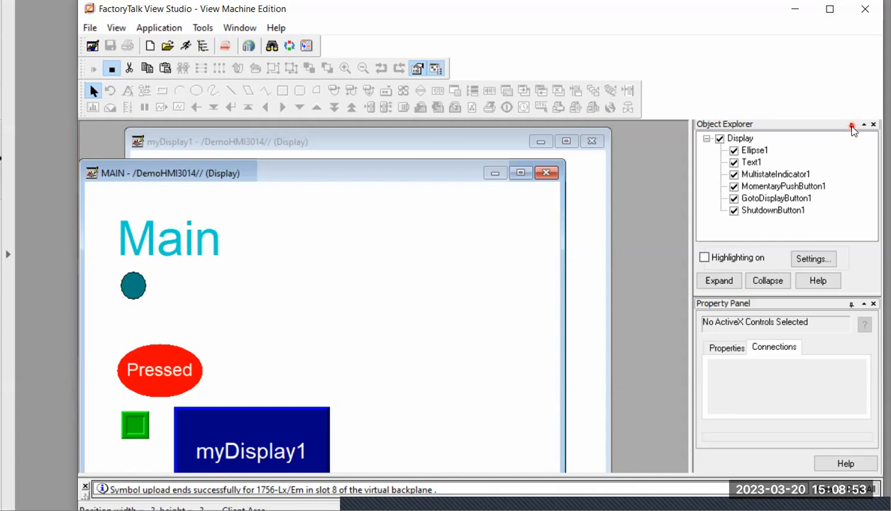
Set the Object Explorer and Property Panel to auto-hide, and narrow the application window
{"action": "left_click", "coordinate": [852, 125]}
{"action": "left_click", "coordinate": [831, 126]}
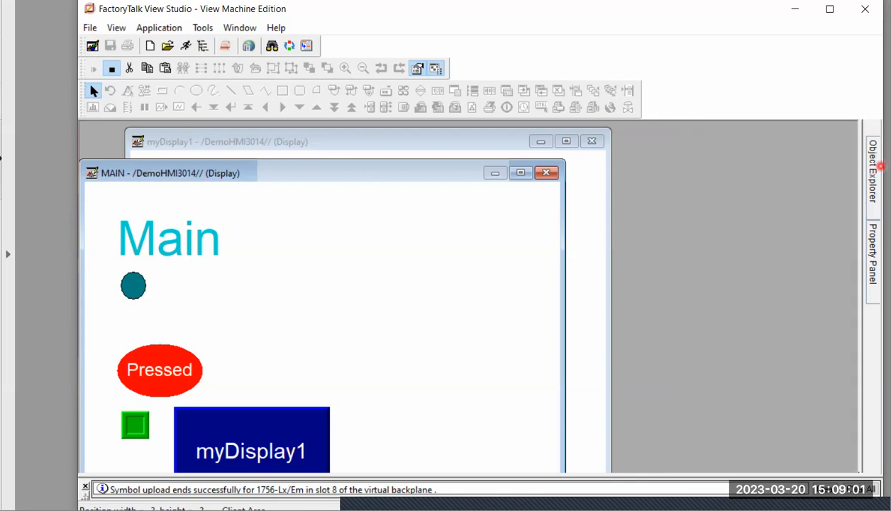
{"action": "mouse_move", "coordinate": [872, 271]}
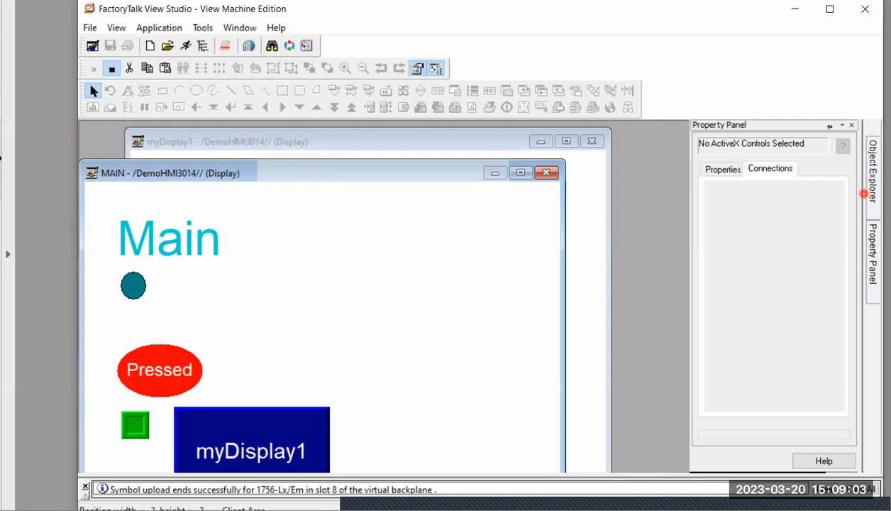
{"action": "mouse_move", "coordinate": [874, 181]}
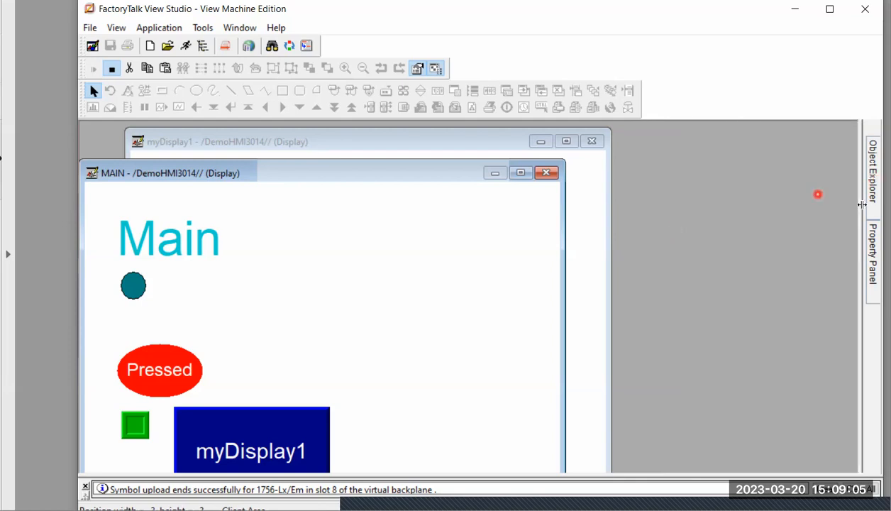
{"action": "mouse_move", "coordinate": [876, 223]}
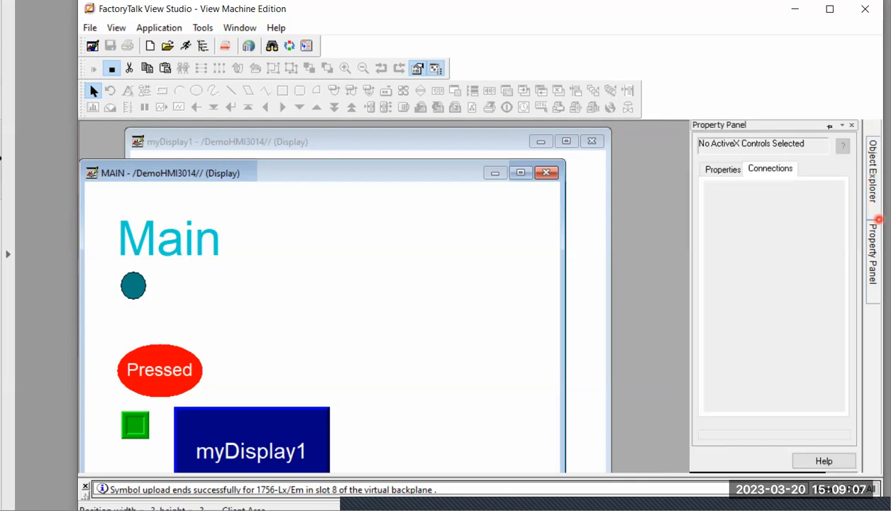
{"action": "left_click_drag", "start_coordinate": [860, 222], "coordinate": [794, 225]}
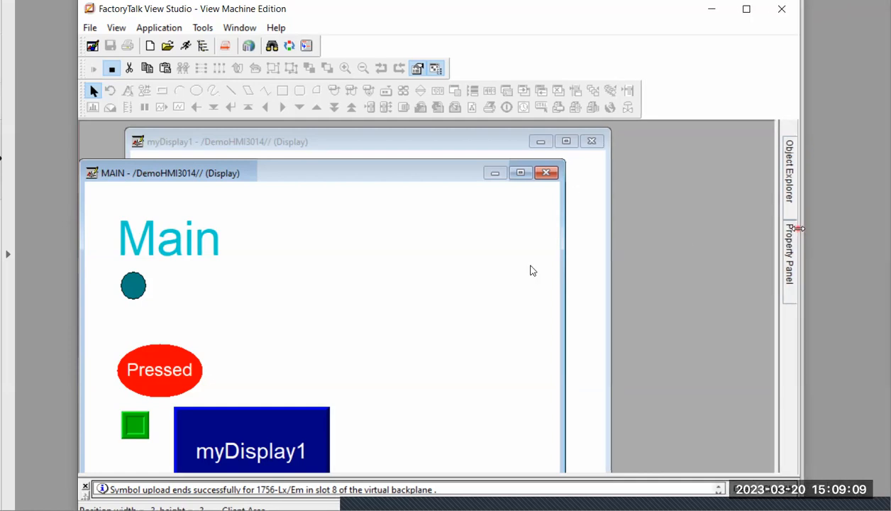
Rearrange the MAIN and myDisplay1 display windows and bring MAIN to the front
{"action": "left_click_drag", "start_coordinate": [442, 174], "coordinate": [521, 153]}
{"action": "left_click", "coordinate": [586, 277]}
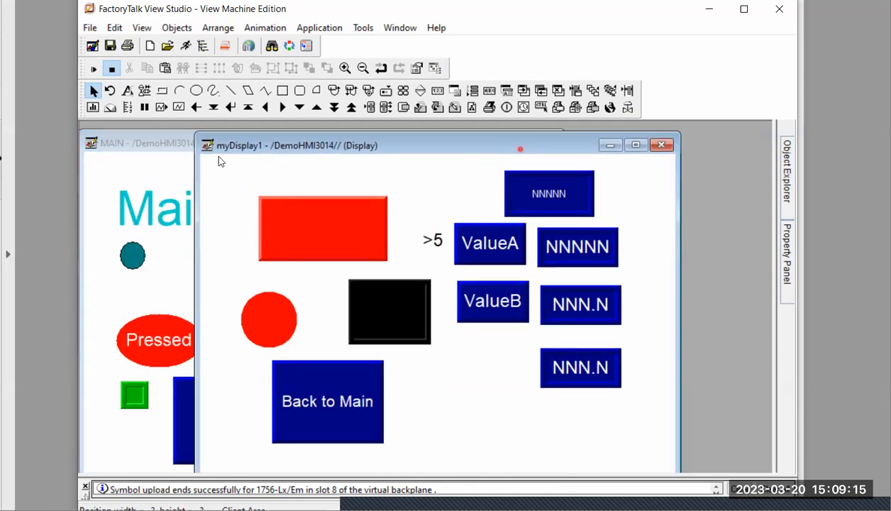
{"action": "left_click", "coordinate": [133, 147]}
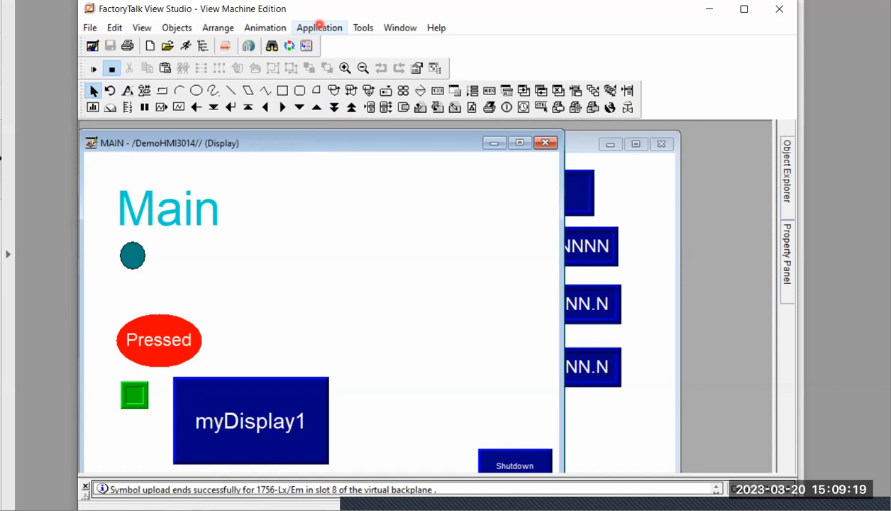
Draw a near-circular ellipse about 84 by 77 beside the Main title, keeping its default properties
{"action": "left_click", "coordinate": [197, 90]}
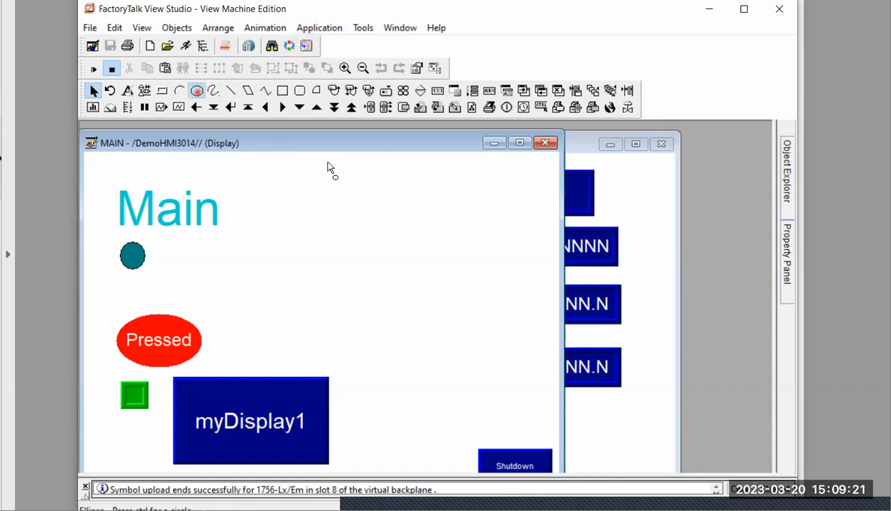
{"action": "left_click_drag", "start_coordinate": [334, 181], "coordinate": [398, 239]}
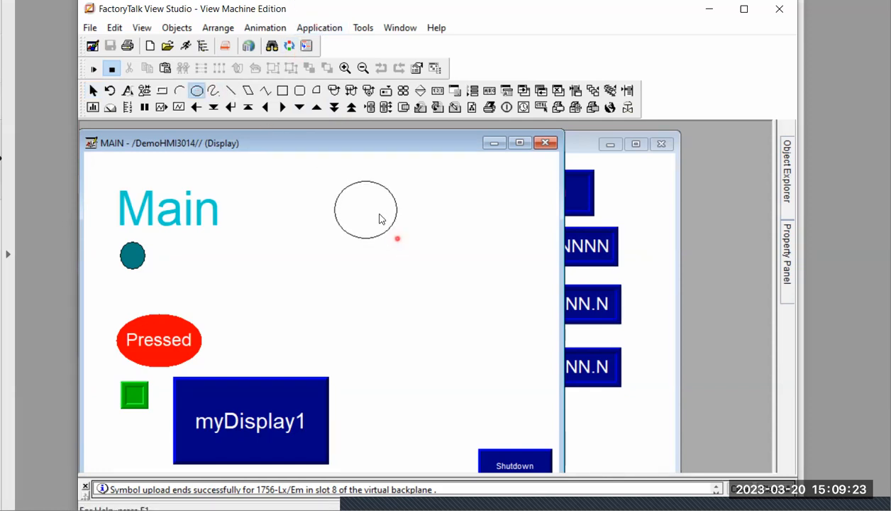
{"action": "double_click", "coordinate": [379, 219]}
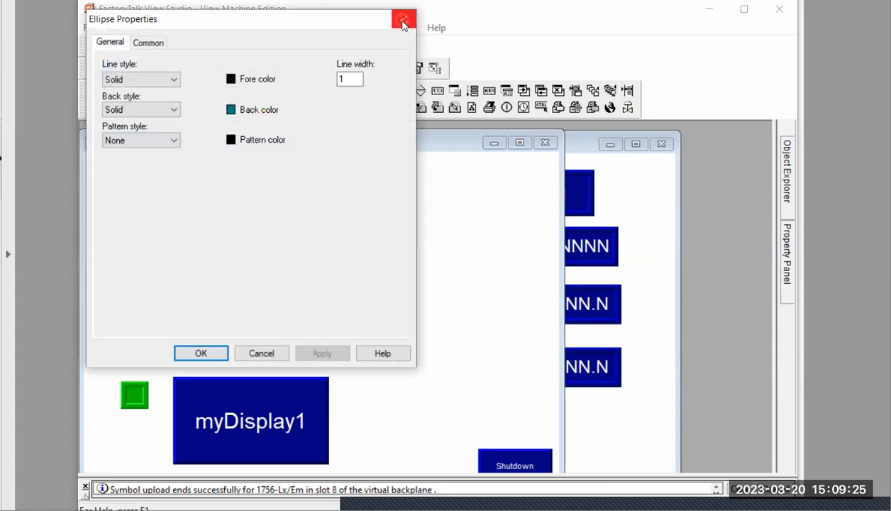
{"action": "left_click", "coordinate": [403, 25]}
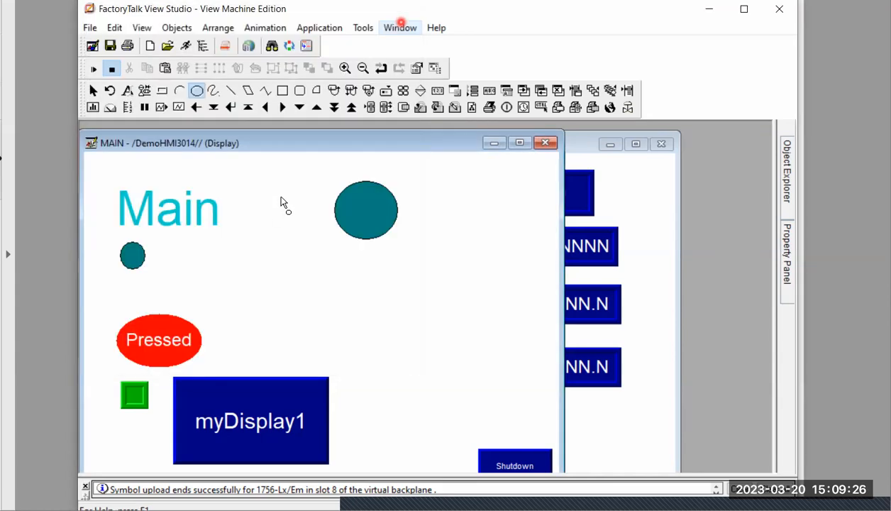
Draw a diagonal line about 74 wide and 95 high beneath the new circle, keeping its default properties
{"action": "left_click", "coordinate": [231, 90]}
{"action": "left_click_drag", "start_coordinate": [336, 256], "coordinate": [391, 328]}
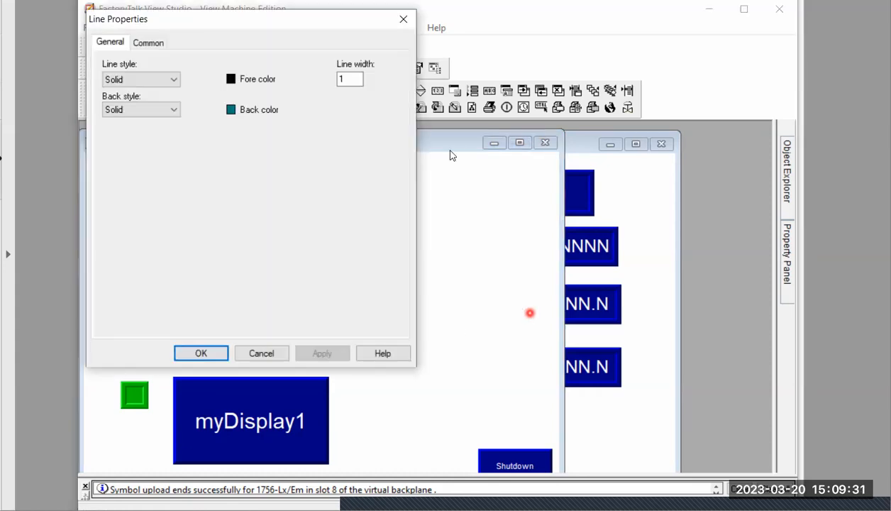
{"action": "left_click", "coordinate": [403, 20]}
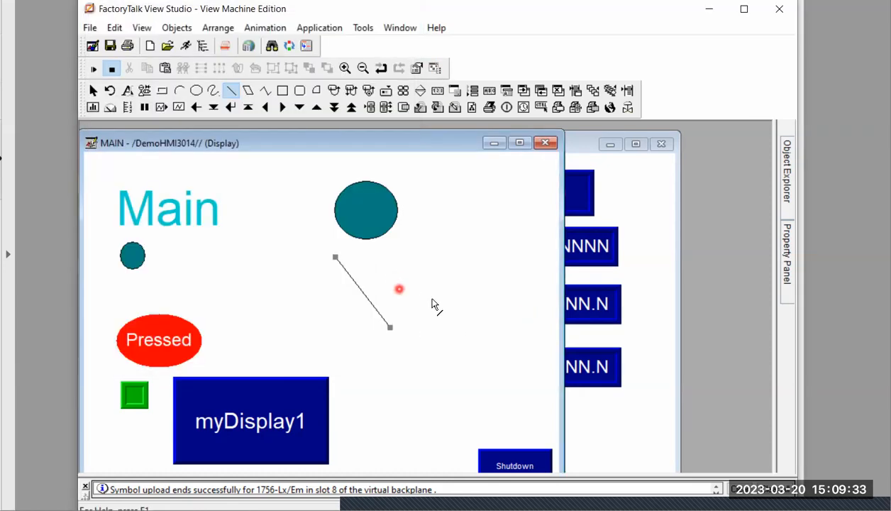
Move the larger circle slightly upward and select the diagonal line on its own
{"action": "left_click", "coordinate": [386, 213]}
{"action": "left_click_drag", "start_coordinate": [386, 214], "coordinate": [386, 210]}
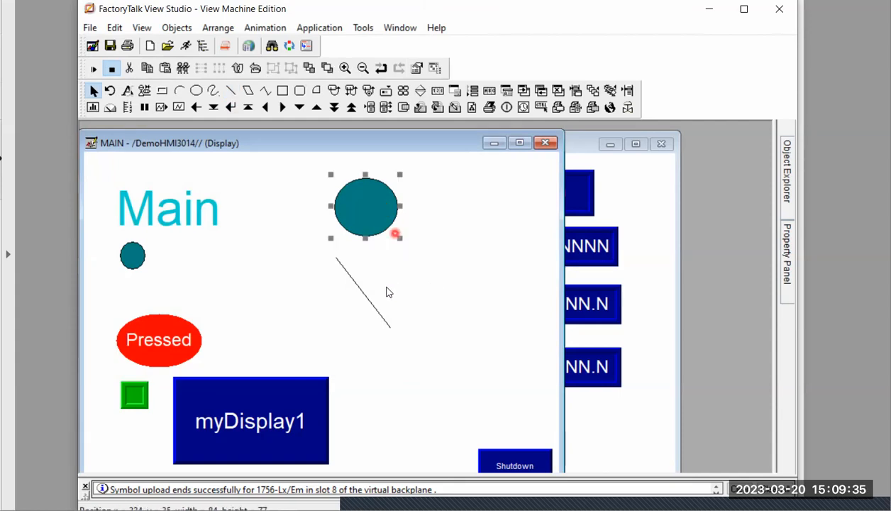
{"action": "left_click", "coordinate": [374, 307]}
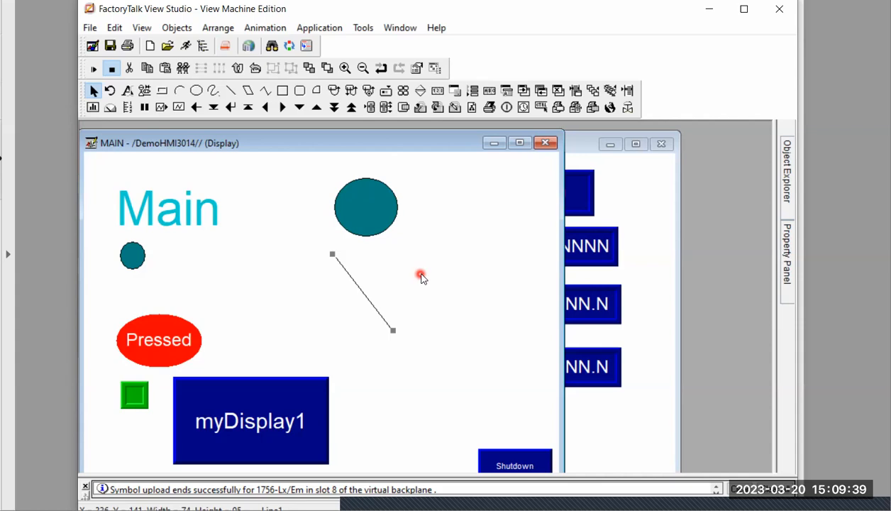
{"action": "left_click_drag", "start_coordinate": [288, 168], "coordinate": [441, 354]}
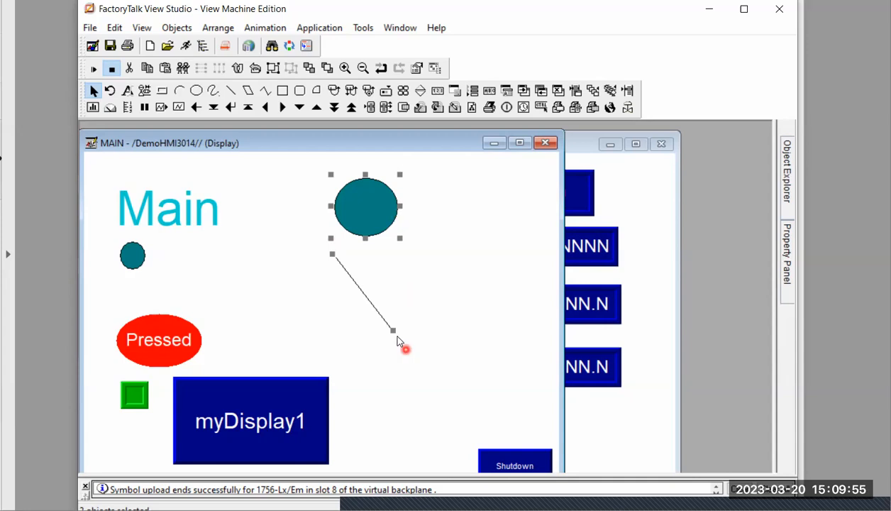
{"action": "left_click_drag", "start_coordinate": [416, 348], "coordinate": [482, 377]}
{"action": "left_click_drag", "start_coordinate": [298, 164], "coordinate": [443, 352]}
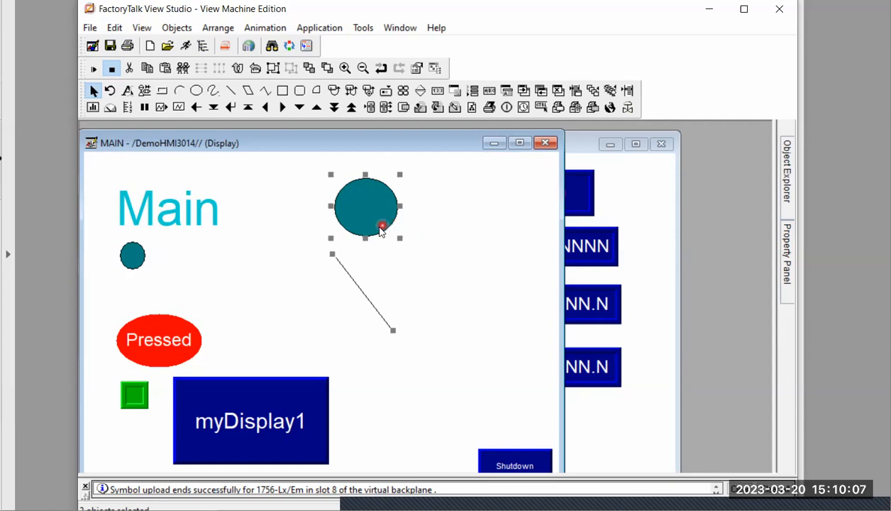
{"action": "right_click", "coordinate": [381, 231]}
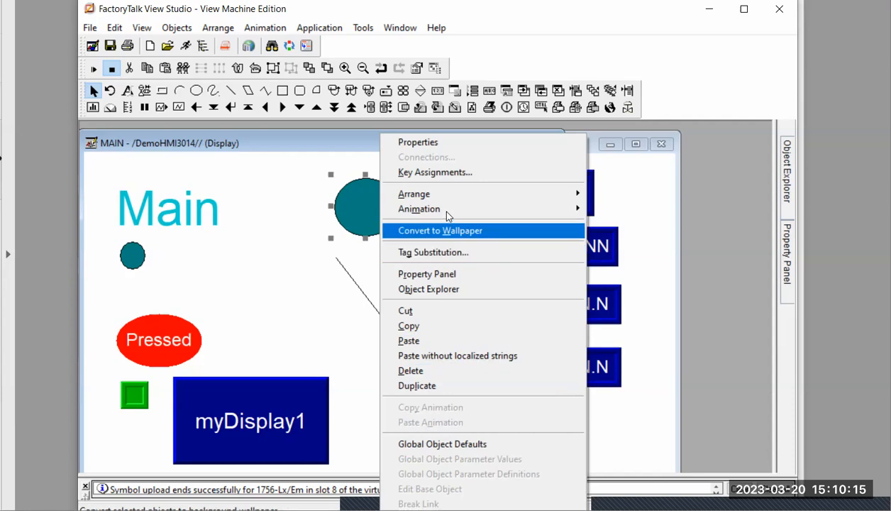
{"action": "mouse_move", "coordinate": [456, 198]}
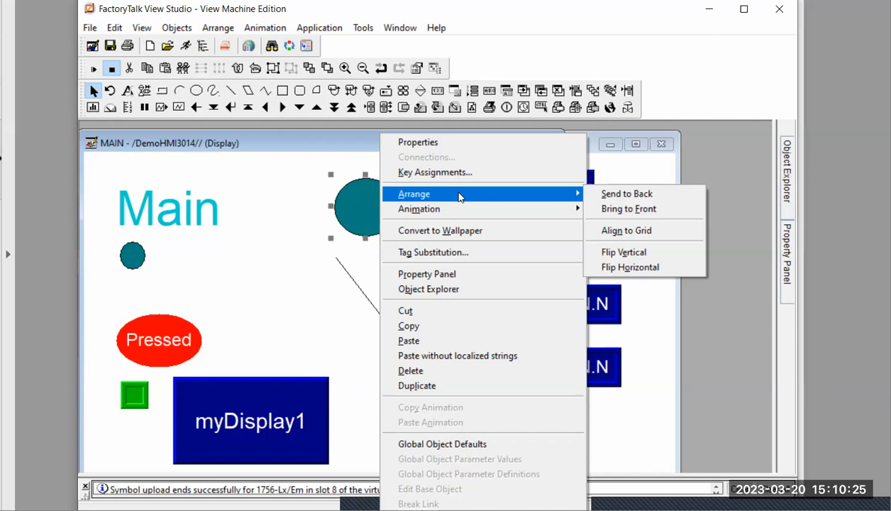
{"action": "left_click", "coordinate": [264, 193]}
Select the larger circle and the diagonal line together and group them into one object
{"action": "left_click", "coordinate": [316, 167]}
{"action": "left_click_drag", "start_coordinate": [361, 326], "coordinate": [429, 338]}
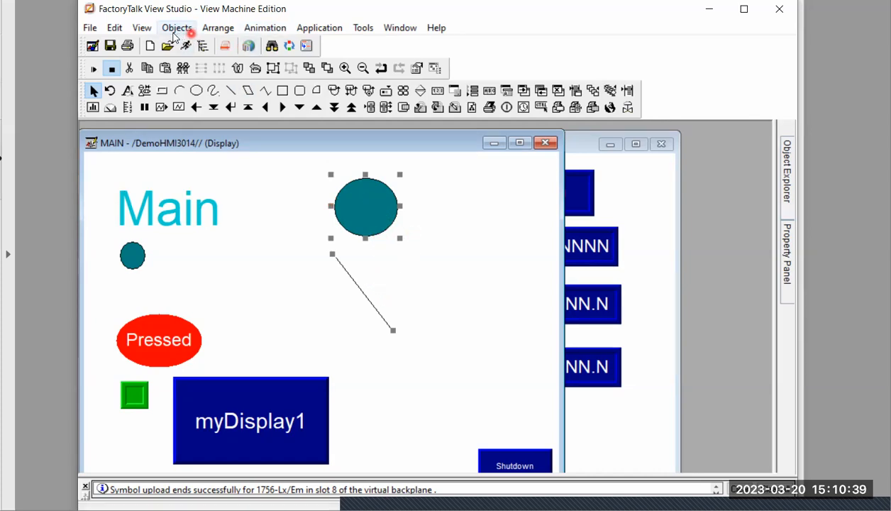
{"action": "left_click", "coordinate": [223, 32]}
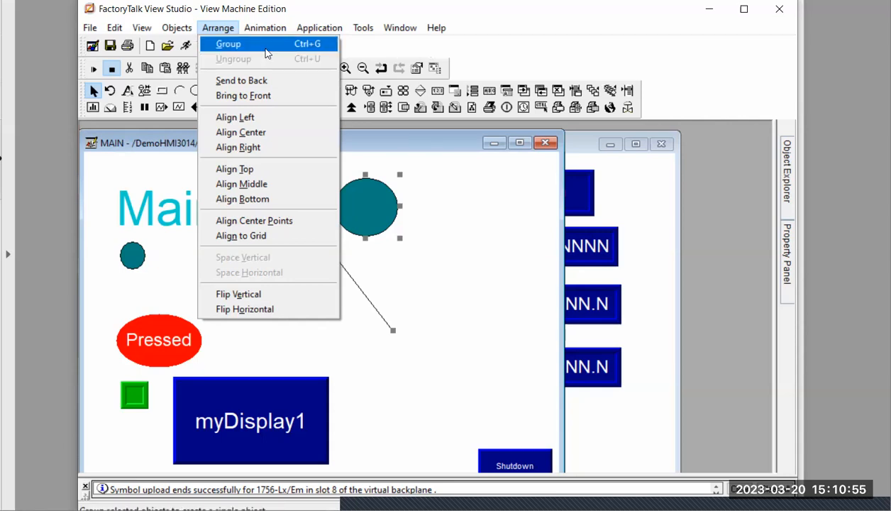
{"action": "left_click", "coordinate": [505, 34]}
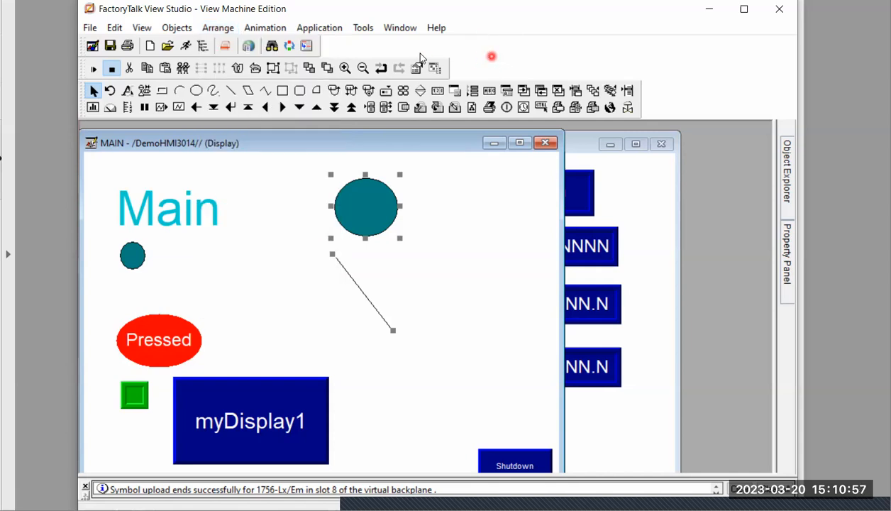
{"action": "left_click", "coordinate": [275, 72]}
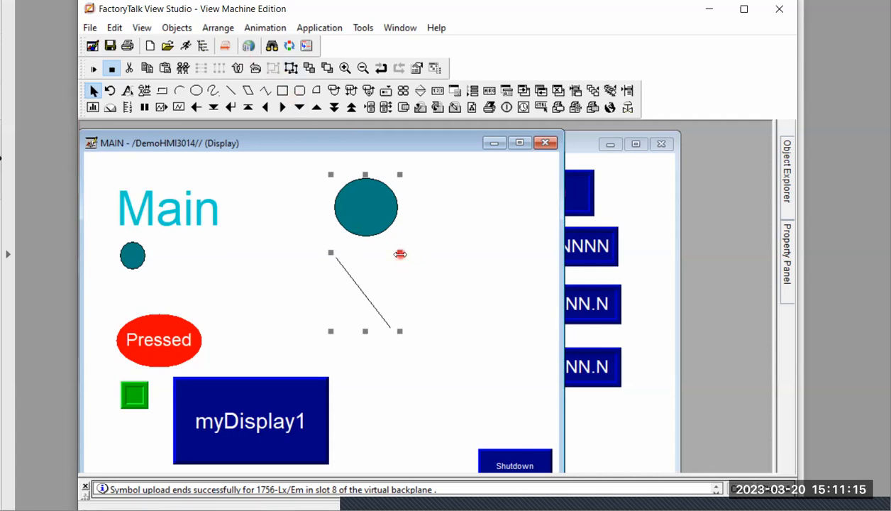
Stretch the grouped circle and line rightward, downward to a height of about 271, and leftward
{"action": "left_click_drag", "start_coordinate": [401, 254], "coordinate": [479, 254]}
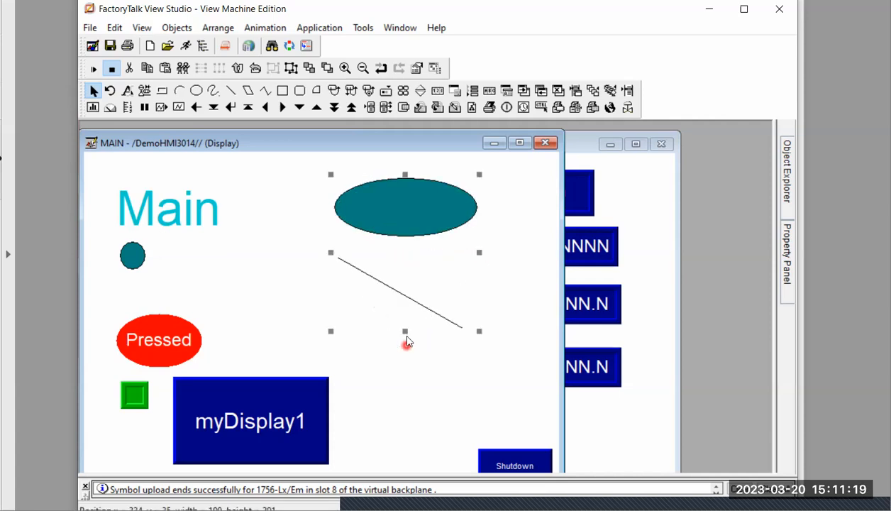
{"action": "left_click_drag", "start_coordinate": [405, 331], "coordinate": [406, 384]}
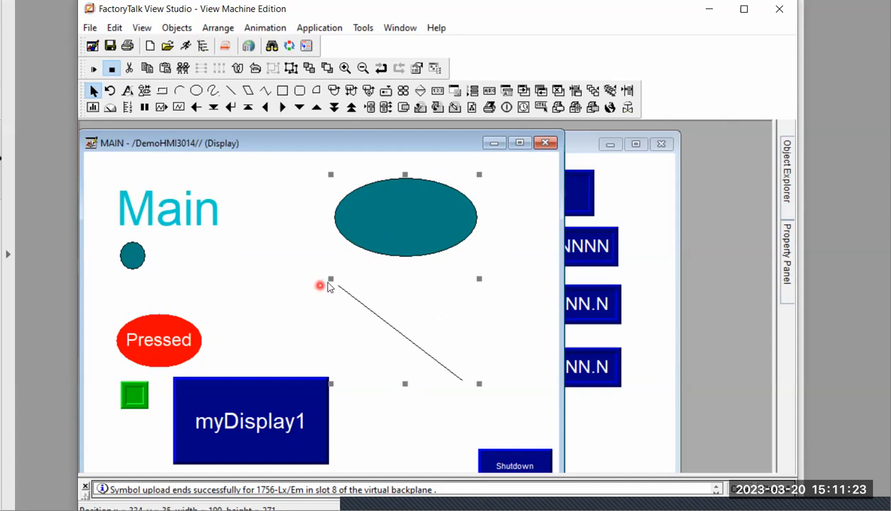
{"action": "left_click_drag", "start_coordinate": [331, 278], "coordinate": [260, 278]}
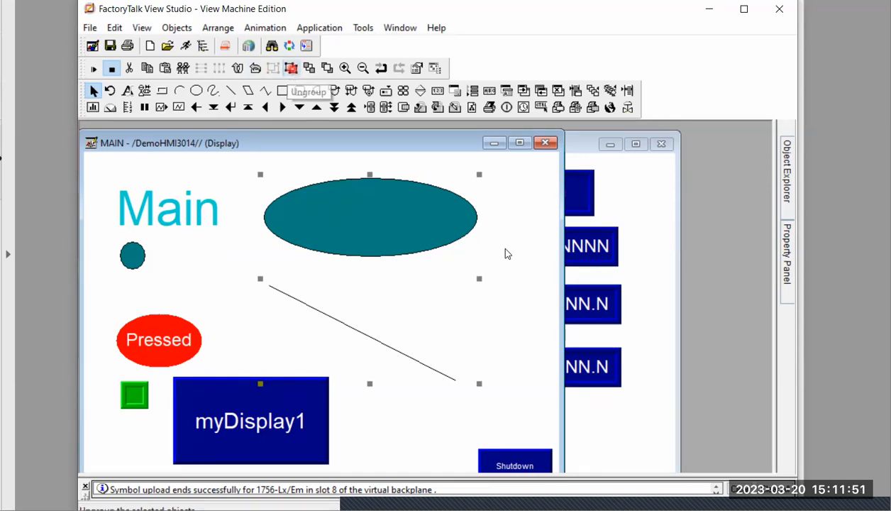
Ungroup the circle and line, and shrink the ellipse alone back to a near-circular shape about 89 wide
{"action": "left_click", "coordinate": [533, 313]}
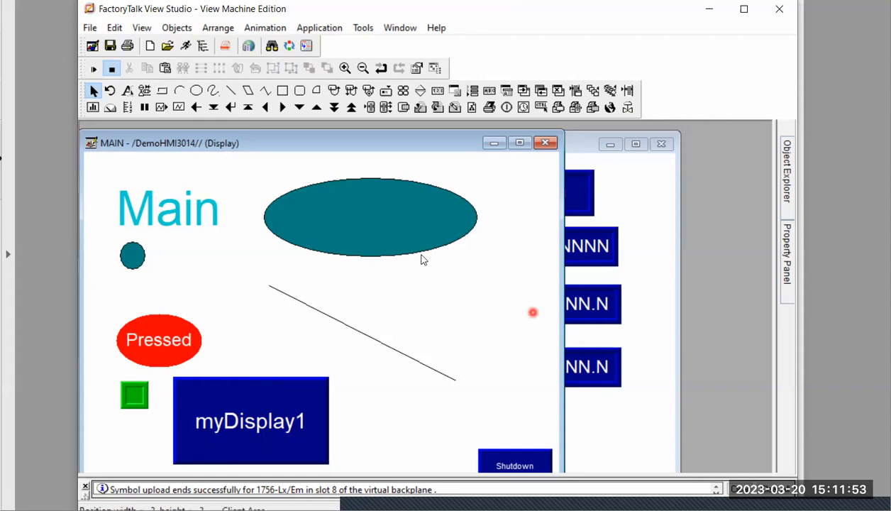
{"action": "left_click", "coordinate": [432, 240]}
{"action": "left_click_drag", "start_coordinate": [427, 244], "coordinate": [396, 241]}
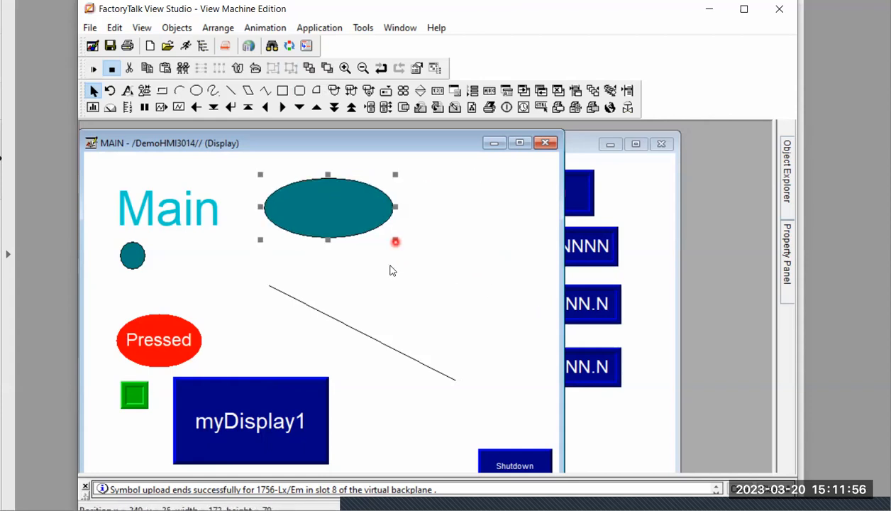
{"action": "left_click", "coordinate": [398, 208]}
{"action": "left_click", "coordinate": [380, 211]}
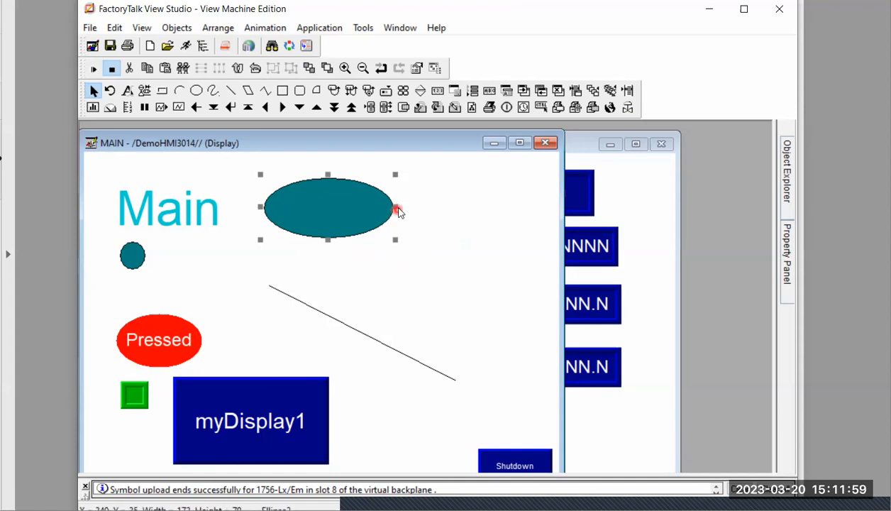
{"action": "left_click_drag", "start_coordinate": [396, 208], "coordinate": [333, 210]}
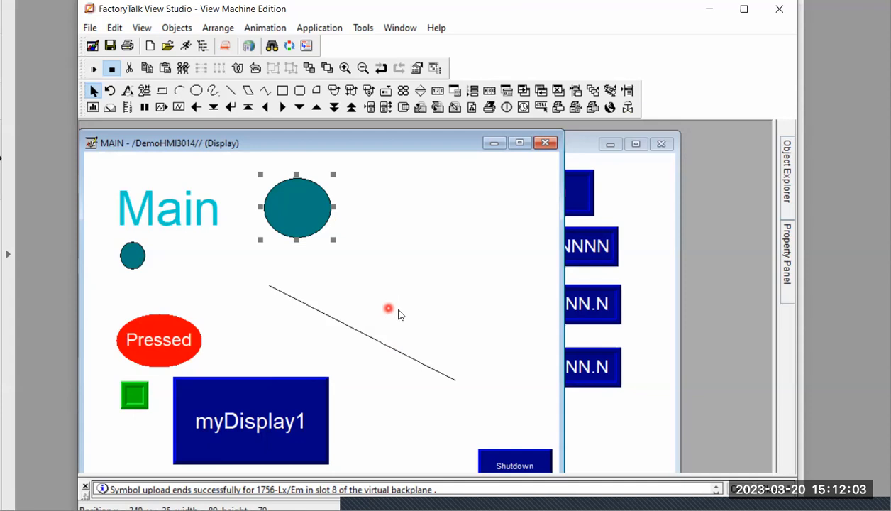
Delete the larger circle and the diagonal line from the MAIN display, and switch to the grouping objects slide
{"action": "key", "text": "Delete"}
{"action": "left_click", "coordinate": [396, 360]}
{"action": "key", "text": "Delete"}
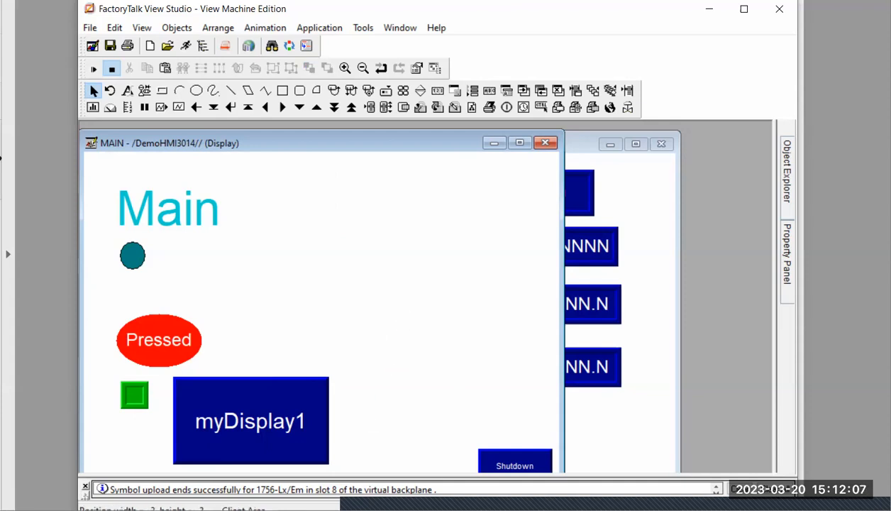
{"action": "key", "text": "alt+Tab"}
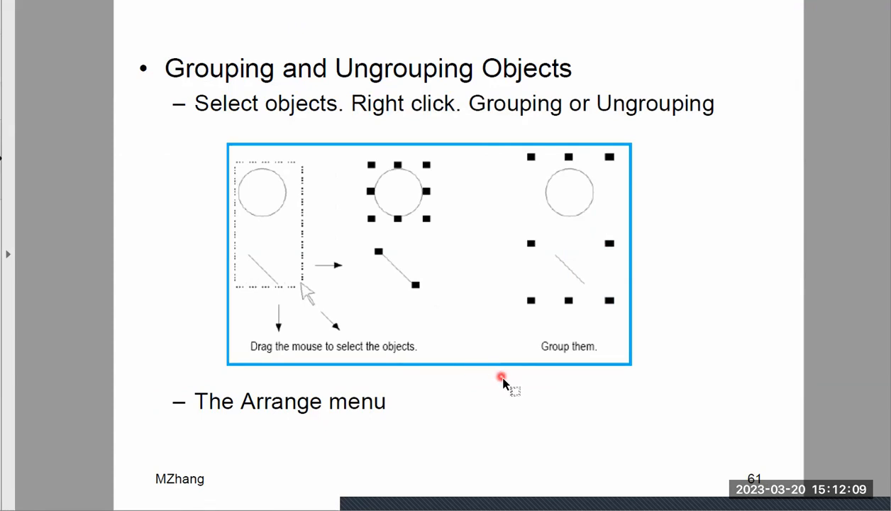
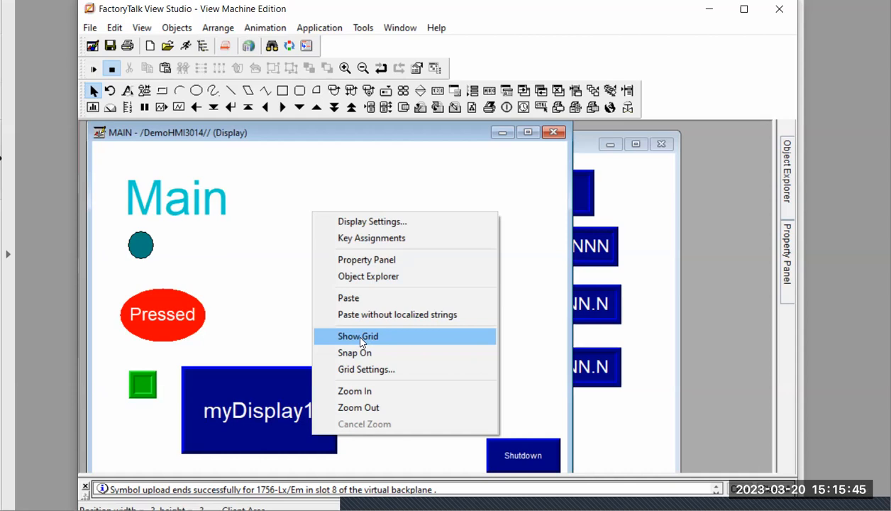
Show the grid on the MAIN display and turn snap on
{"action": "left_click", "coordinate": [361, 340]}
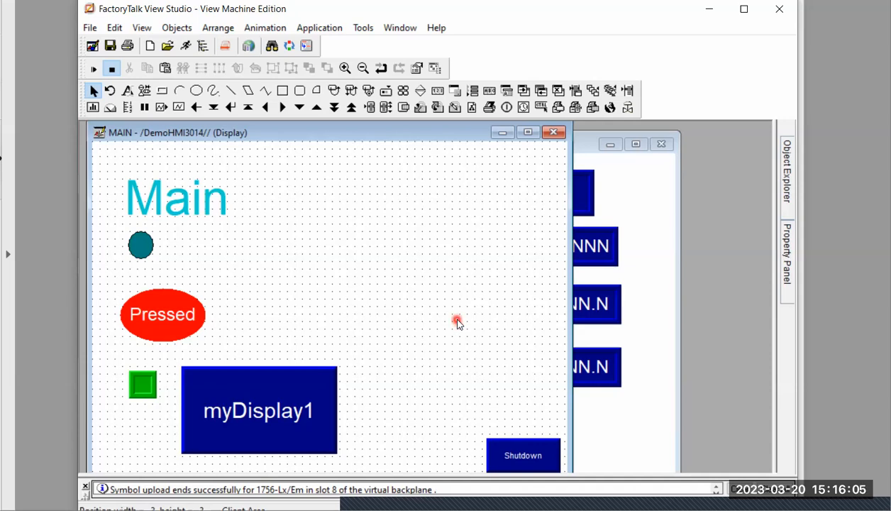
{"action": "right_click", "coordinate": [343, 236]}
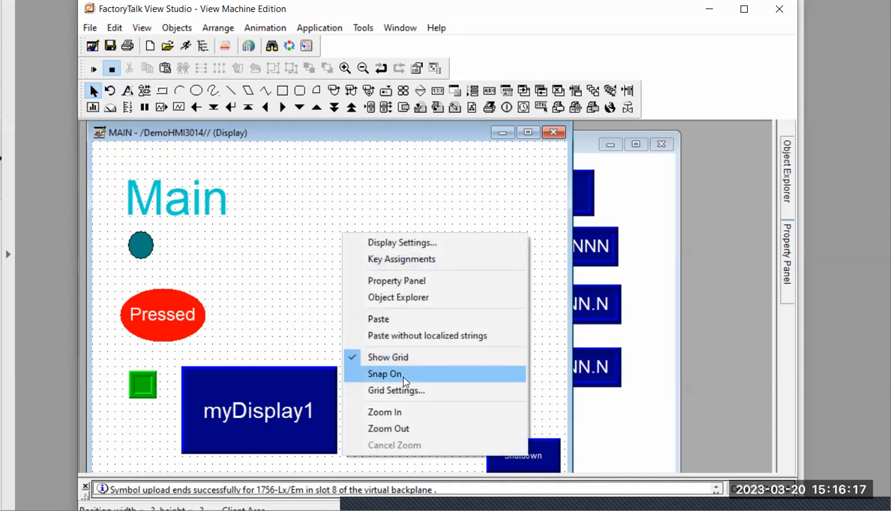
{"action": "left_click", "coordinate": [362, 375]}
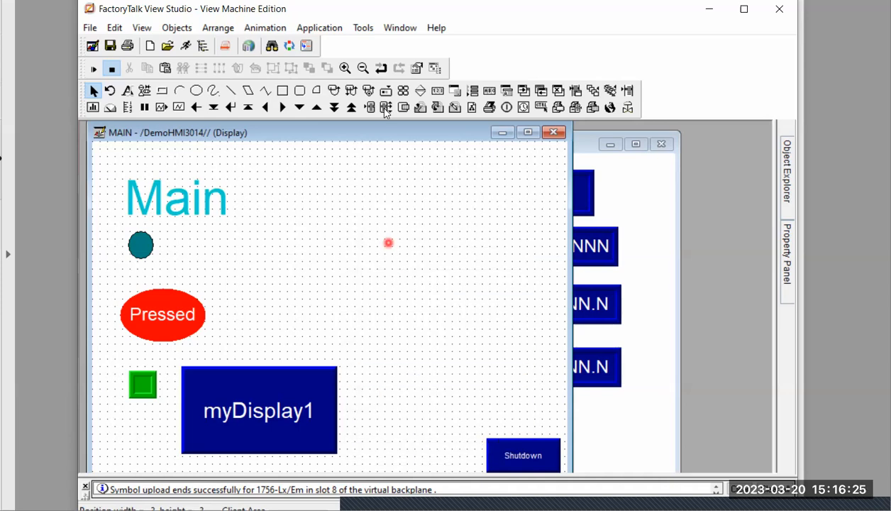
Draw a rectangle about 120 wide and 80 high in the empty area beside the Main title, keeping its default properties
{"action": "left_click", "coordinate": [283, 90]}
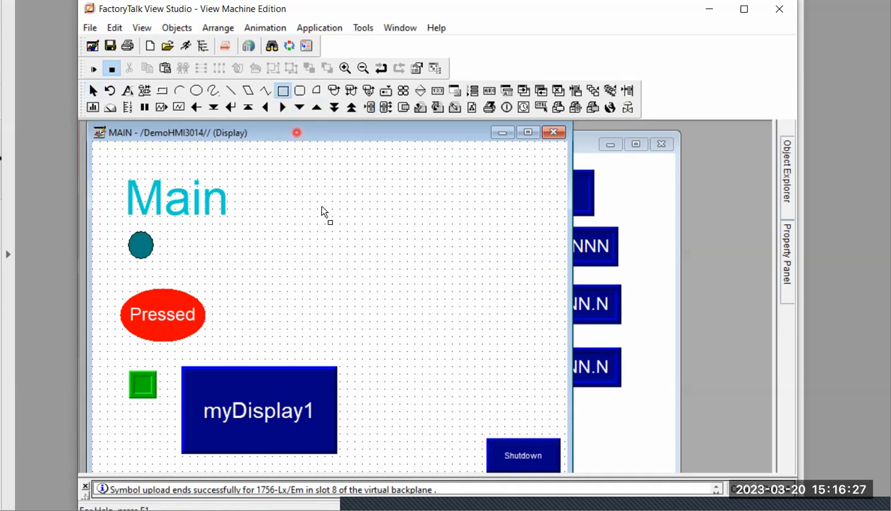
{"action": "mouse_move", "coordinate": [332, 205]}
{"action": "left_mouse_down"}
{"action": "mouse_move", "coordinate": [331, 239]}
{"action": "mouse_move", "coordinate": [427, 261]}
{"action": "mouse_move", "coordinate": [419, 259]}
{"action": "left_mouse_up"}
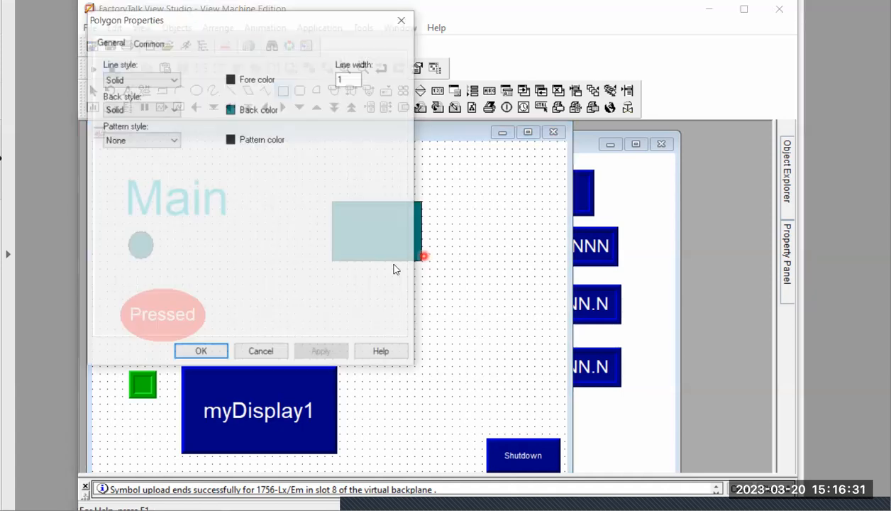
{"action": "left_click", "coordinate": [201, 353]}
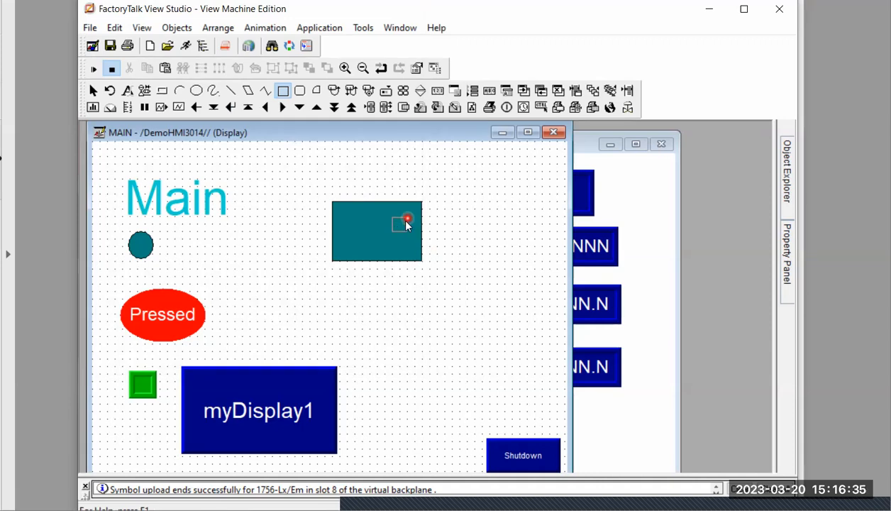
{"action": "double_click", "coordinate": [405, 223]}
{"action": "left_click", "coordinate": [410, 21]}
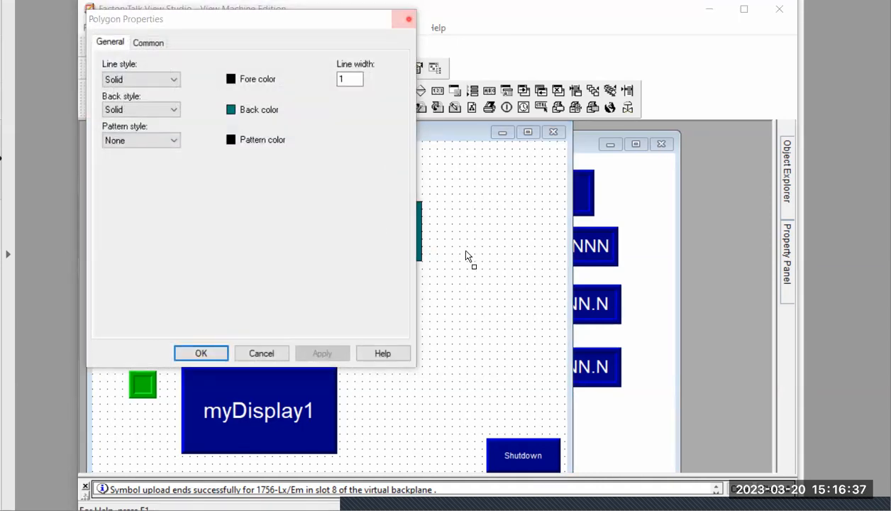
{"action": "left_click", "coordinate": [400, 228]}
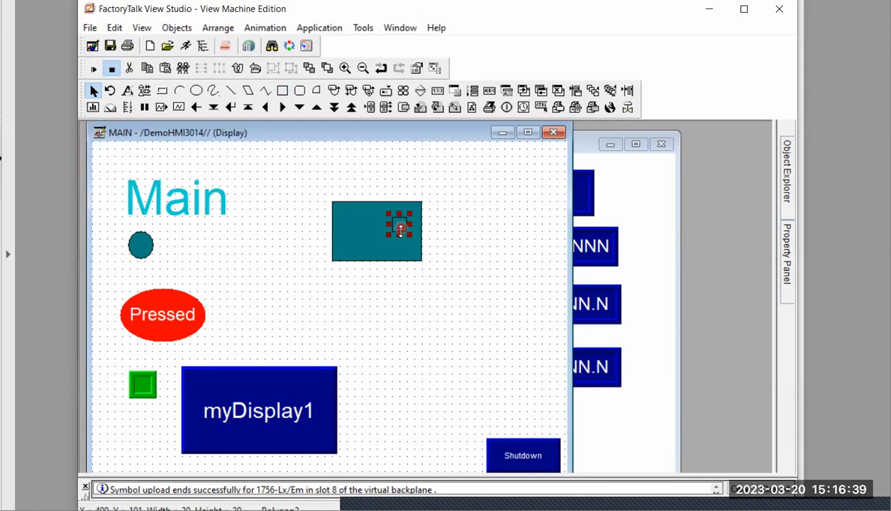
{"action": "key", "text": "Delete"}
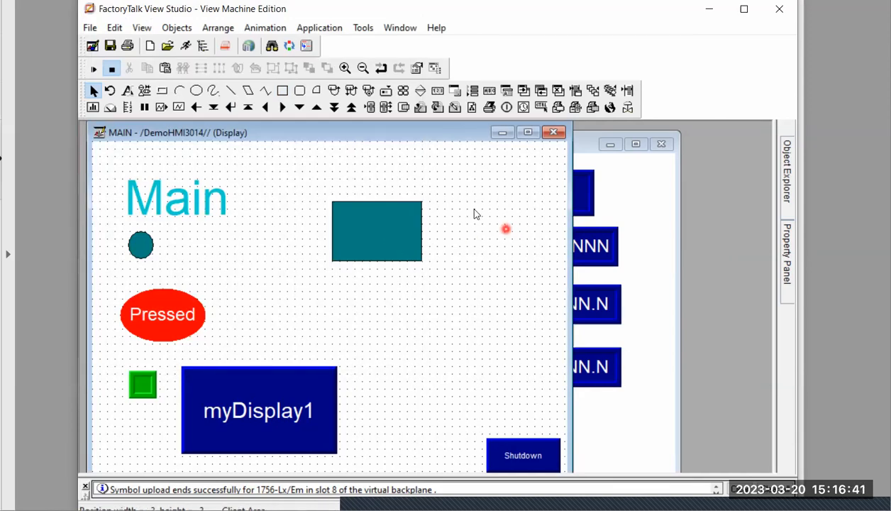
Move the teal rectangle up and to the right along the grid, to about x 360, y 70
{"action": "left_click", "coordinate": [369, 237]}
{"action": "left_click_drag", "start_coordinate": [371, 237], "coordinate": [403, 216]}
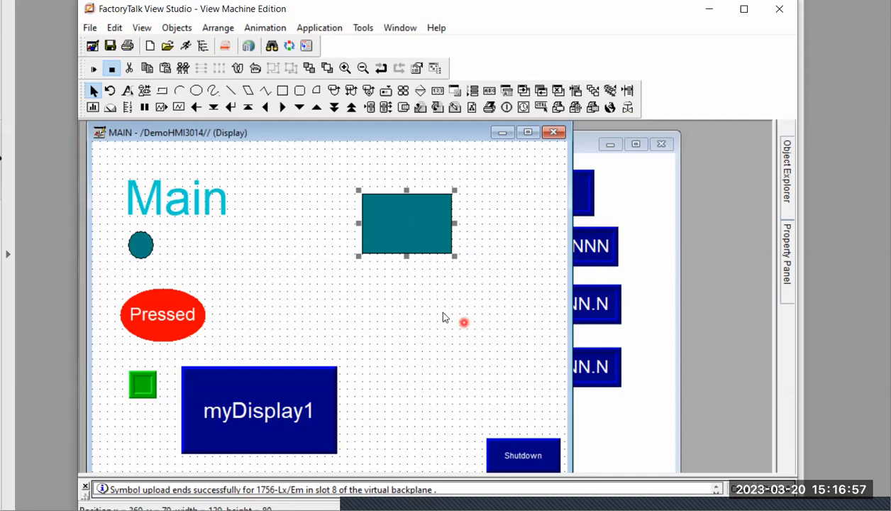
Set the grid spacing of the MAIN display to 3 horizontally and 3 vertically
{"action": "right_click", "coordinate": [391, 301]}
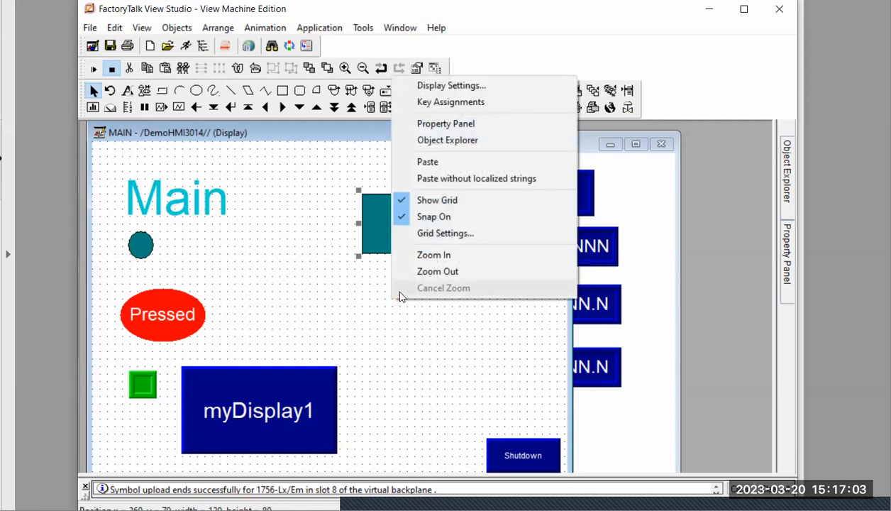
{"action": "left_click", "coordinate": [432, 238]}
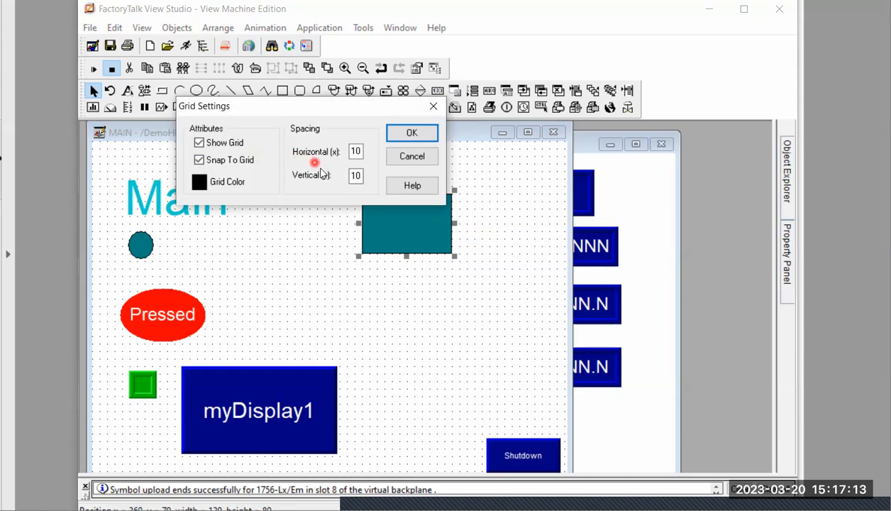
{"action": "double_click", "coordinate": [356, 151]}
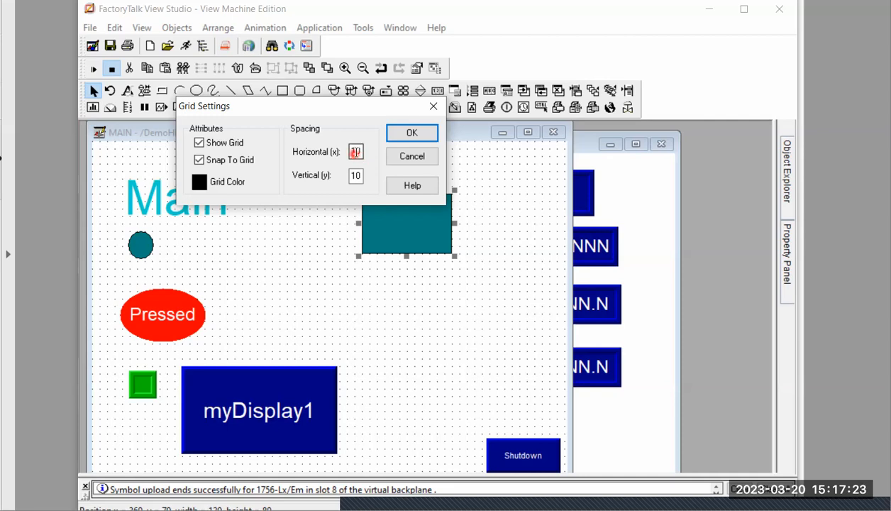
{"action": "double_click", "coordinate": [356, 151]}
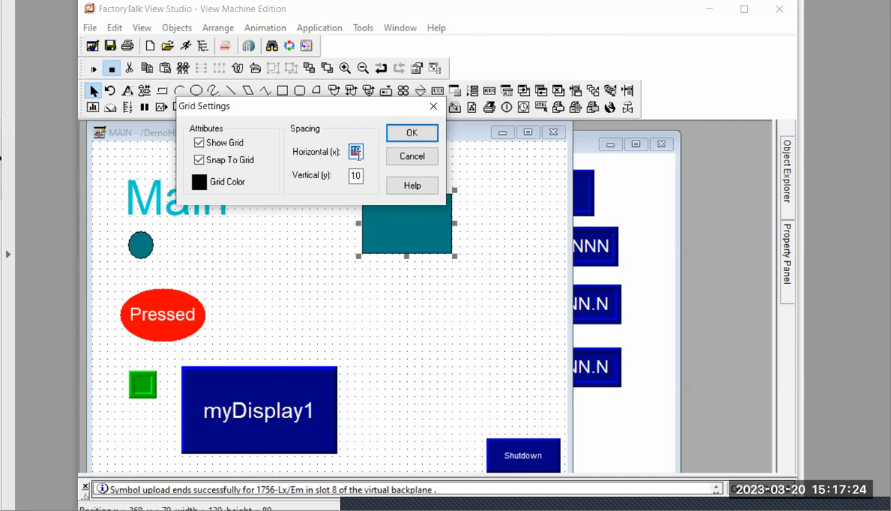
{"action": "left_click", "coordinate": [386, 254]}
{"action": "type", "text": "3"}
{"action": "double_click", "coordinate": [355, 176]}
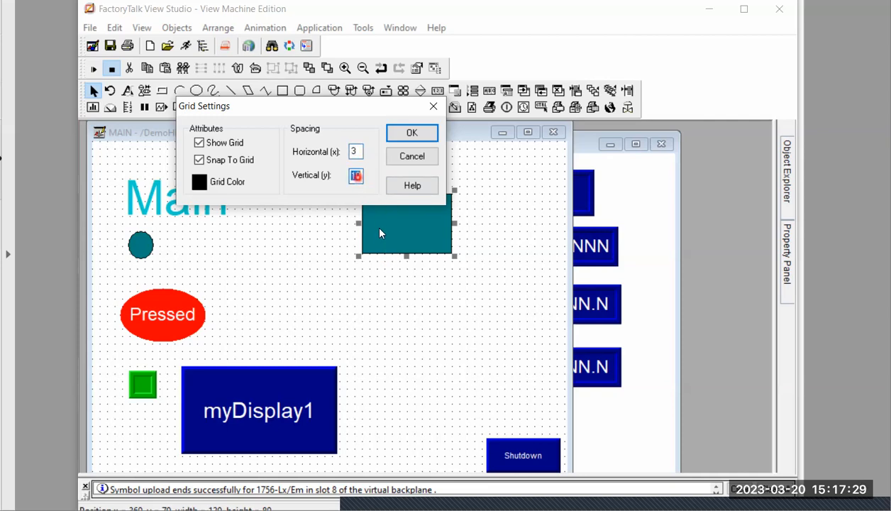
{"action": "type", "text": "3"}
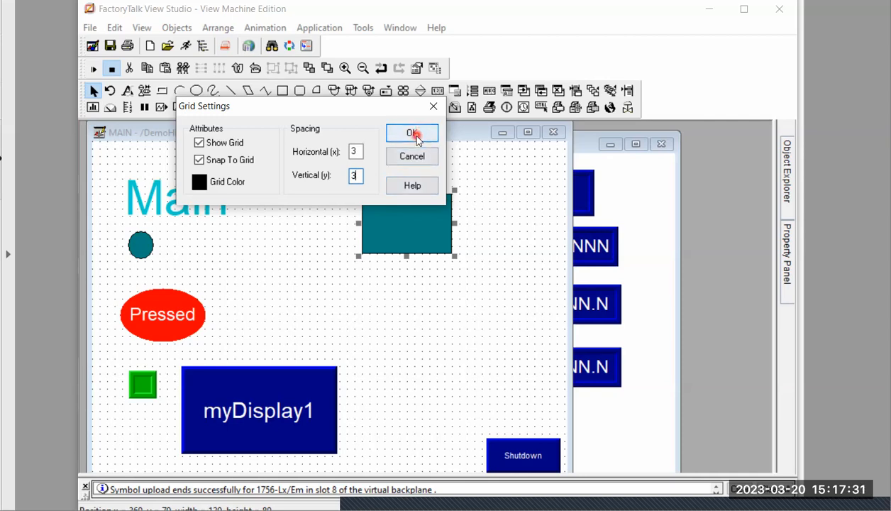
{"action": "left_click", "coordinate": [415, 136]}
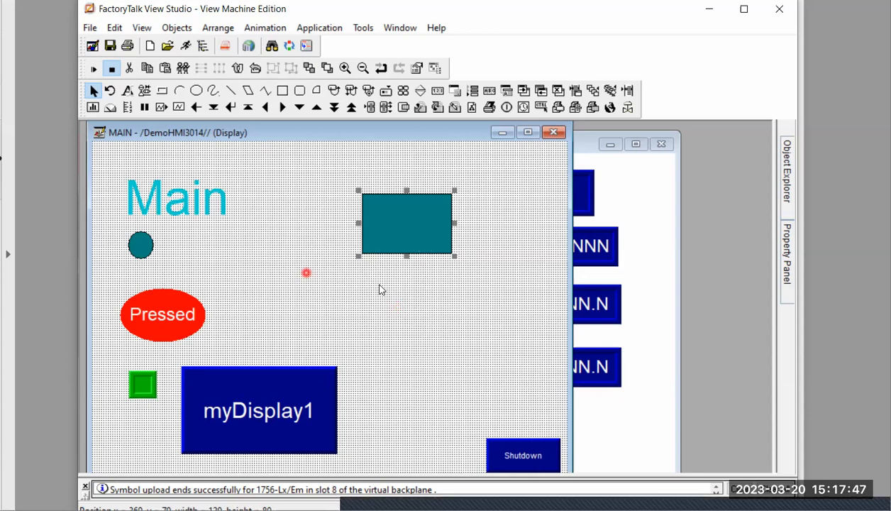
Set the grid spacing to 15 horizontally and vertically, and move the teal rectangle along the grid to x 300, y 105
{"action": "right_click", "coordinate": [312, 248]}
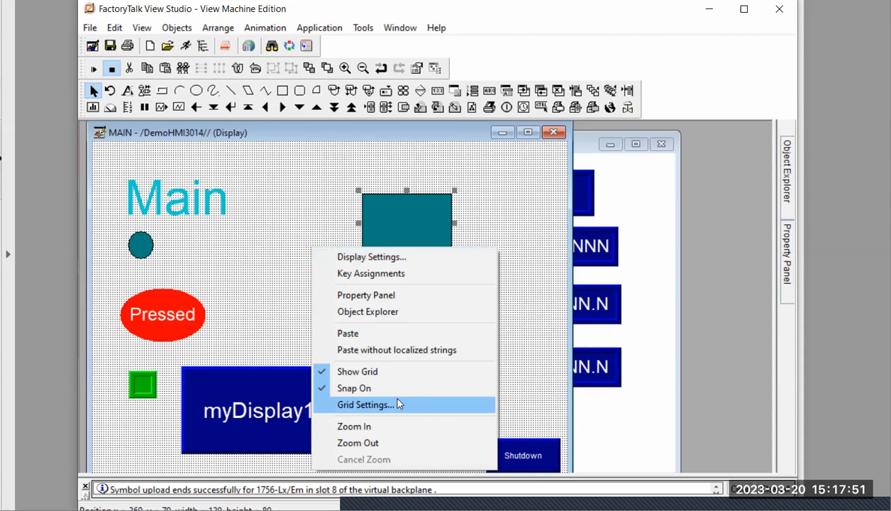
{"action": "left_click", "coordinate": [398, 404]}
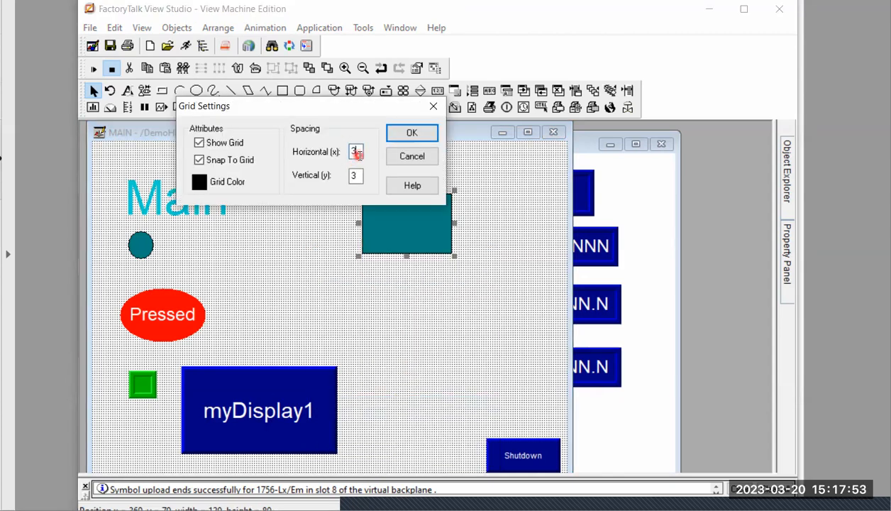
{"action": "type", "text": "15"}
{"action": "double_click", "coordinate": [358, 176]}
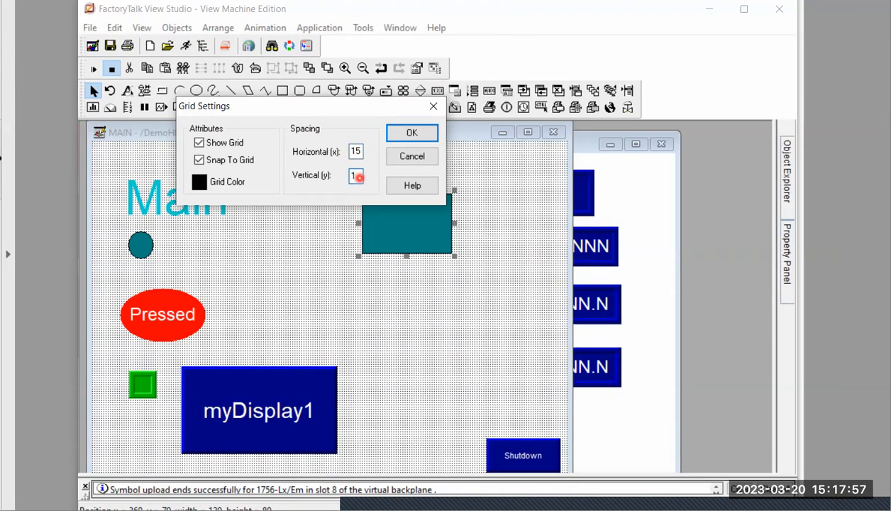
{"action": "left_click", "coordinate": [427, 135]}
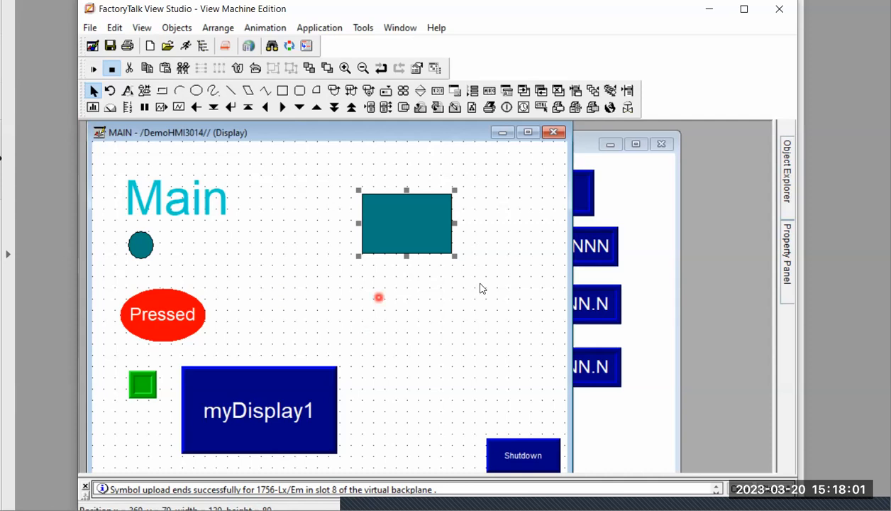
{"action": "left_click_drag", "start_coordinate": [414, 231], "coordinate": [347, 236]}
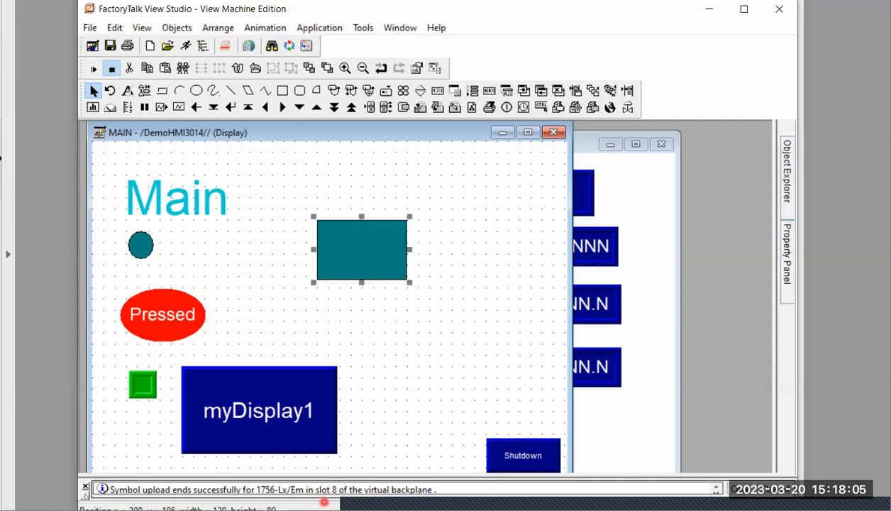
Switch to the slide on positioning graphic objects, highlight "Common properties", and return to FactoryTalk View Studio
{"action": "left_click", "coordinate": [323, 508]}
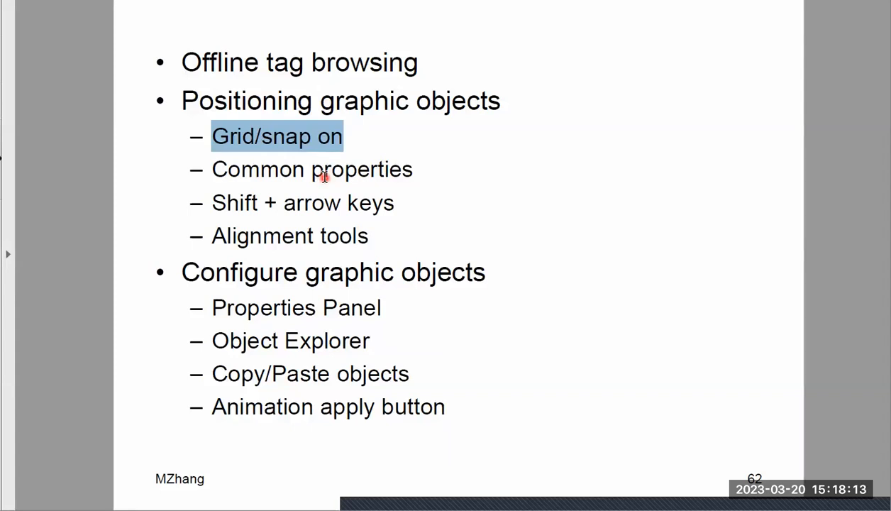
{"action": "left_click_drag", "start_coordinate": [212, 170], "coordinate": [424, 173]}
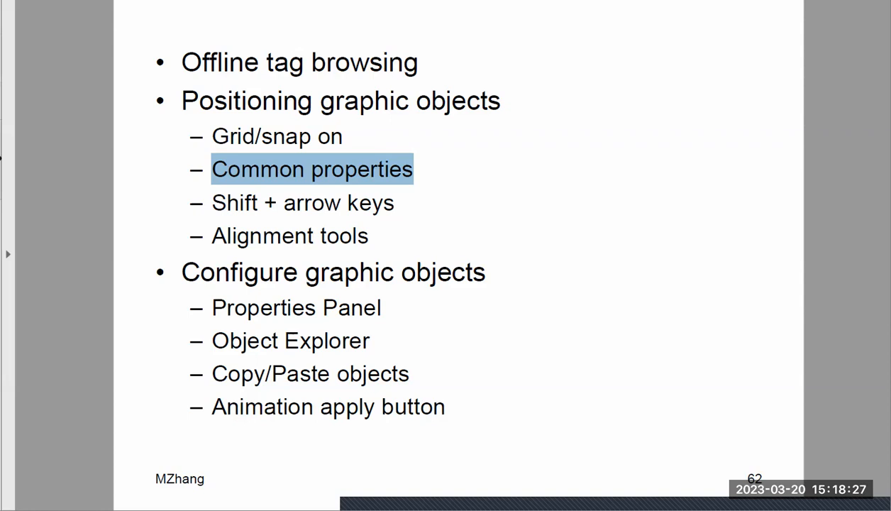
{"action": "key", "text": "alt+Tab"}
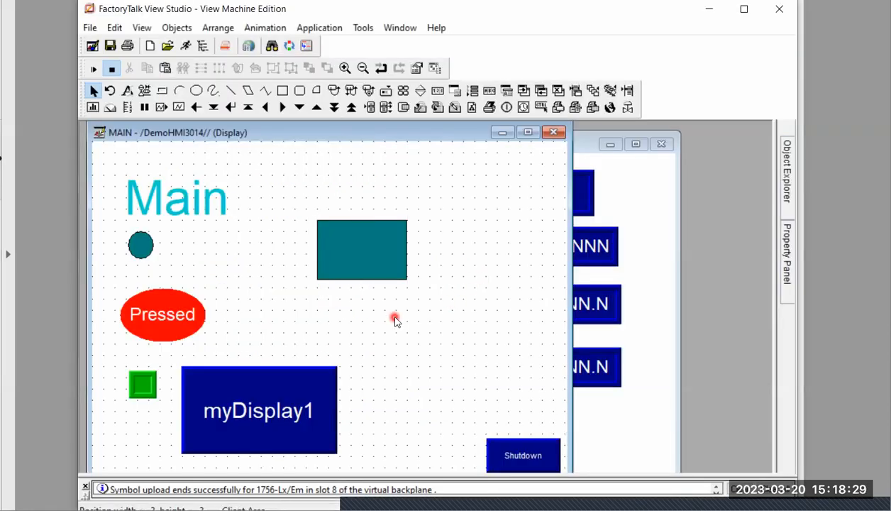
Turn snap off and hide the grid on the MAIN display
{"action": "right_click", "coordinate": [399, 310]}
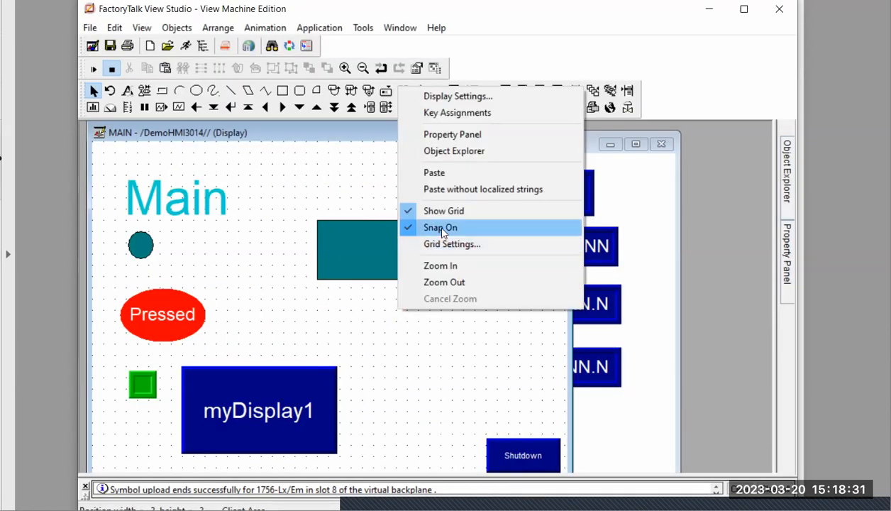
{"action": "left_click", "coordinate": [437, 227]}
{"action": "right_click", "coordinate": [422, 360]}
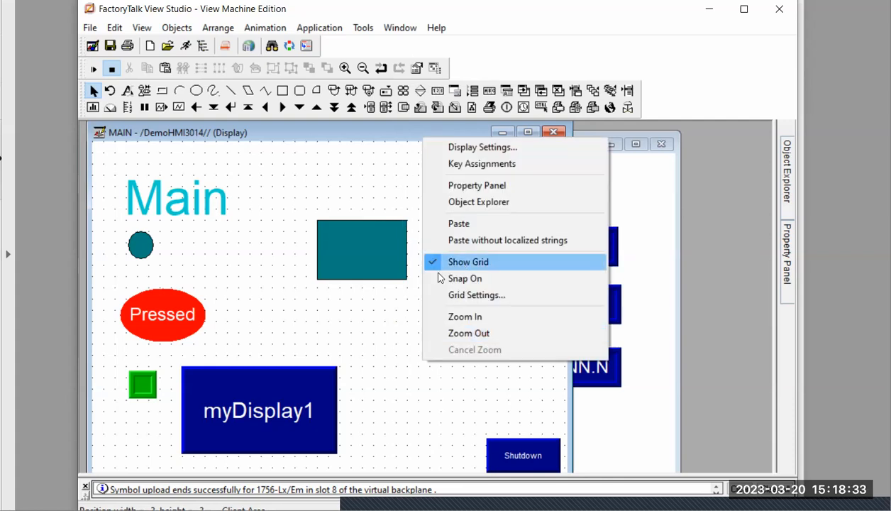
{"action": "left_click", "coordinate": [433, 266]}
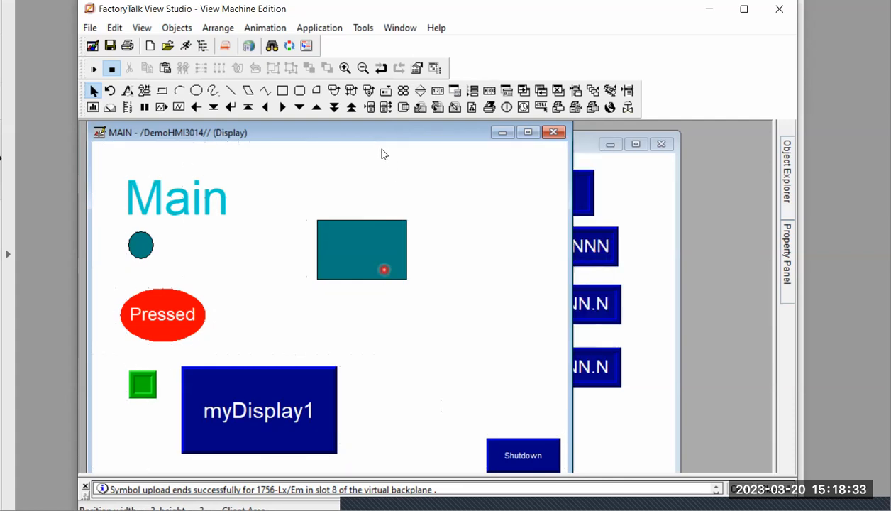
Set the teal rectangle's top position to 50 in its common properties and deselect it
{"action": "double_click", "coordinate": [372, 253]}
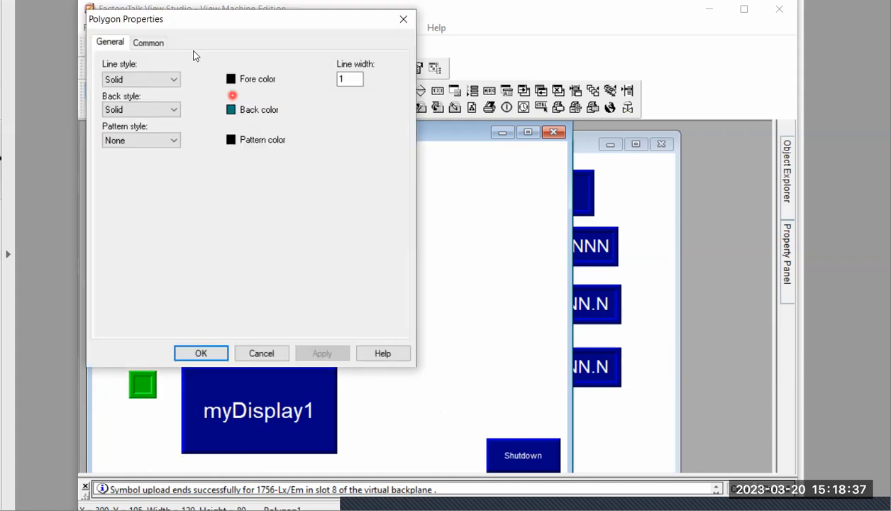
{"action": "left_click", "coordinate": [150, 45]}
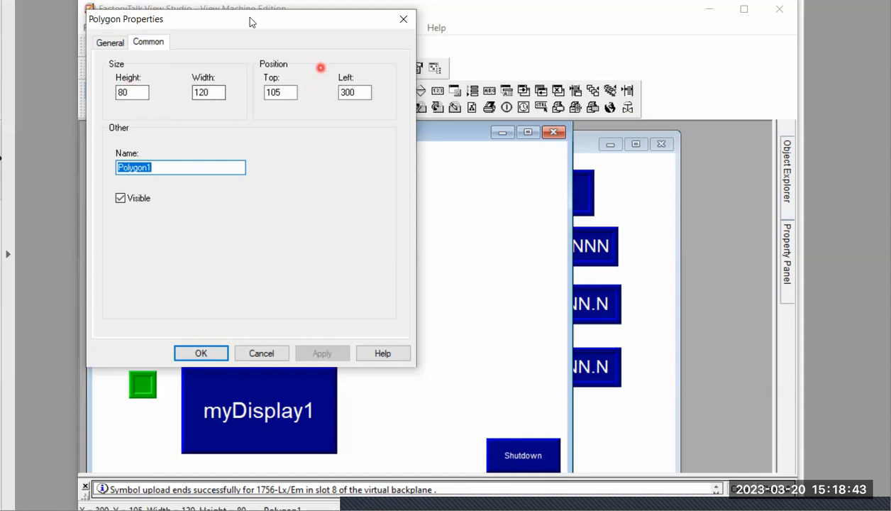
{"action": "left_click_drag", "start_coordinate": [245, 25], "coordinate": [574, 135]}
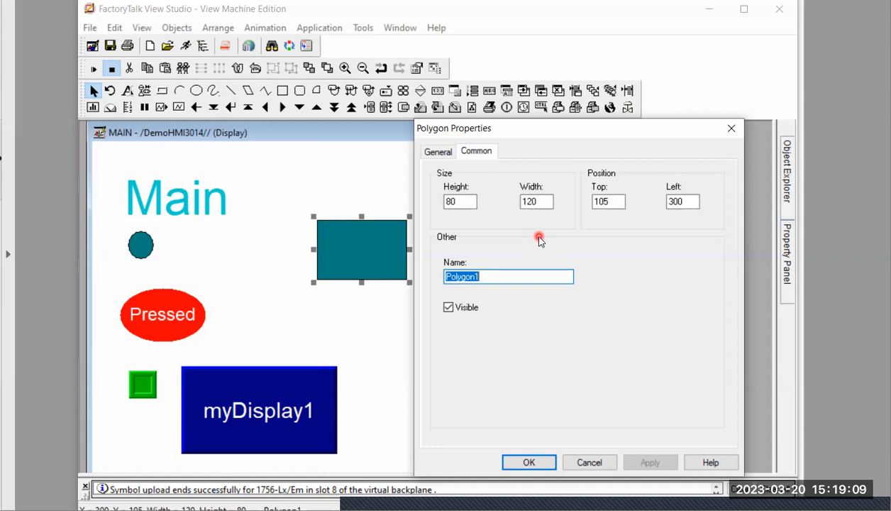
{"action": "double_click", "coordinate": [614, 202]}
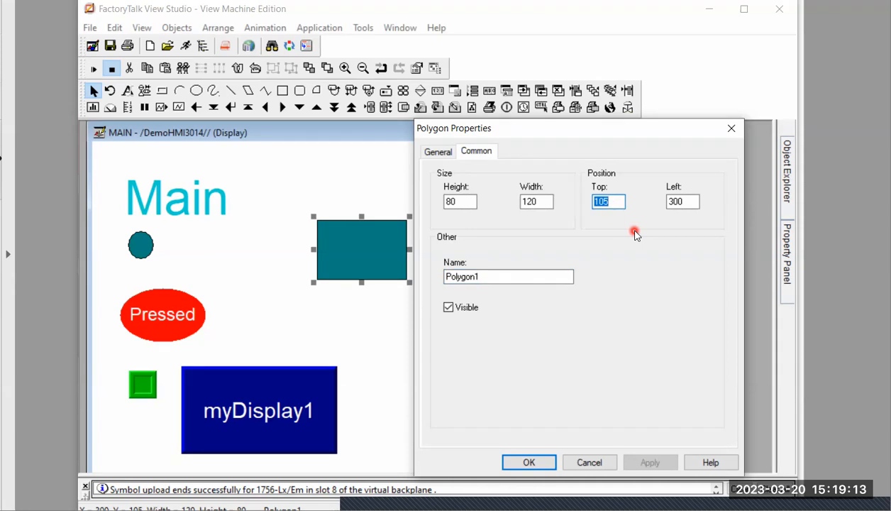
{"action": "type", "text": "50"}
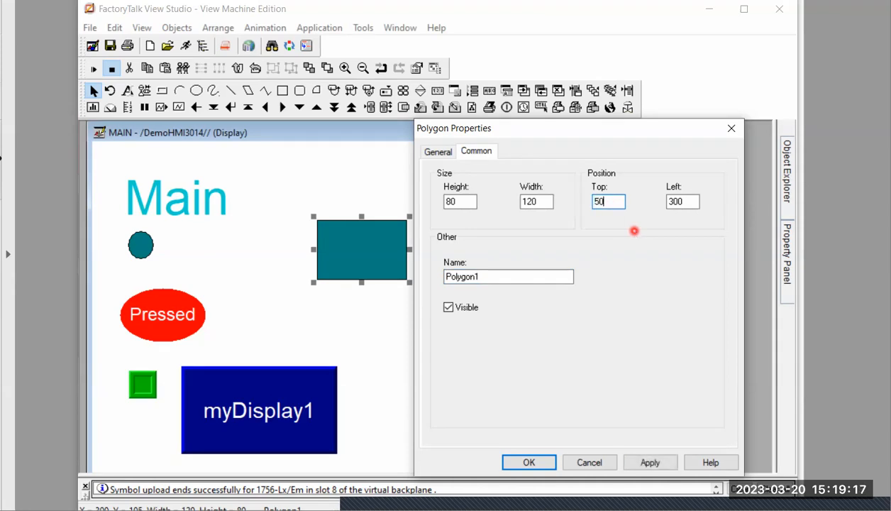
{"action": "key", "text": "Return"}
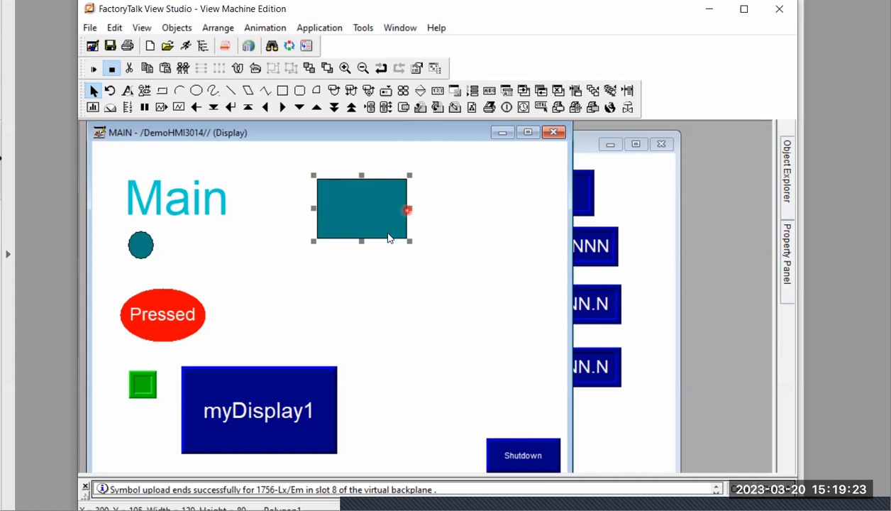
{"action": "left_click", "coordinate": [388, 274]}
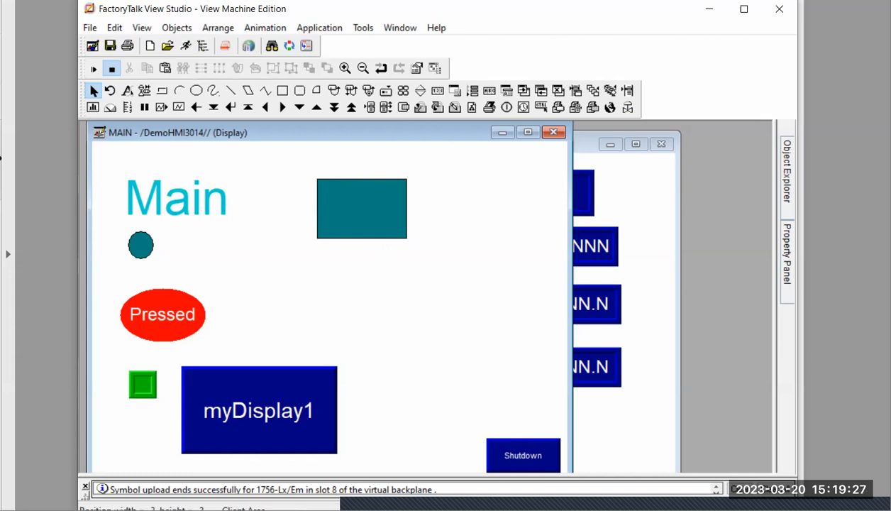
Switch to the slide on positioning graphic objects, highlight "Shift + arrow keys", and return to FactoryTalk View Studio
{"action": "left_click", "coordinate": [346, 506]}
{"action": "left_click_drag", "start_coordinate": [219, 204], "coordinate": [380, 204]}
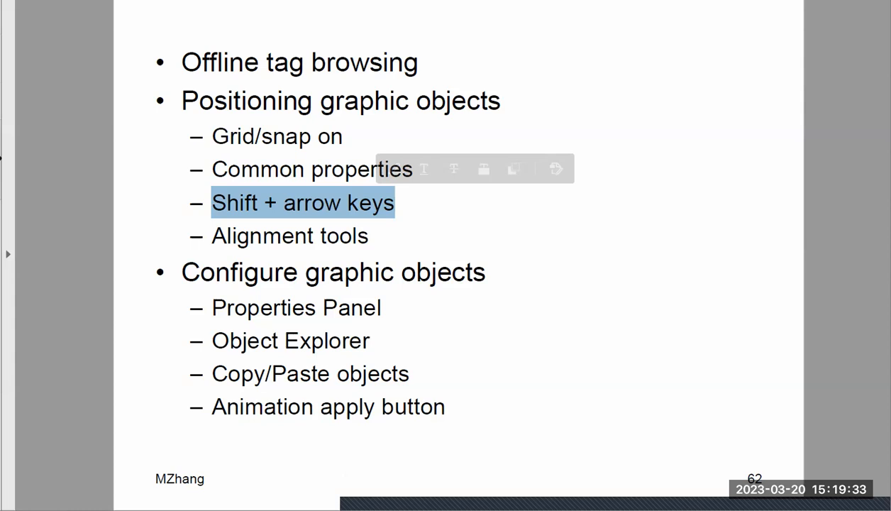
{"action": "key", "text": "alt+Tab"}
Move the teal rectangle on the MAIN display to about x 284, y 74
{"action": "left_click", "coordinate": [377, 204]}
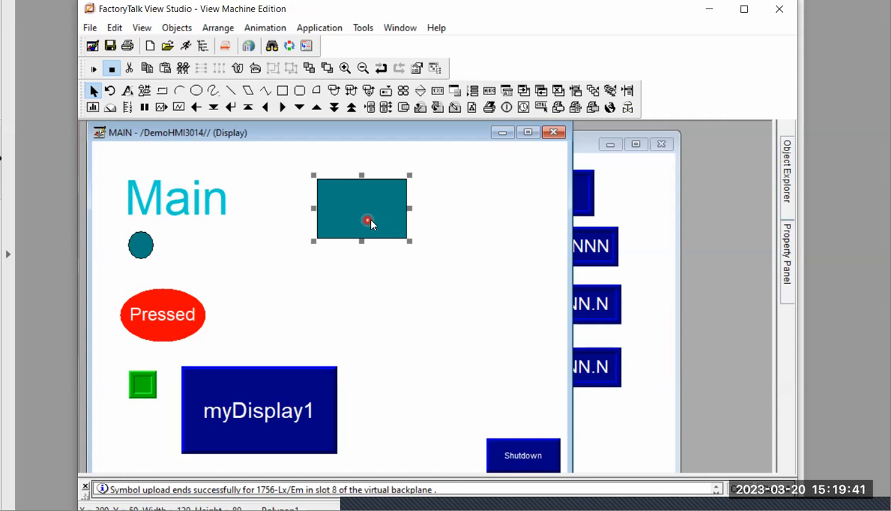
{"action": "left_click", "coordinate": [244, 161]}
{"action": "left_click", "coordinate": [360, 204]}
{"action": "left_click", "coordinate": [359, 204]}
{"action": "left_click_drag", "start_coordinate": [359, 205], "coordinate": [350, 225]}
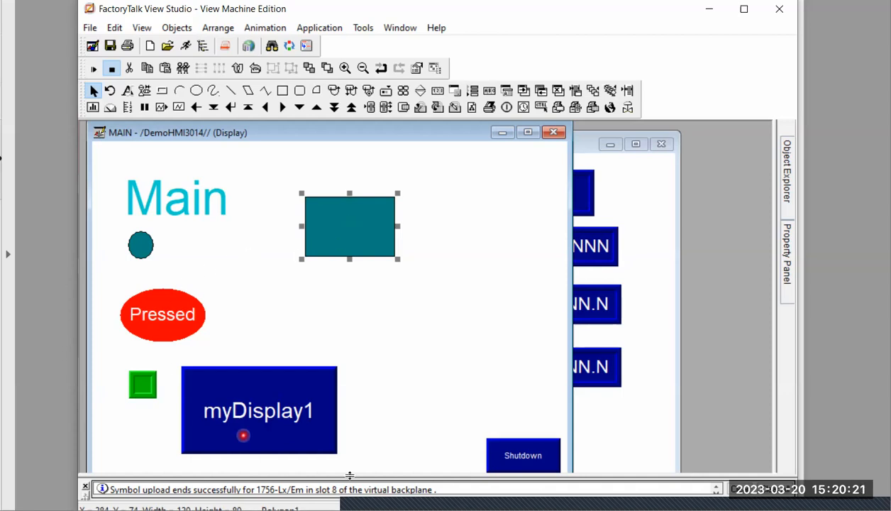
Switch to the slide on positioning graphic objects, highlight "Alignment tools", and return to FactoryTalk View Studio
{"action": "left_click", "coordinate": [345, 501]}
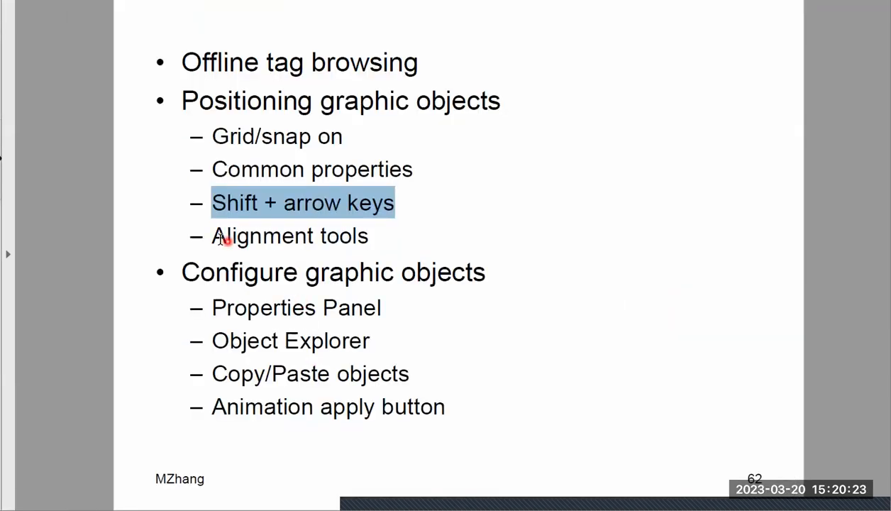
{"action": "left_click_drag", "start_coordinate": [211, 237], "coordinate": [377, 233]}
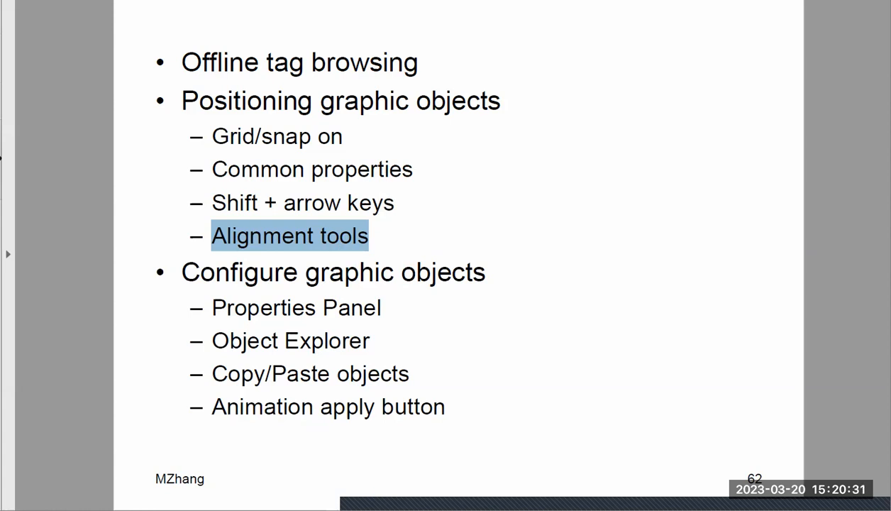
{"action": "left_click", "coordinate": [438, 505]}
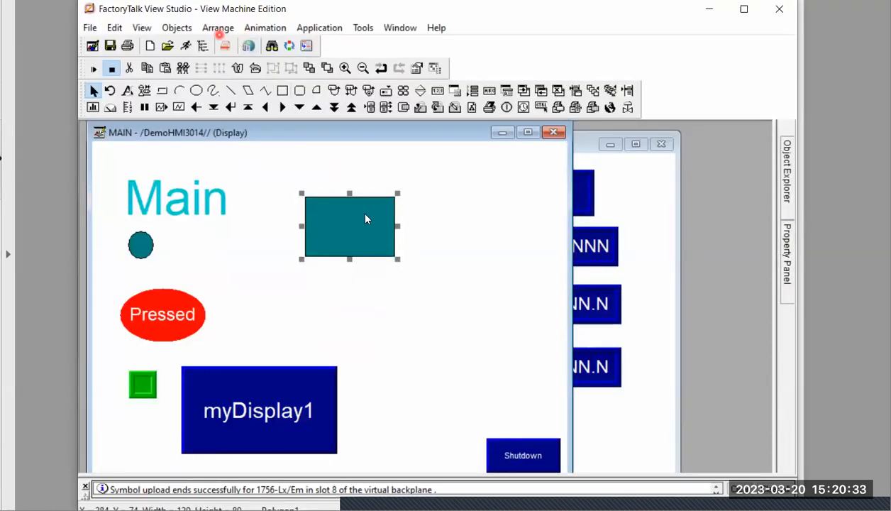
Draw an ellipse about 74 wide and 64 high below the teal rectangle at about x 307, y 188
{"action": "left_click", "coordinate": [366, 285]}
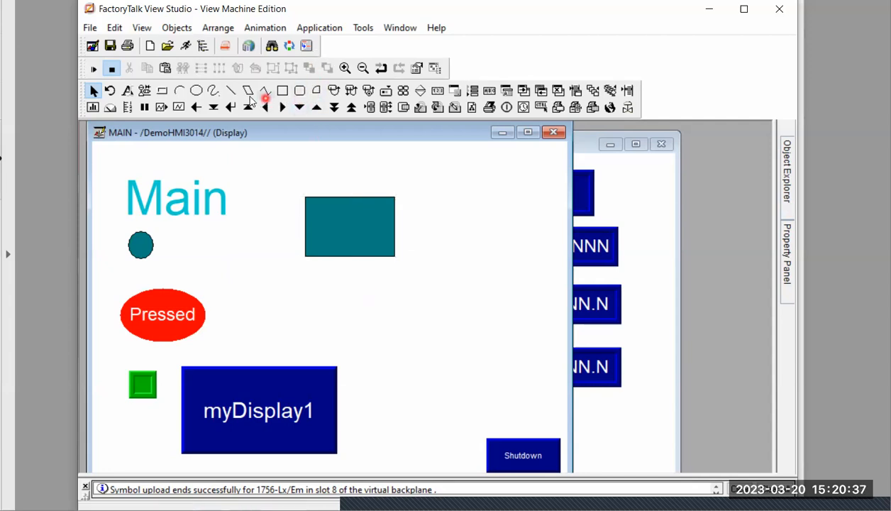
{"action": "left_click", "coordinate": [196, 91]}
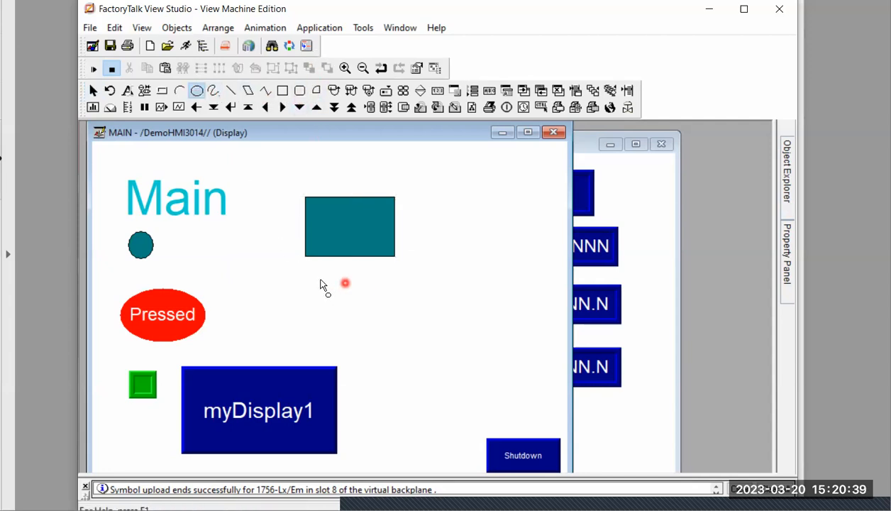
{"action": "left_click_drag", "start_coordinate": [359, 330], "coordinate": [378, 330]}
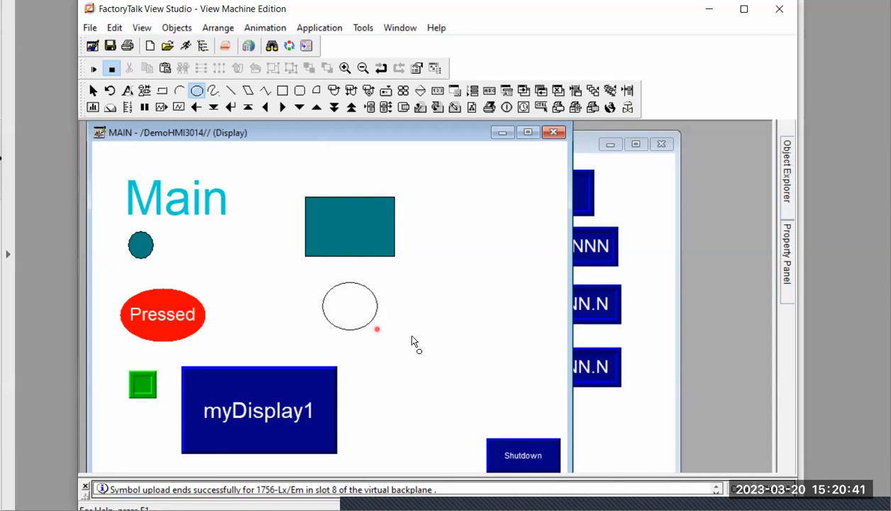
{"action": "left_click", "coordinate": [212, 355]}
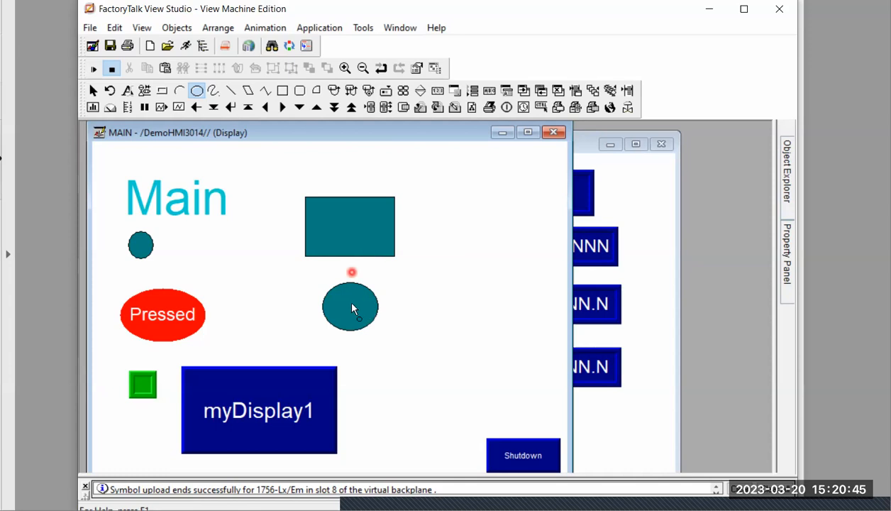
{"action": "left_click", "coordinate": [291, 179]}
{"action": "left_click", "coordinate": [496, 183]}
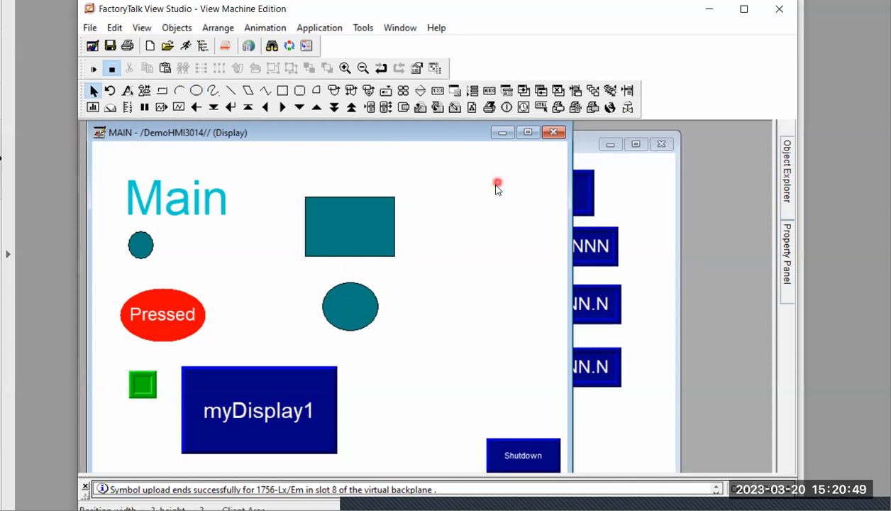
{"action": "left_click_drag", "start_coordinate": [287, 177], "coordinate": [431, 353]}
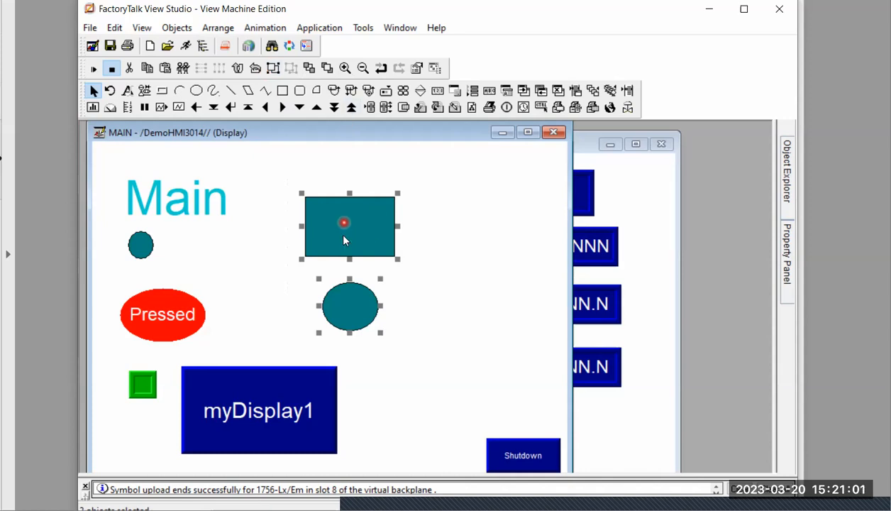
{"action": "left_click", "coordinate": [217, 29]}
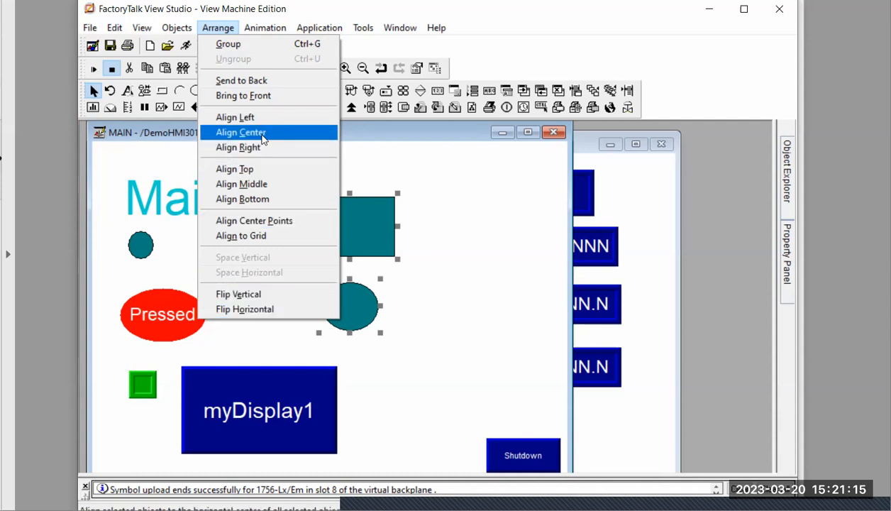
{"action": "left_click", "coordinate": [448, 178]}
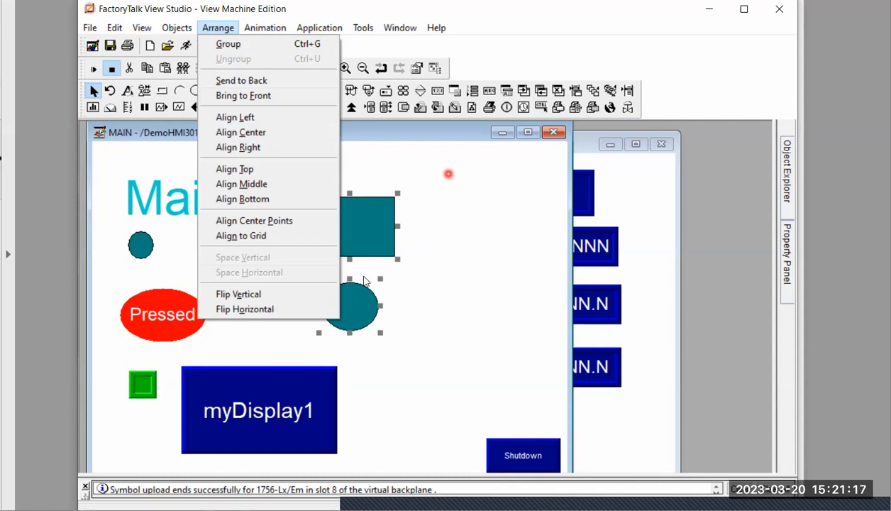
Move the teal ellipse below the rectangle to about x 330, y 187
{"action": "left_click", "coordinate": [353, 310]}
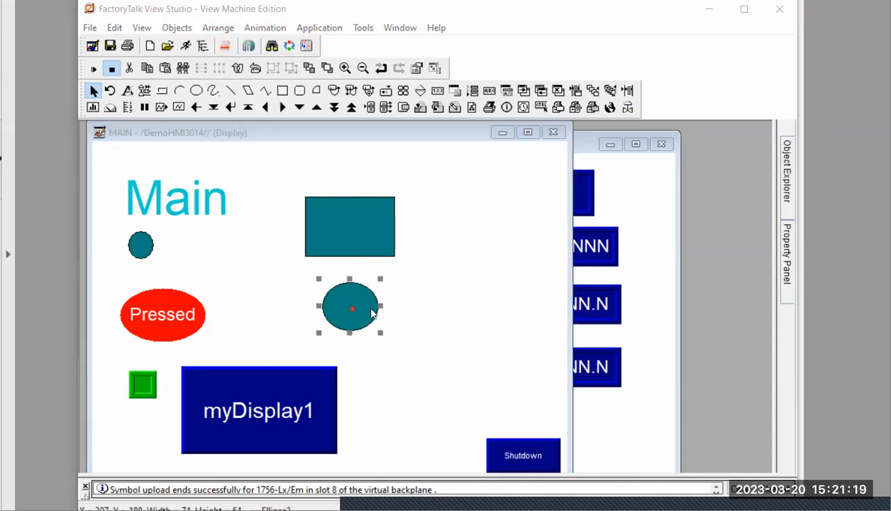
{"action": "double_click", "coordinate": [354, 309]}
{"action": "left_click", "coordinate": [402, 21]}
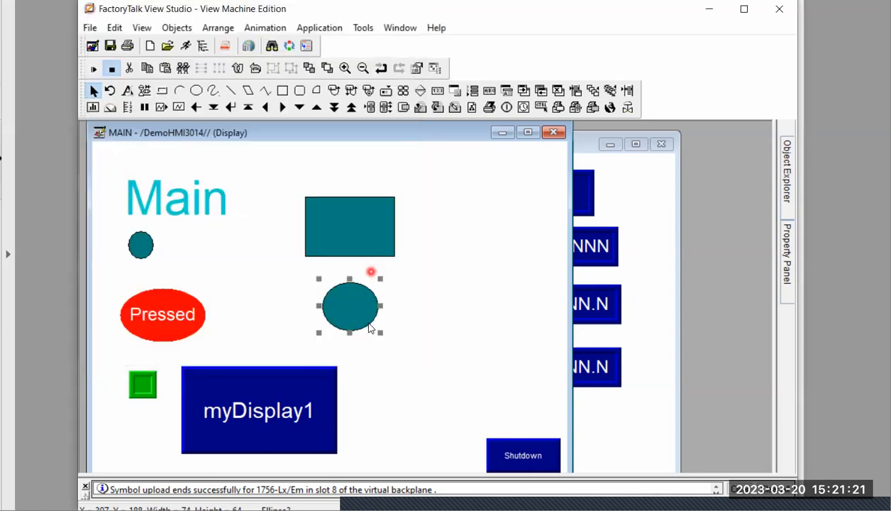
{"action": "left_click_drag", "start_coordinate": [368, 314], "coordinate": [383, 317]}
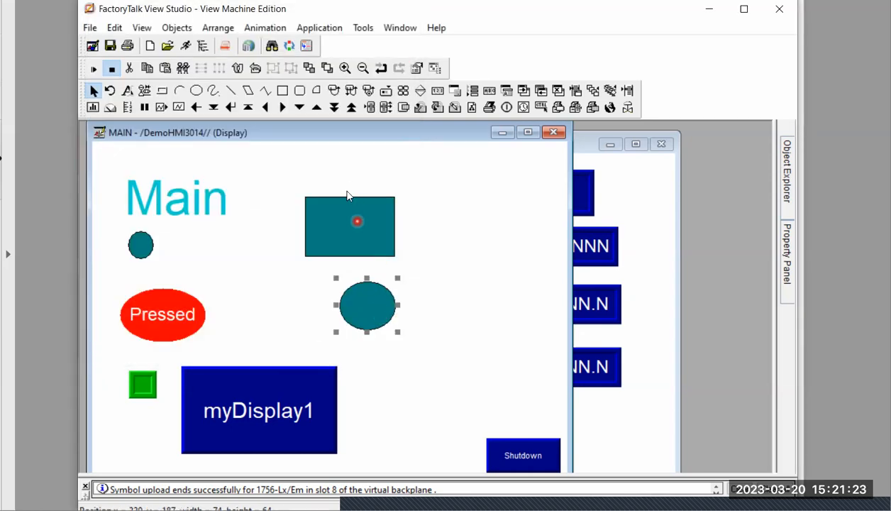
{"action": "left_click", "coordinate": [362, 298]}
Select the teal rectangle and the ellipse below it, and align them by their horizontal centers with Align Center
{"action": "left_click", "coordinate": [278, 171]}
{"action": "left_click_drag", "start_coordinate": [278, 169], "coordinate": [430, 357]}
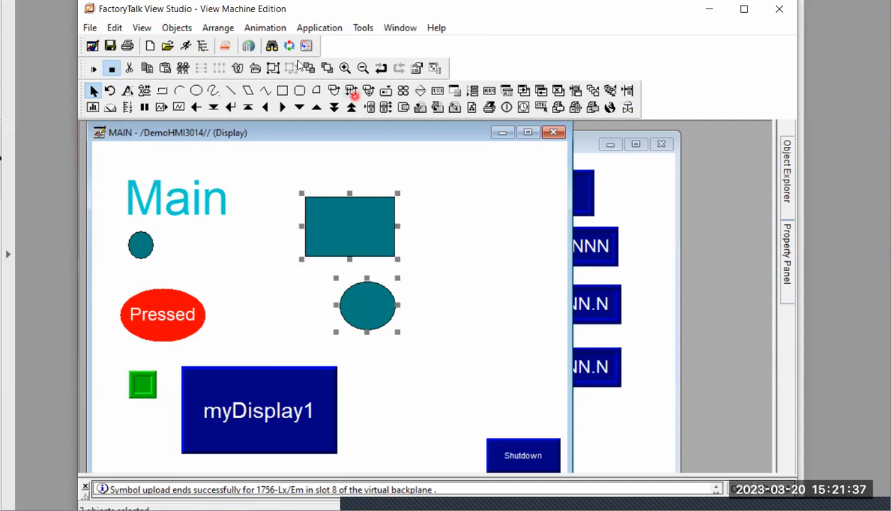
{"action": "left_click", "coordinate": [214, 29]}
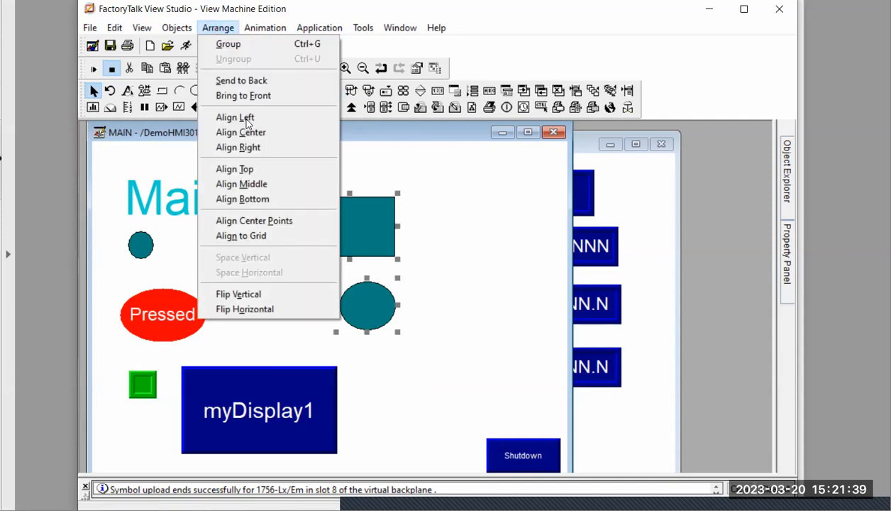
{"action": "left_click", "coordinate": [250, 135]}
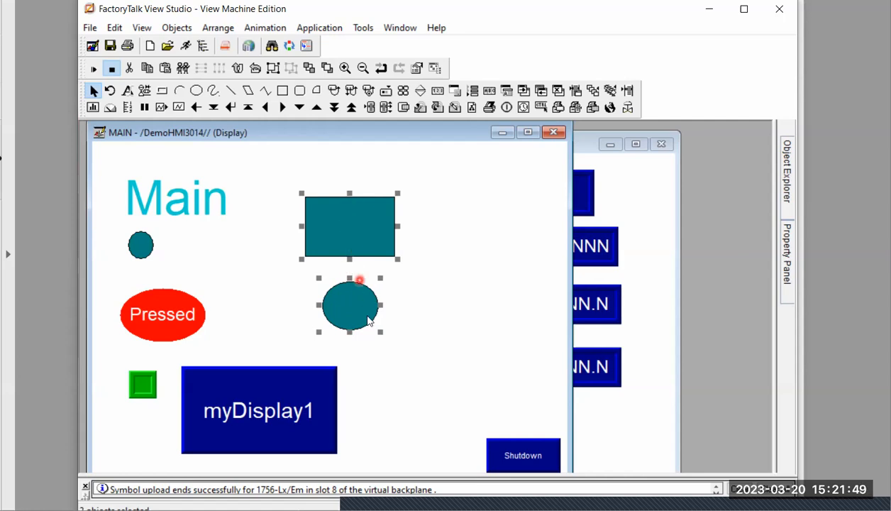
Move the teal ellipse to the right of the rectangle and align both shapes by their top edges
{"action": "left_click", "coordinate": [414, 314]}
{"action": "left_click_drag", "start_coordinate": [359, 321], "coordinate": [452, 268]}
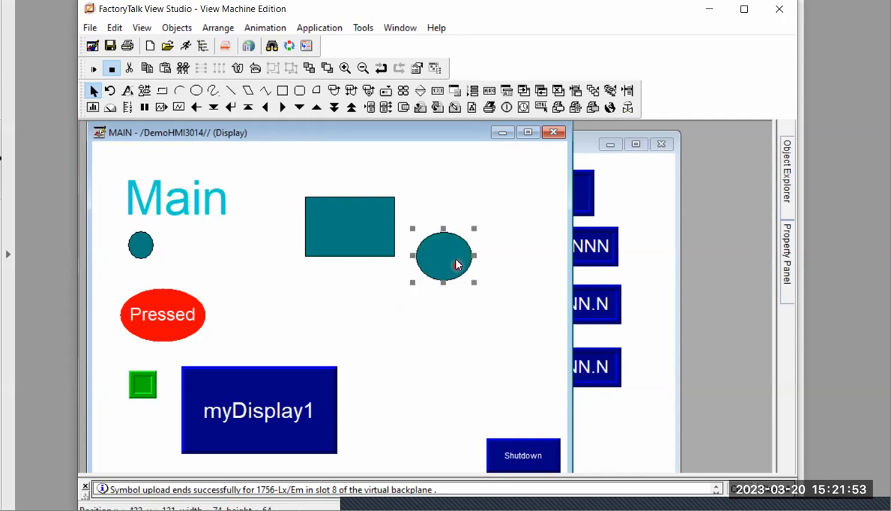
{"action": "left_click_drag", "start_coordinate": [275, 172], "coordinate": [504, 313]}
{"action": "left_click", "coordinate": [218, 27]}
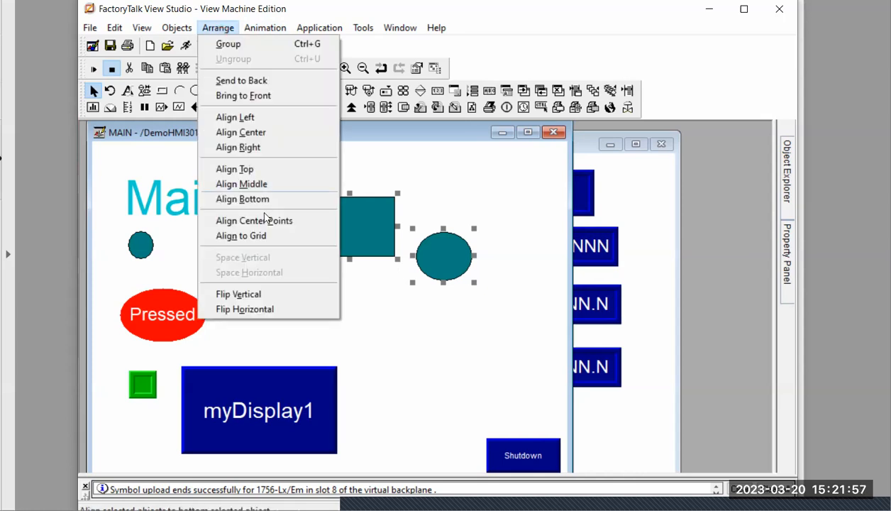
{"action": "left_click", "coordinate": [248, 170]}
{"action": "left_click", "coordinate": [309, 195]}
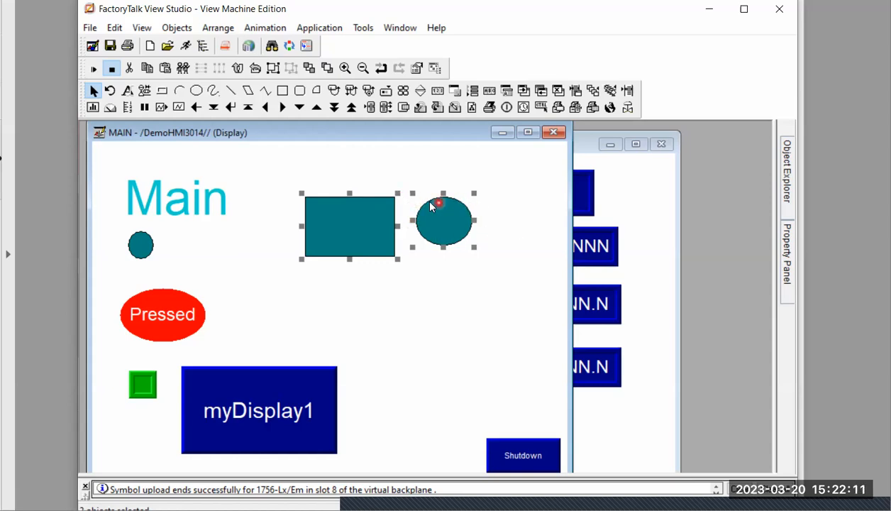
{"action": "left_click", "coordinate": [241, 178]}
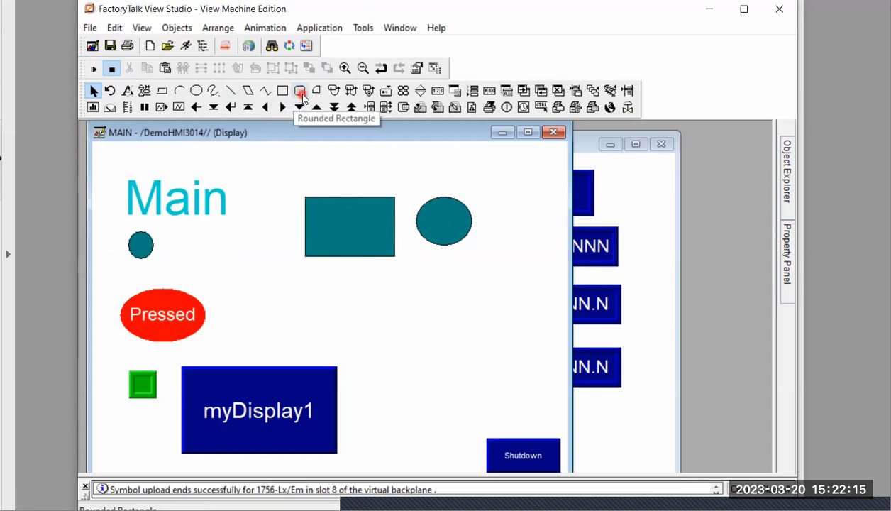
{"action": "left_click", "coordinate": [317, 91]}
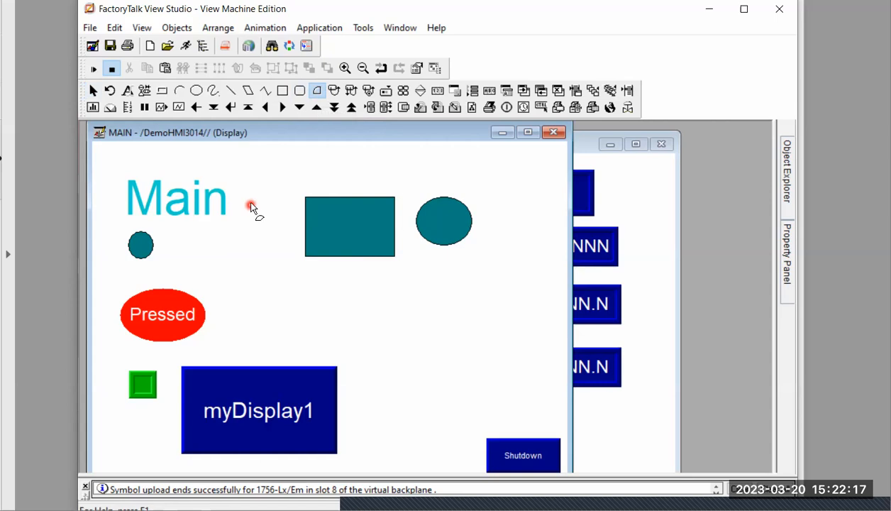
{"action": "left_click", "coordinate": [311, 154]}
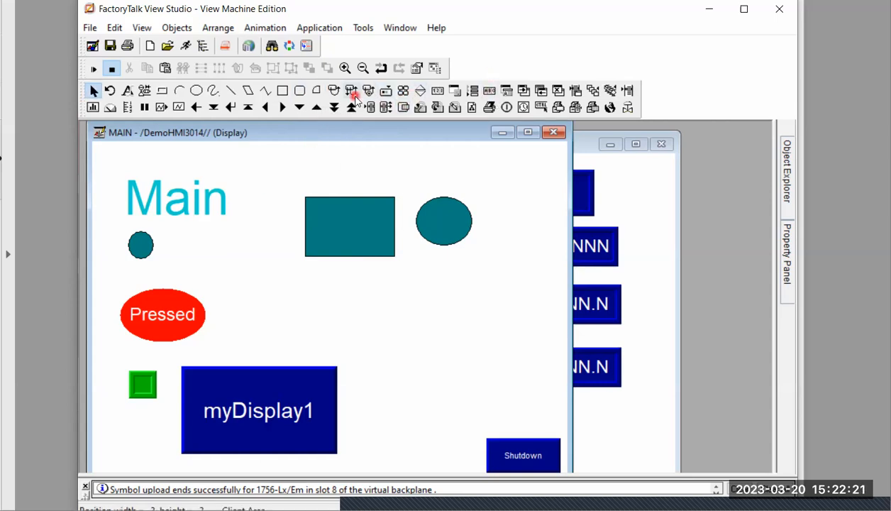
Move the red Pressed object, teal rectangle and large teal ellipse into a rough horizontal row below the Main title and select all three
{"action": "left_click_drag", "start_coordinate": [162, 320], "coordinate": [252, 285]}
{"action": "left_click", "coordinate": [258, 273]}
{"action": "left_click_drag", "start_coordinate": [354, 225], "coordinate": [352, 272]}
{"action": "left_click_drag", "start_coordinate": [432, 226], "coordinate": [412, 294]}
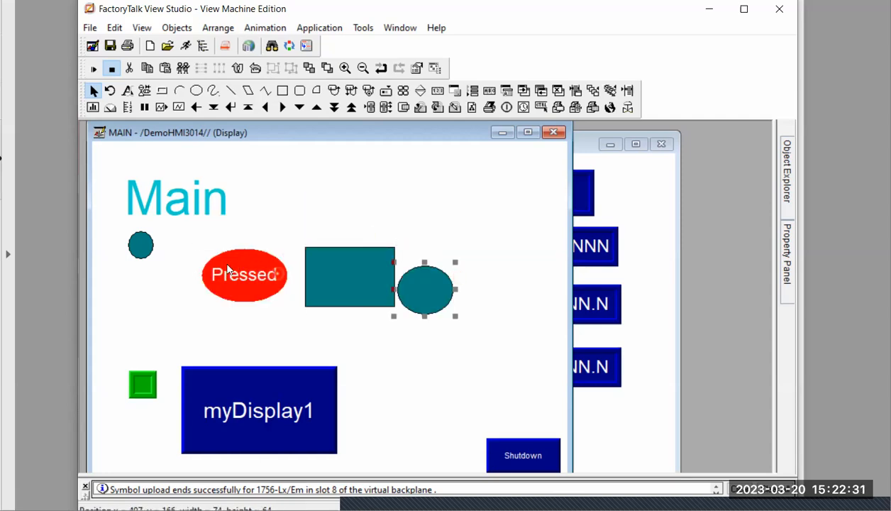
{"action": "left_click_drag", "start_coordinate": [181, 237], "coordinate": [501, 331]}
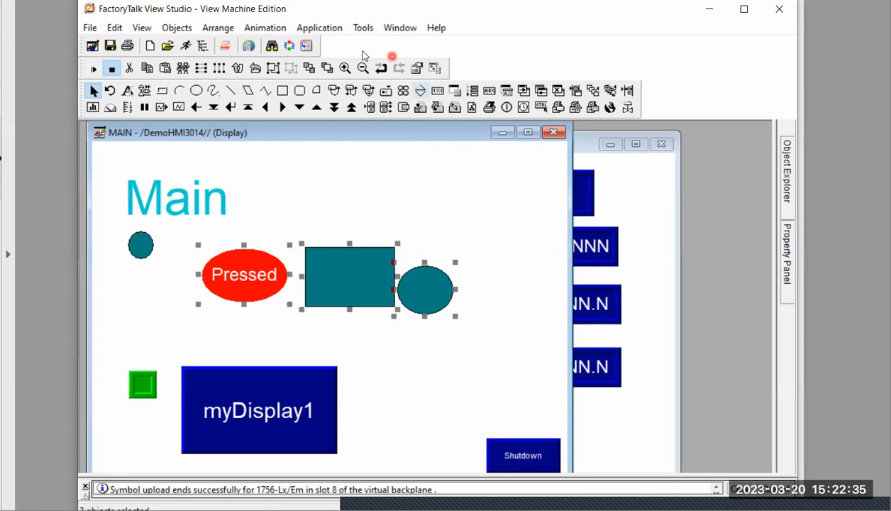
Try Align Center and Align Middle on the three selected objects, and undo both alignments
{"action": "left_click", "coordinate": [221, 28]}
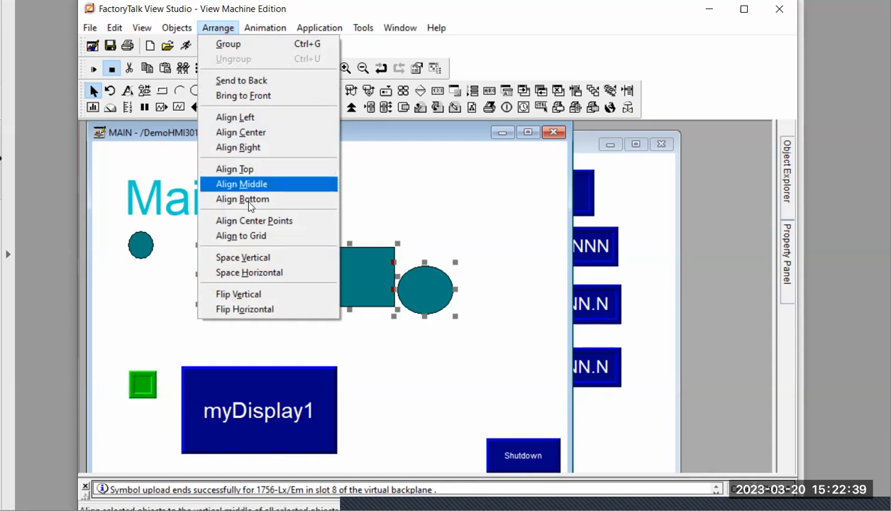
{"action": "left_click", "coordinate": [239, 133]}
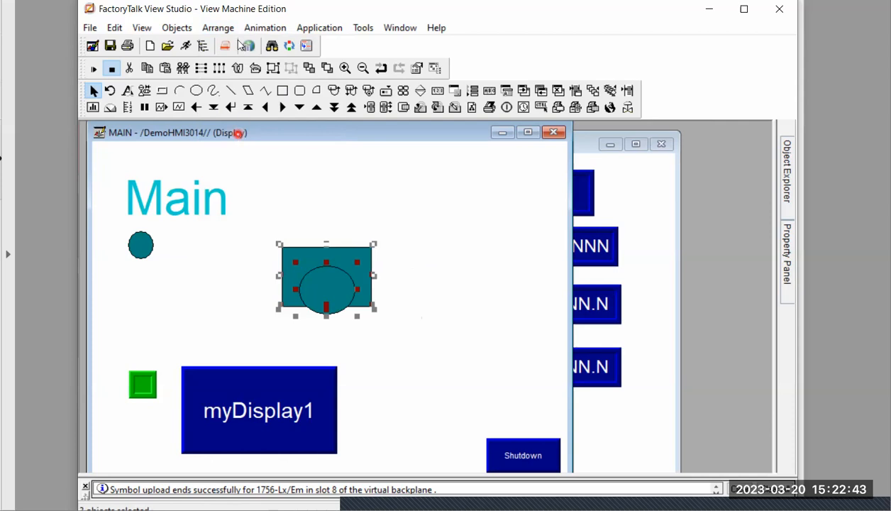
{"action": "left_click", "coordinate": [220, 29]}
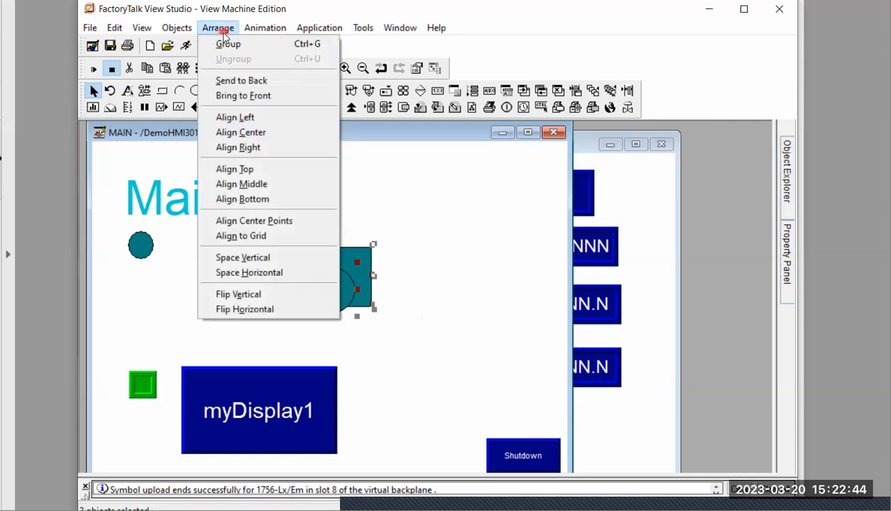
{"action": "left_click", "coordinate": [266, 186]}
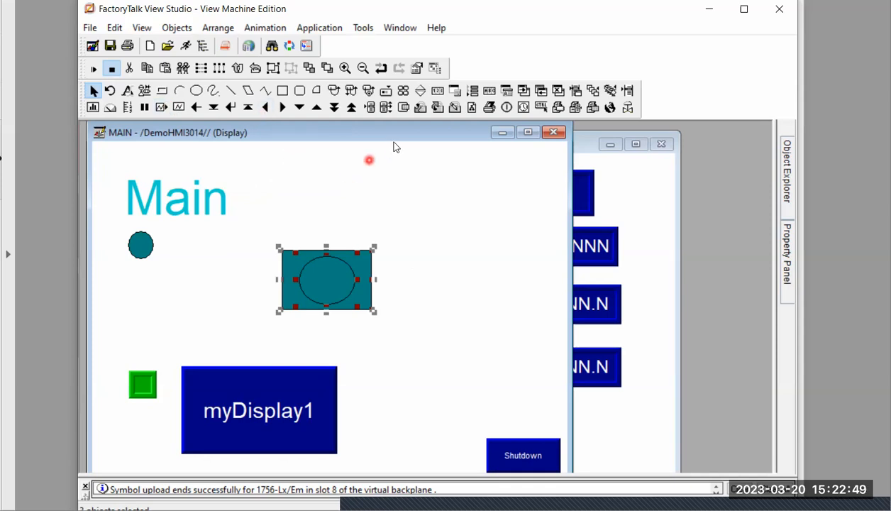
{"action": "left_click", "coordinate": [380, 72]}
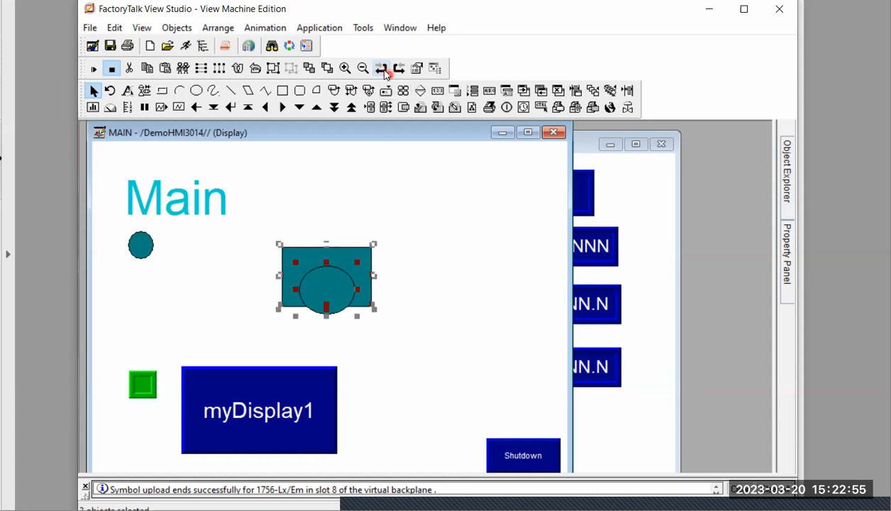
{"action": "left_click", "coordinate": [381, 70]}
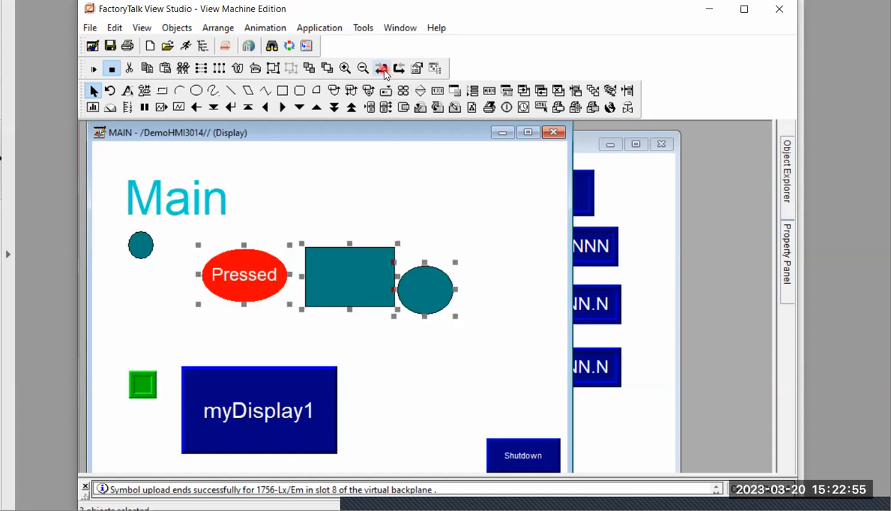
Align the red Pressed object, teal rectangle and large ellipse with Align Middle, and distribute them with Space Horizontal
{"action": "left_click", "coordinate": [222, 29]}
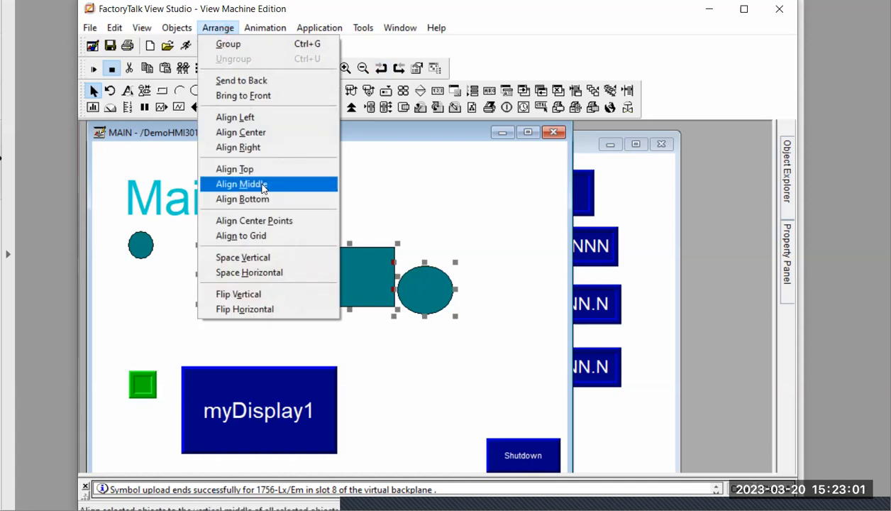
{"action": "left_click", "coordinate": [263, 185]}
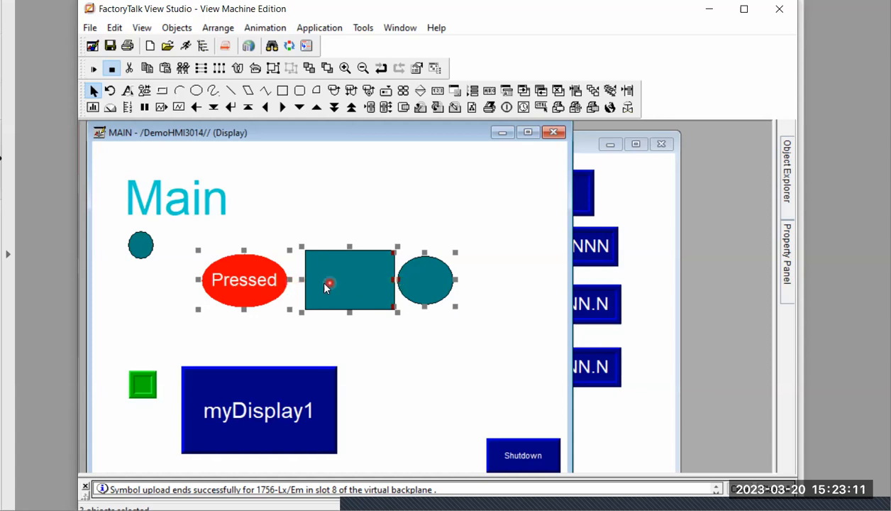
{"action": "left_click", "coordinate": [219, 28]}
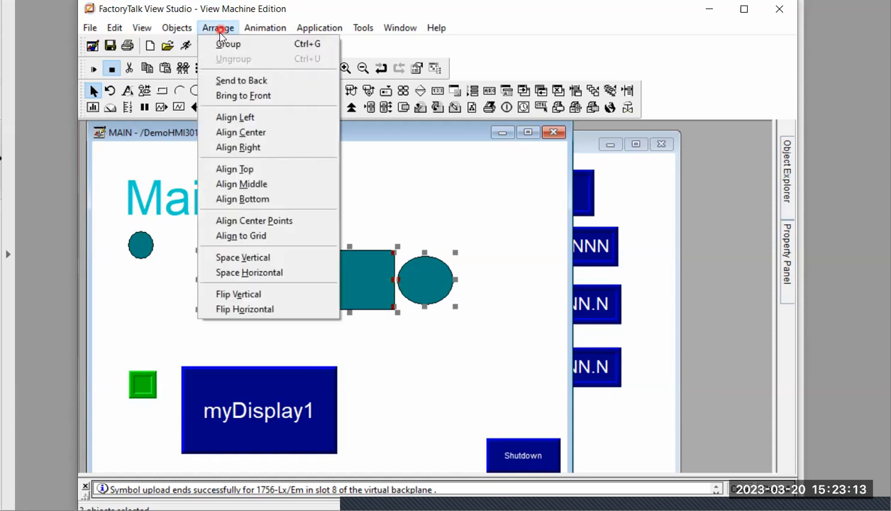
{"action": "left_click", "coordinate": [249, 273]}
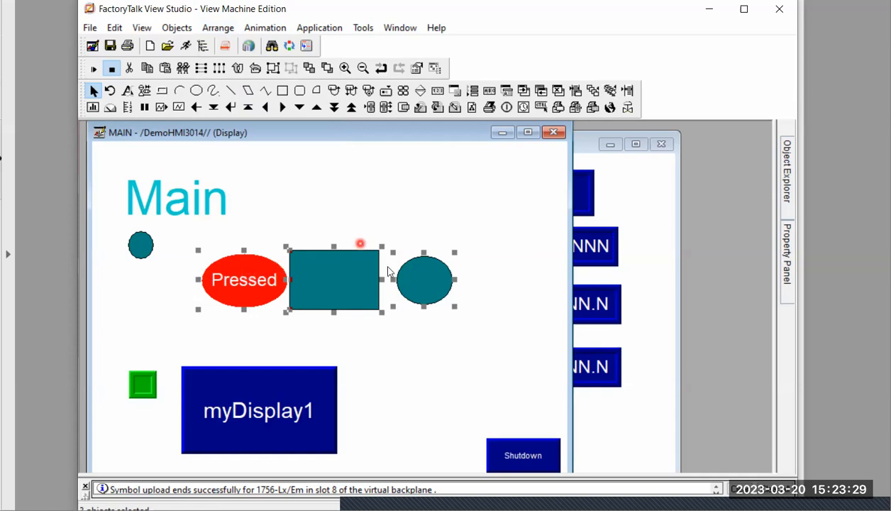
{"action": "left_click", "coordinate": [369, 348]}
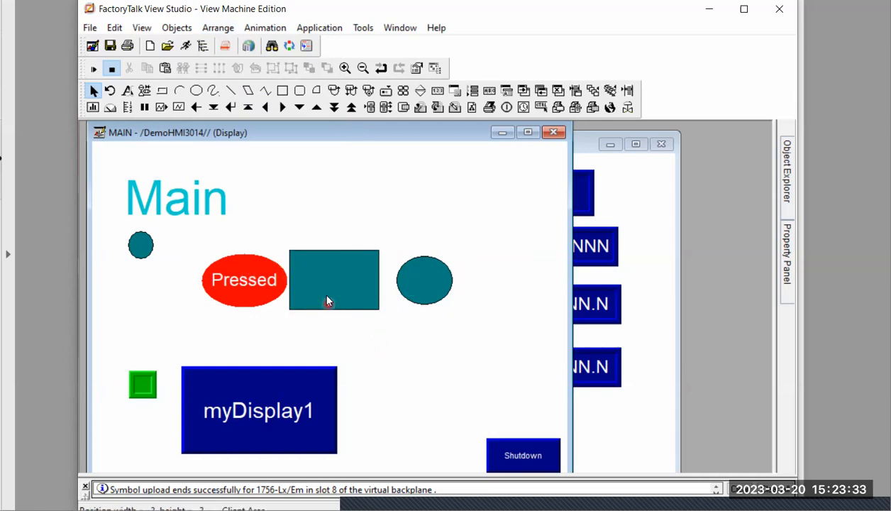
Move the red Pressed object above the green button and the small teal ellipse into the row left of the rectangle
{"action": "left_click", "coordinate": [320, 290]}
{"action": "left_click", "coordinate": [402, 323]}
{"action": "left_click", "coordinate": [247, 281]}
{"action": "left_click_drag", "start_coordinate": [145, 323], "coordinate": [161, 324]}
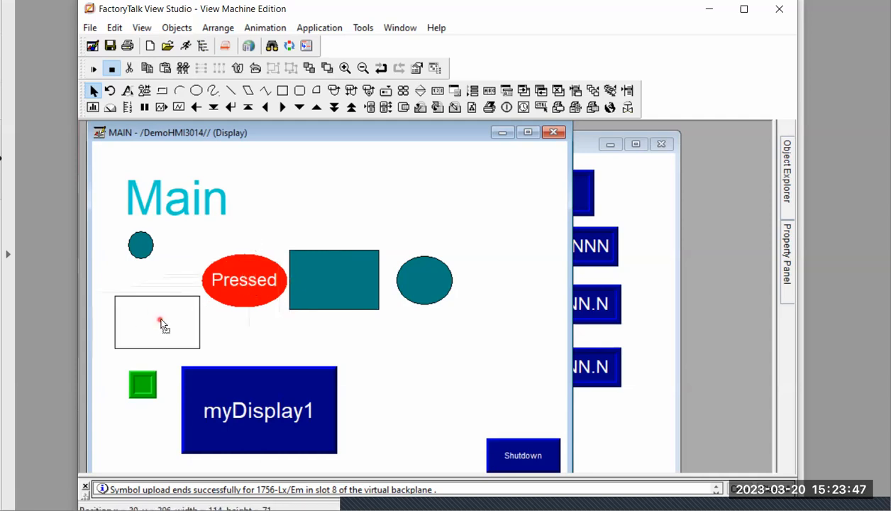
{"action": "left_click", "coordinate": [142, 249]}
{"action": "left_click_drag", "start_coordinate": [142, 248], "coordinate": [256, 278]}
Select the small ellipse, rectangle and large ellipse together and distribute them with Space Horizontal
{"action": "left_click_drag", "start_coordinate": [221, 227], "coordinate": [471, 331]}
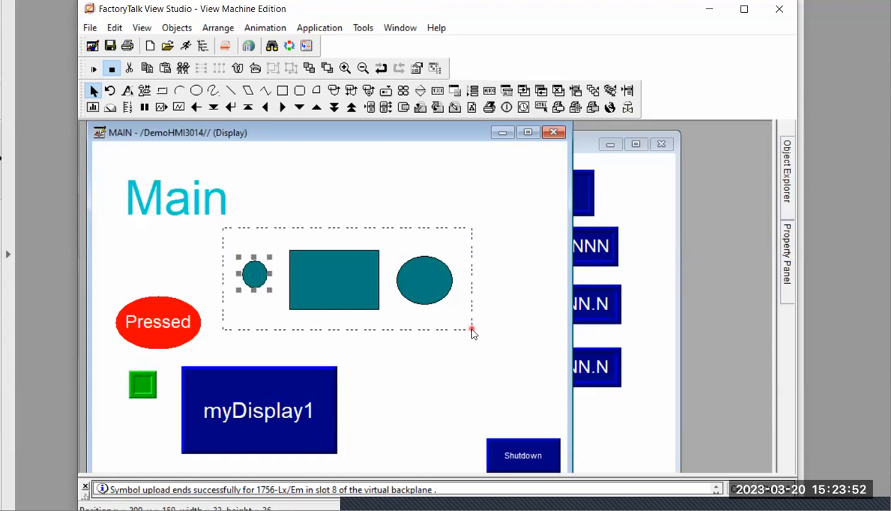
{"action": "left_click", "coordinate": [218, 28]}
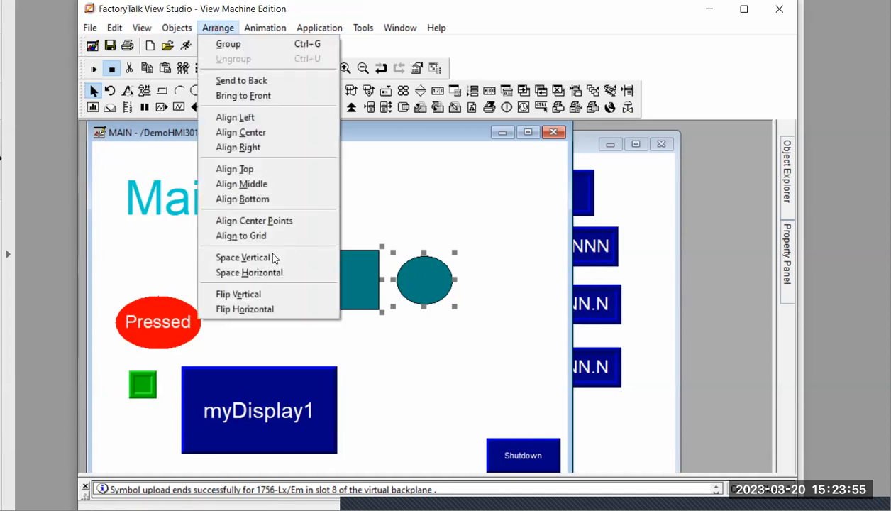
{"action": "left_click", "coordinate": [267, 270]}
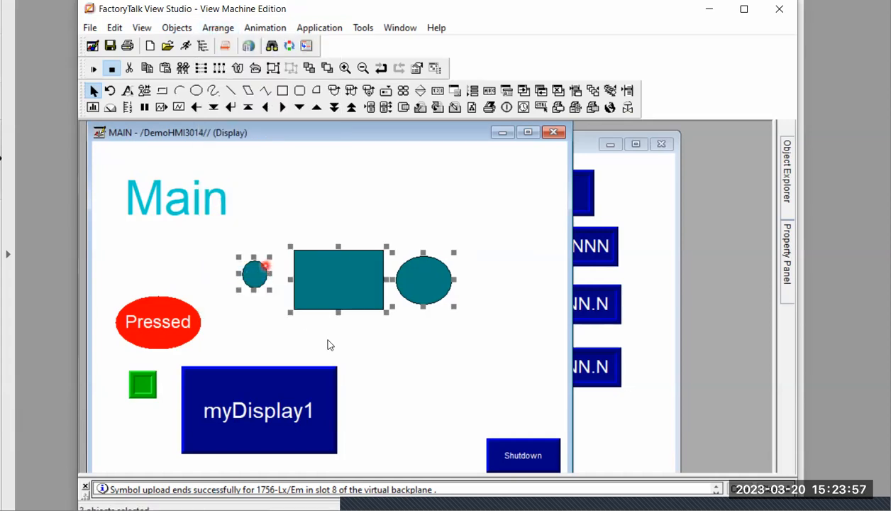
{"action": "left_click", "coordinate": [341, 360]}
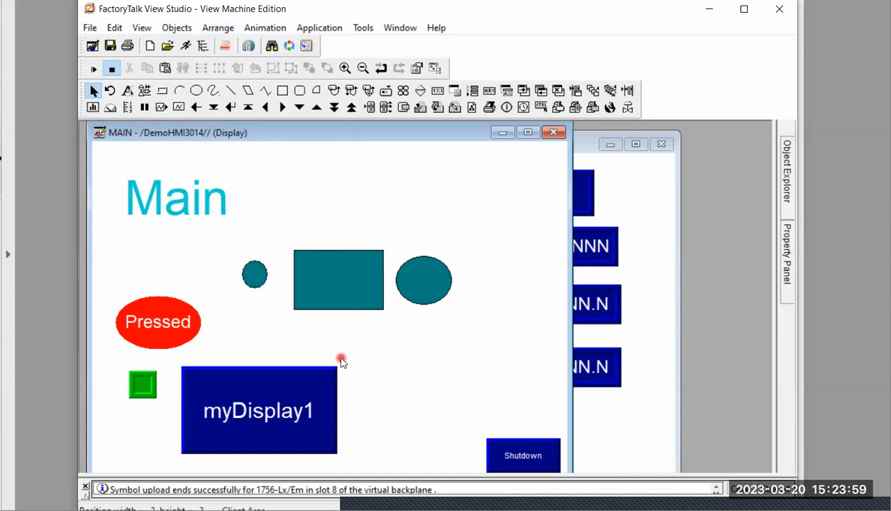
Select the three teal shapes again and apply Space Vertical to them
{"action": "left_click", "coordinate": [344, 300]}
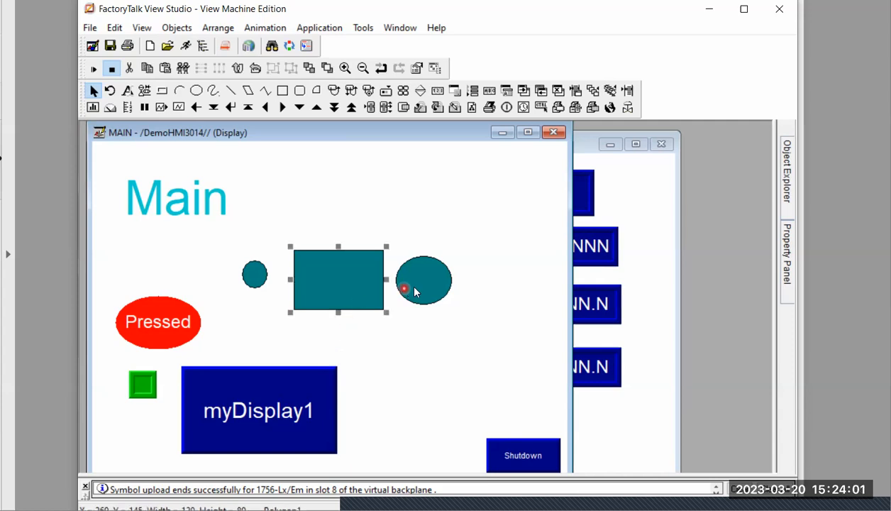
{"action": "left_click", "coordinate": [415, 288]}
{"action": "left_click", "coordinate": [267, 284]}
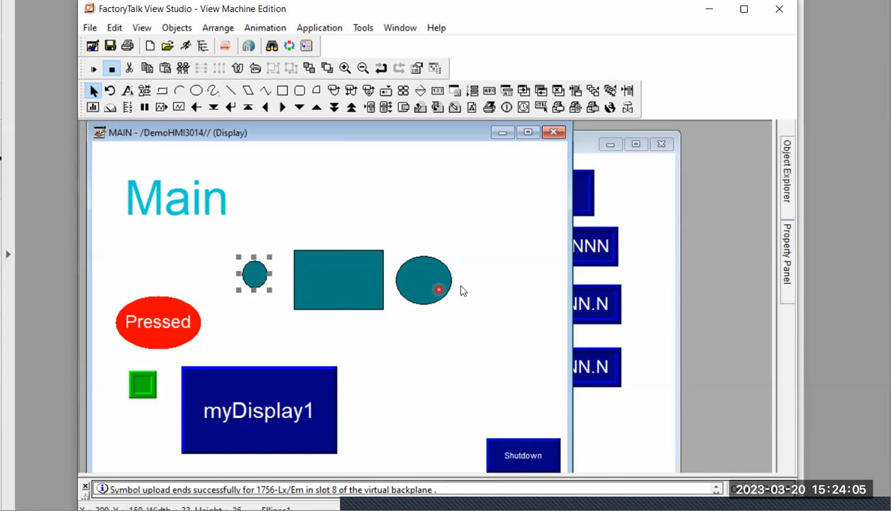
{"action": "left_click_drag", "start_coordinate": [496, 335], "coordinate": [217, 223]}
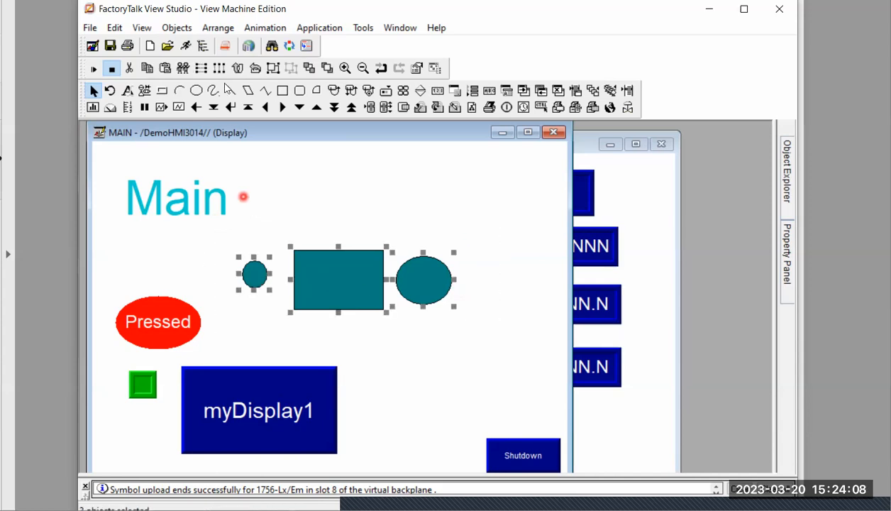
{"action": "left_click", "coordinate": [214, 29]}
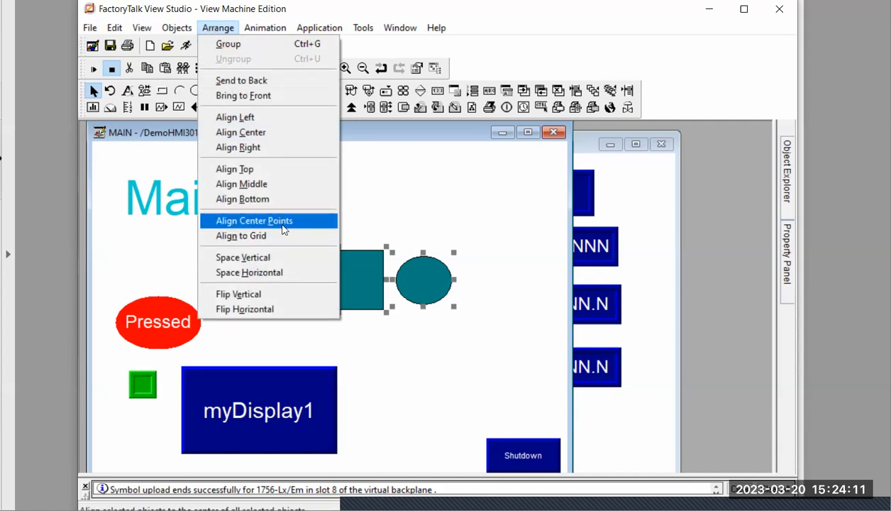
{"action": "left_click", "coordinate": [274, 259]}
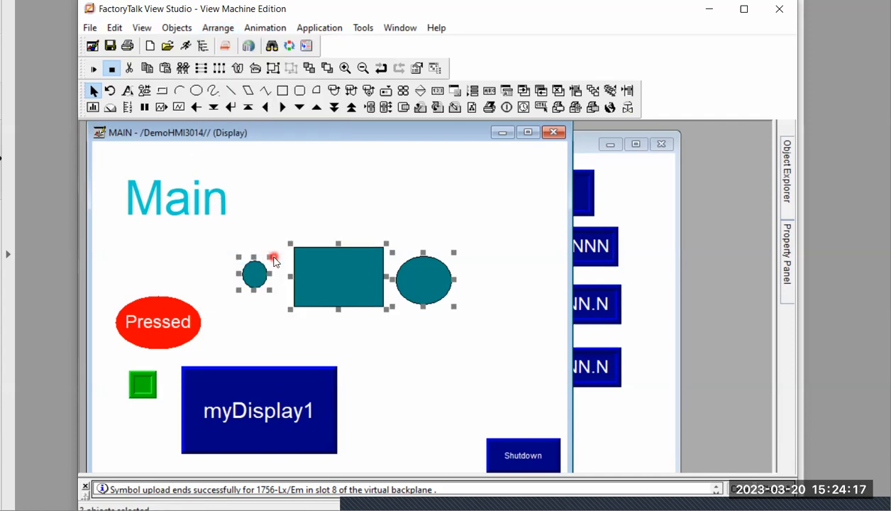
{"action": "left_click", "coordinate": [218, 27]}
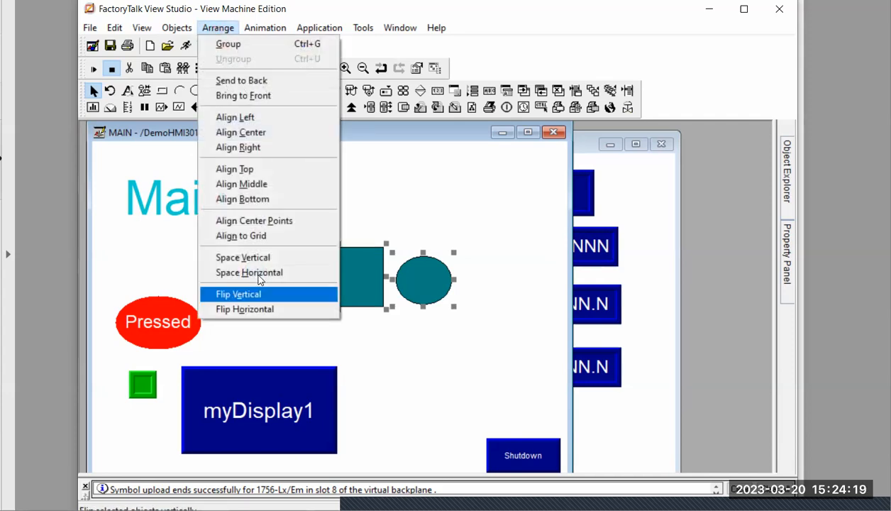
{"action": "left_click", "coordinate": [383, 208]}
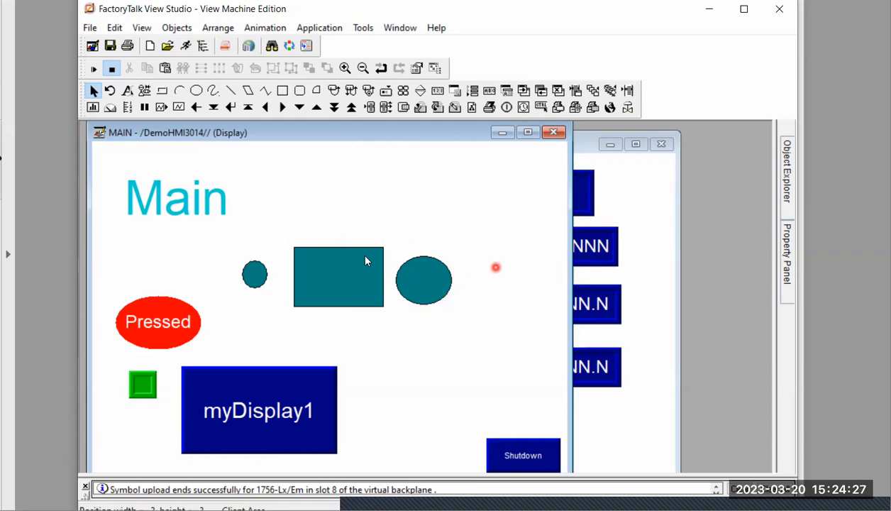
Switch to the lecture slides and review the Configure graphic objects topics, marking Properties Panel and Object Explorer
{"action": "left_click", "coordinate": [40, 224]}
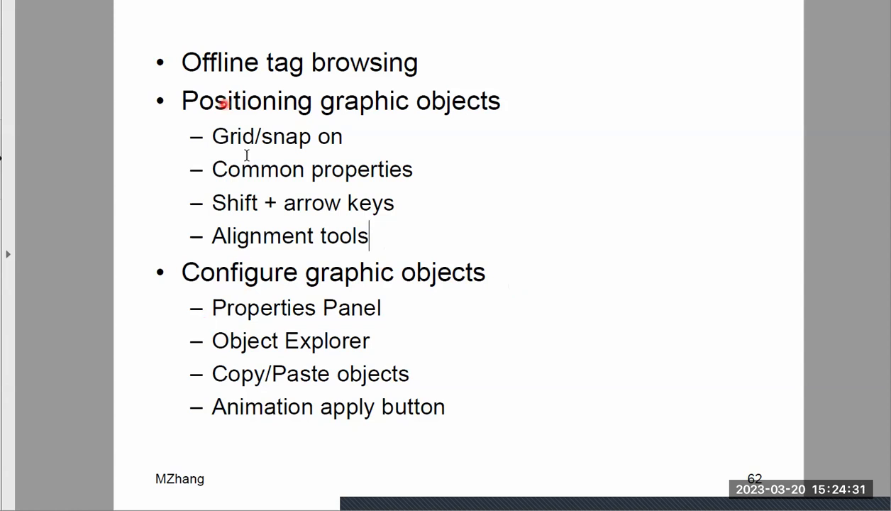
{"action": "left_click_drag", "start_coordinate": [376, 239], "coordinate": [230, 185]}
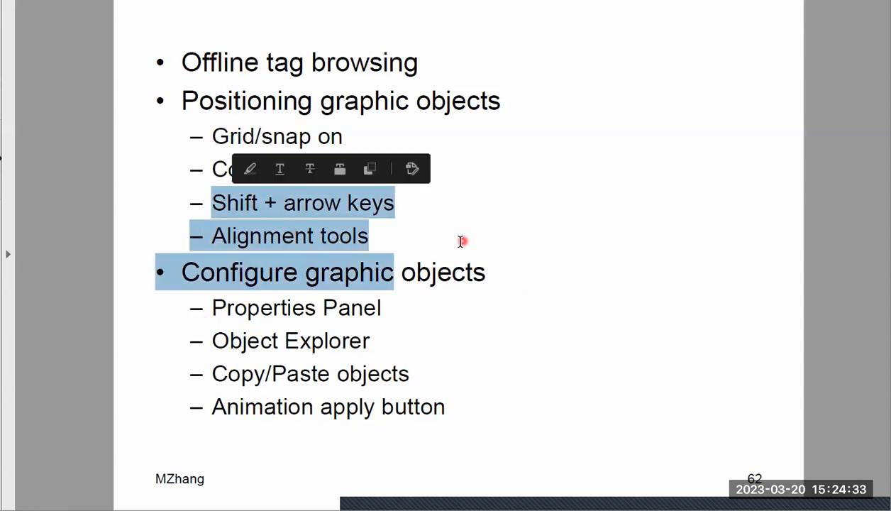
{"action": "left_click", "coordinate": [460, 241]}
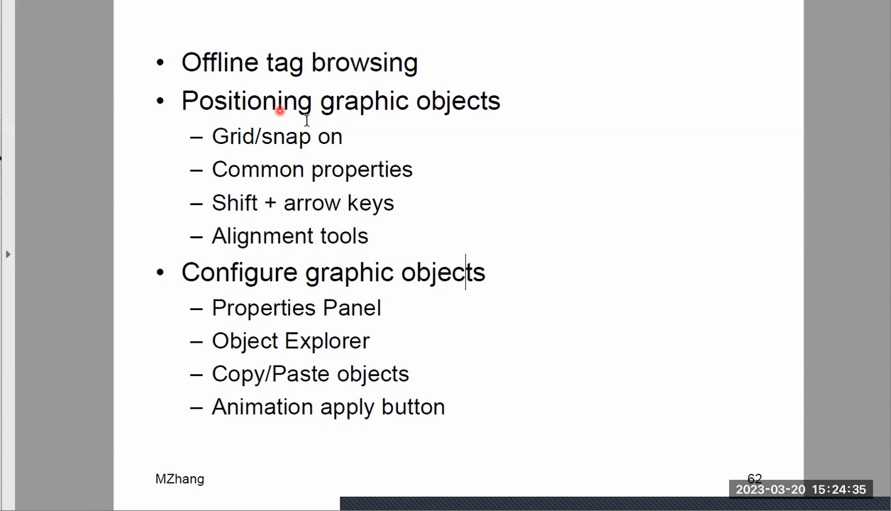
{"action": "left_click_drag", "start_coordinate": [181, 272], "coordinate": [446, 275]}
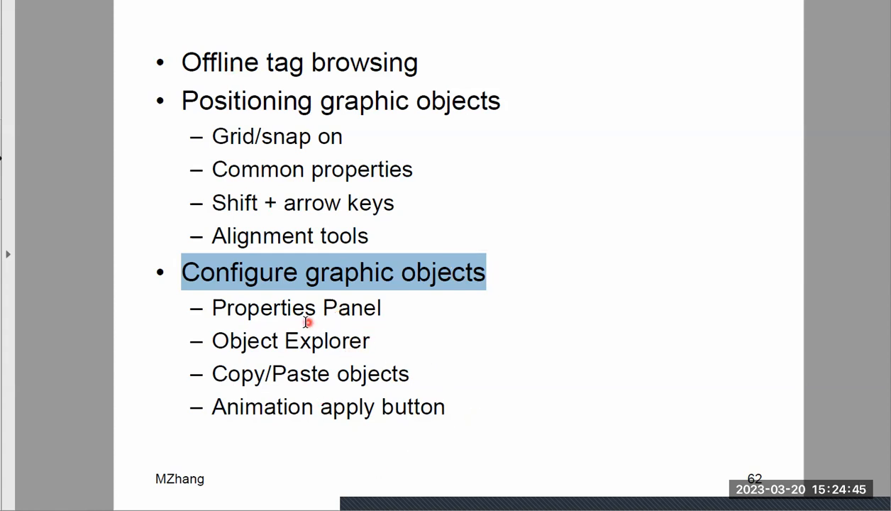
{"action": "left_click_drag", "start_coordinate": [231, 305], "coordinate": [344, 307]}
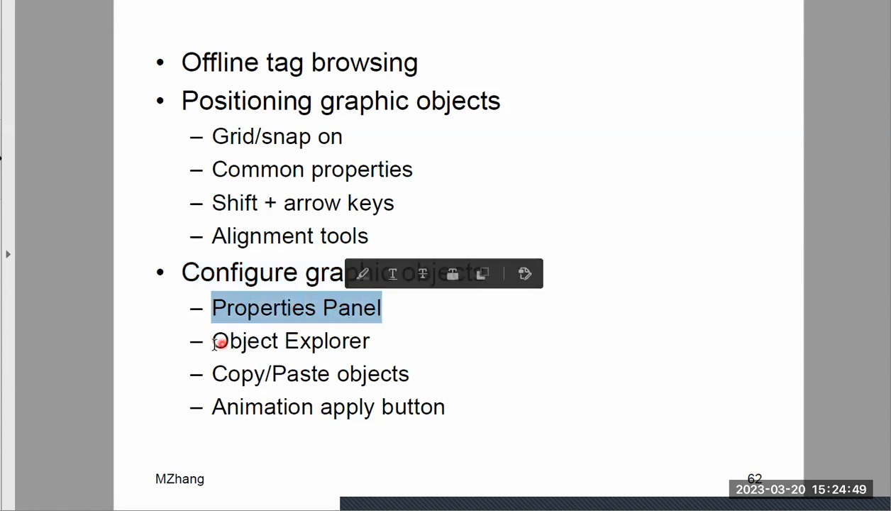
{"action": "left_click_drag", "start_coordinate": [213, 342], "coordinate": [352, 342]}
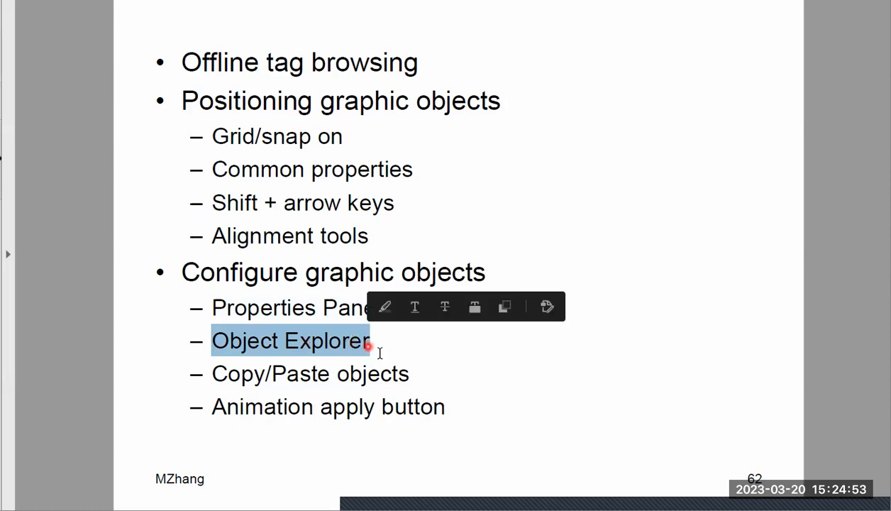
{"action": "left_click", "coordinate": [499, 349]}
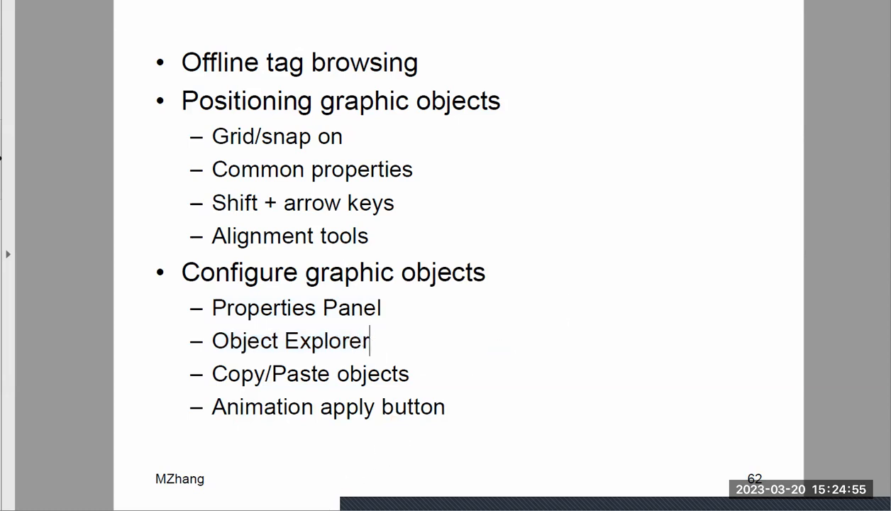
Return to FactoryTalk View Studio and pin the Object Explorer and Property Panel so both stay open
{"action": "key", "text": "alt+Tab"}
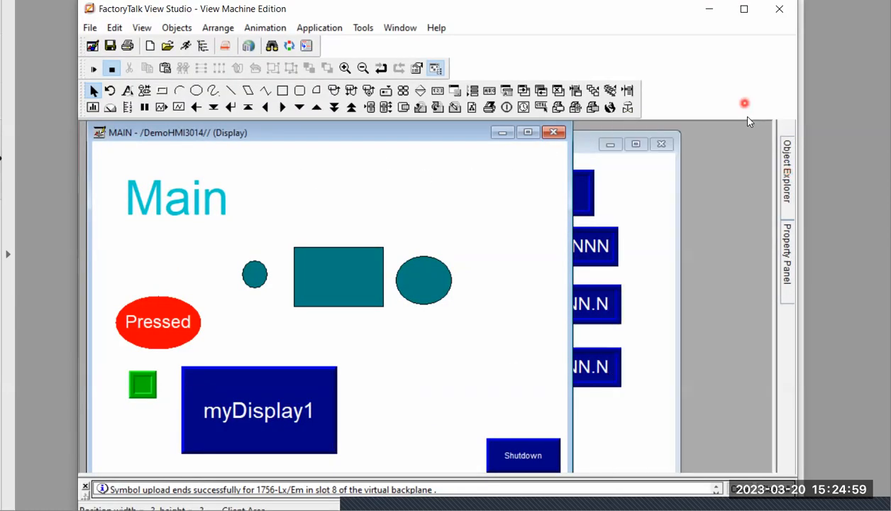
{"action": "mouse_move", "coordinate": [794, 186]}
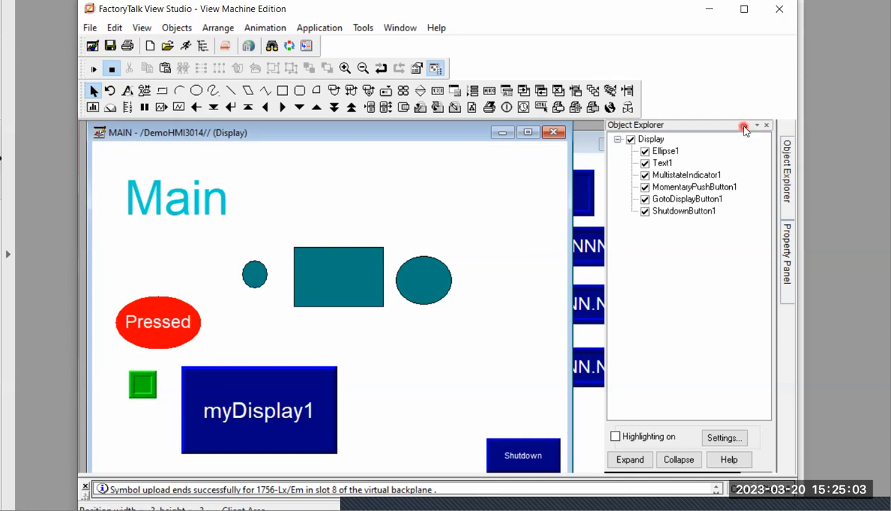
{"action": "left_click", "coordinate": [745, 127]}
{"action": "mouse_move", "coordinate": [777, 177]}
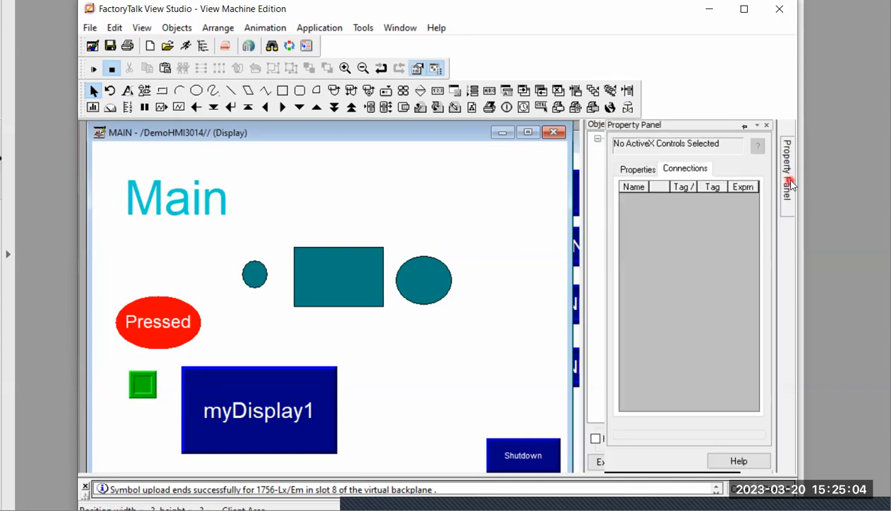
{"action": "left_click", "coordinate": [745, 127]}
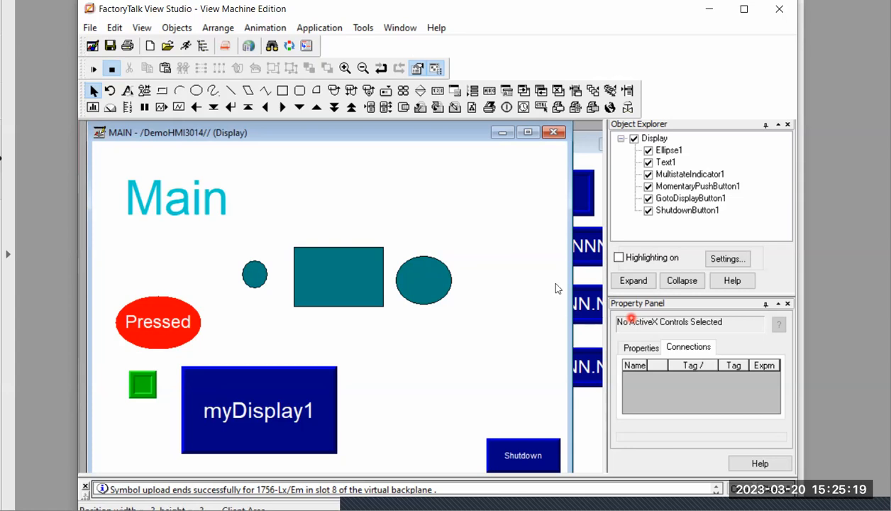
Select the teal rectangle on the MAIN display, and step through the Object Explorer entries to GotoDisplayButton1 to examine which object each represents
{"action": "left_click", "coordinate": [414, 211]}
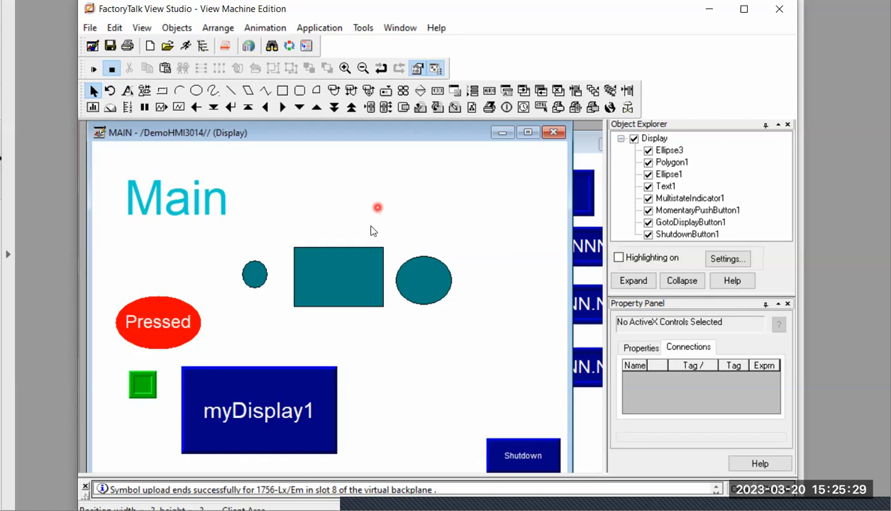
{"action": "left_click", "coordinate": [351, 284]}
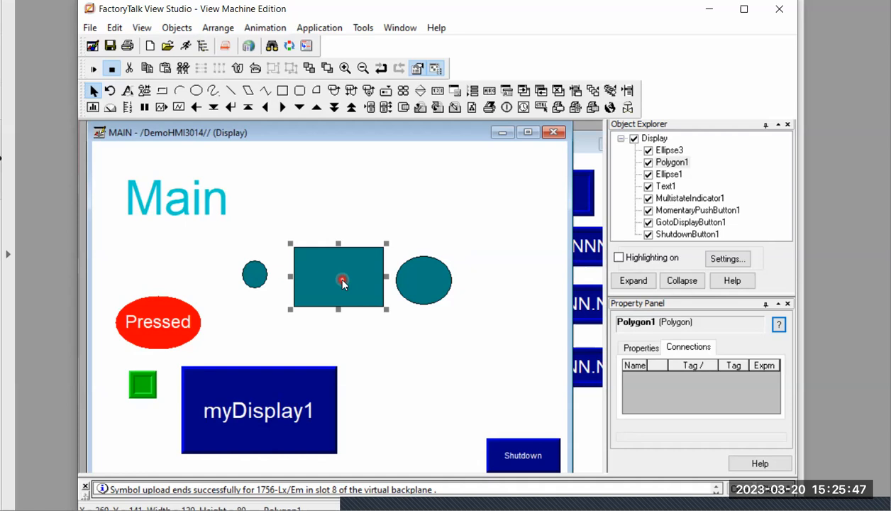
{"action": "left_click", "coordinate": [666, 187]}
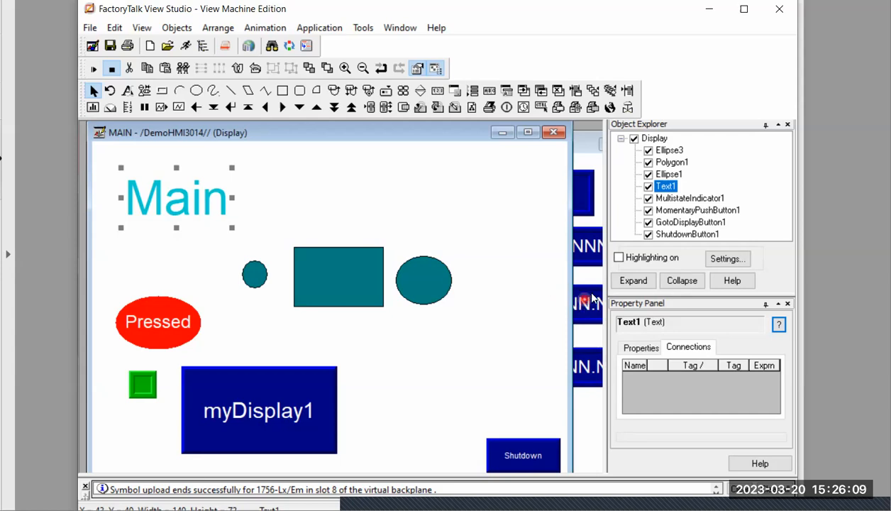
{"action": "left_click", "coordinate": [668, 185]}
{"action": "left_click", "coordinate": [671, 162]}
{"action": "left_click", "coordinate": [669, 173]}
{"action": "left_click", "coordinate": [667, 186]}
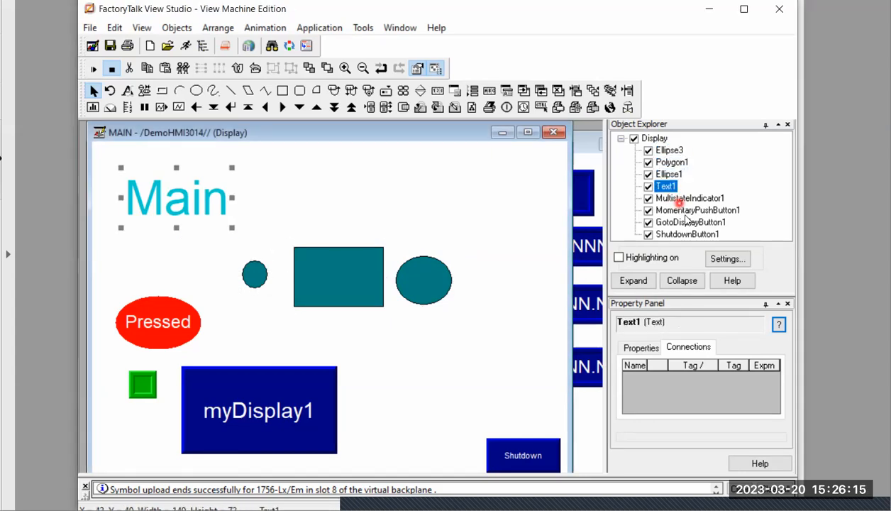
{"action": "left_click", "coordinate": [677, 199]}
{"action": "left_click", "coordinate": [686, 211]}
{"action": "left_click", "coordinate": [675, 222]}
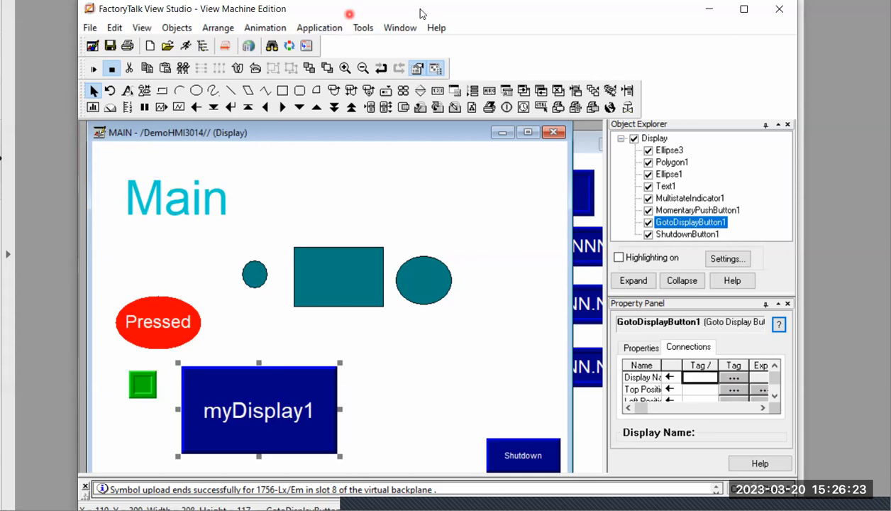
Move the application window up and widen the docked Object Explorer and Property Panel slightly
{"action": "mouse_move", "coordinate": [488, 12]}
{"action": "left_mouse_down"}
{"action": "mouse_move", "coordinate": [490, 23]}
{"action": "mouse_move", "coordinate": [491, 0]}
{"action": "left_mouse_up"}
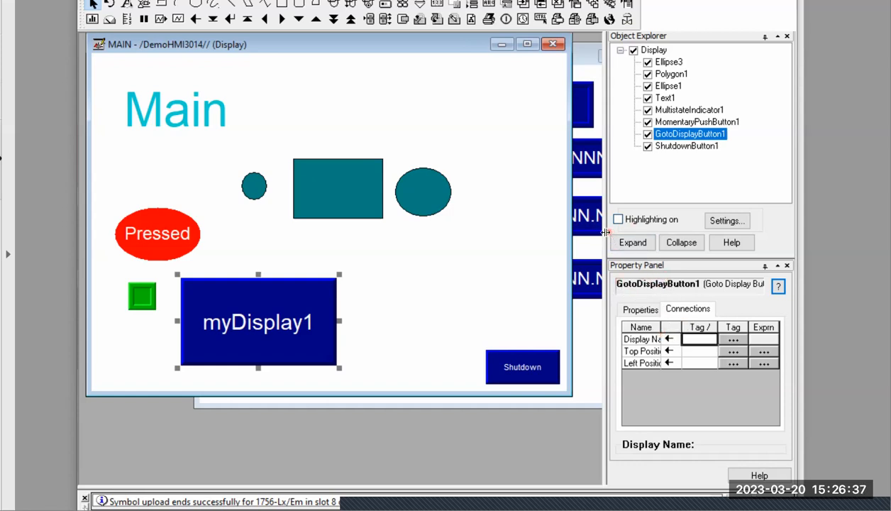
{"action": "left_click_drag", "start_coordinate": [605, 232], "coordinate": [590, 232]}
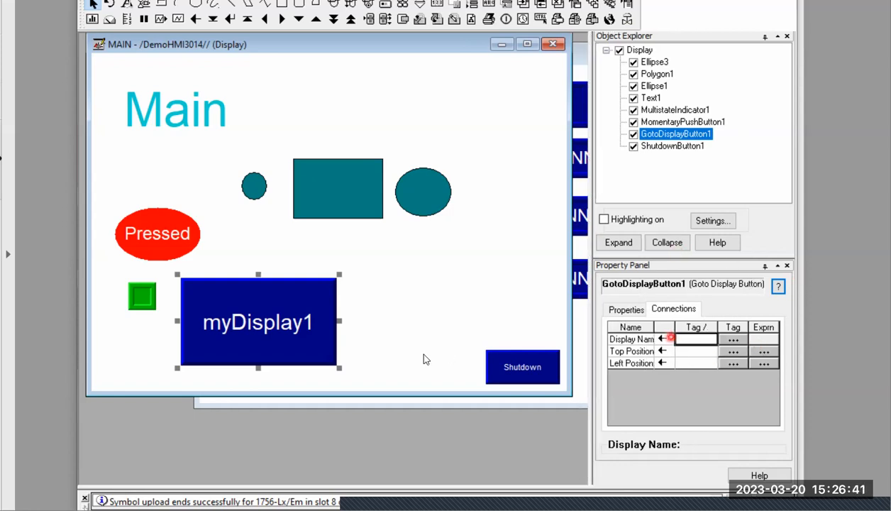
Select the green multistate indicator on the MAIN display and open the Tag Browser for its Indicator connection
{"action": "left_click", "coordinate": [338, 260]}
{"action": "left_click", "coordinate": [138, 299]}
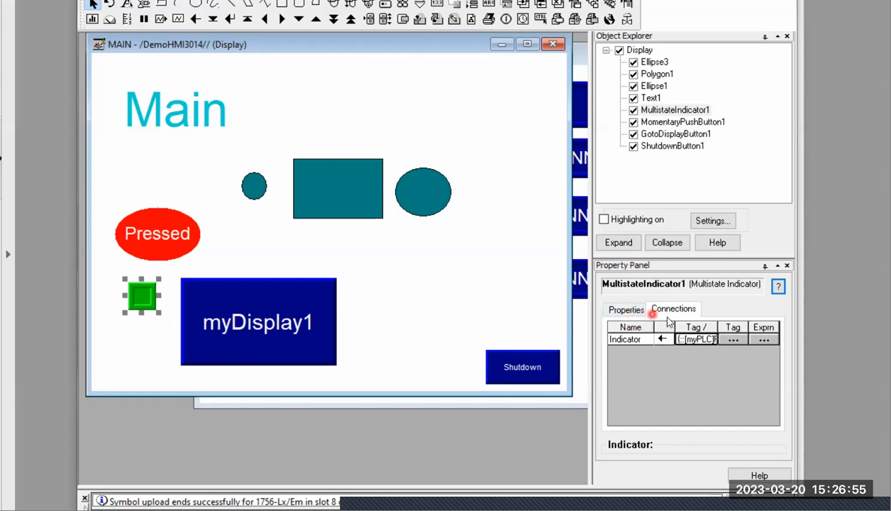
{"action": "left_click", "coordinate": [735, 340]}
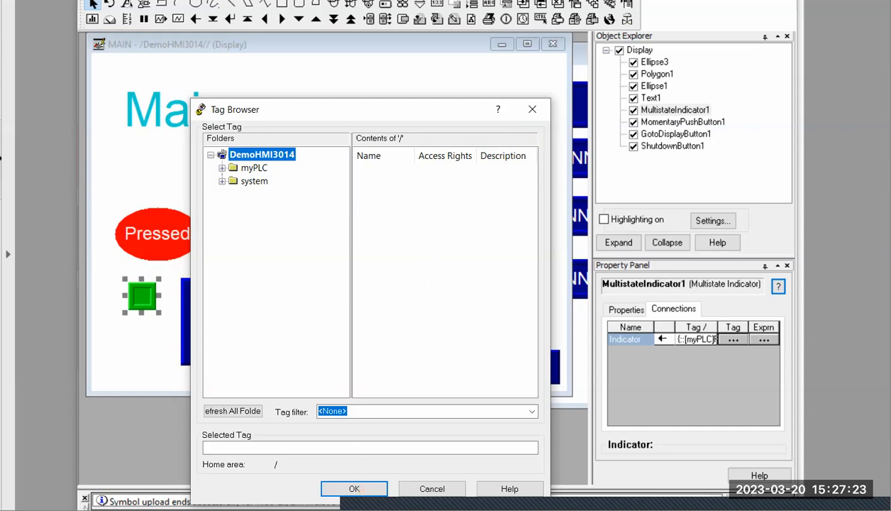
Switch to Logix Designer to view the DemoPLC3014 Controller Organizer, and return to close the Tag Browser without choosing a tag
{"action": "key", "text": "alt+Tab"}
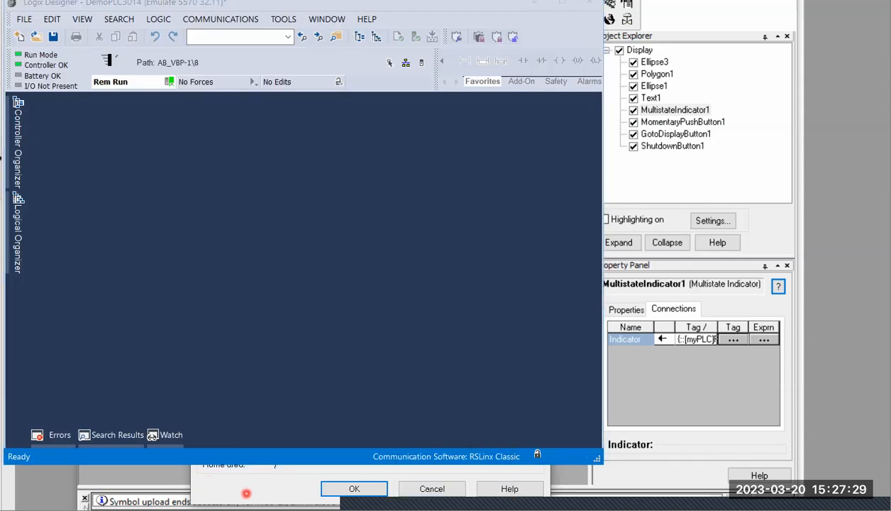
{"action": "left_click", "coordinate": [247, 493]}
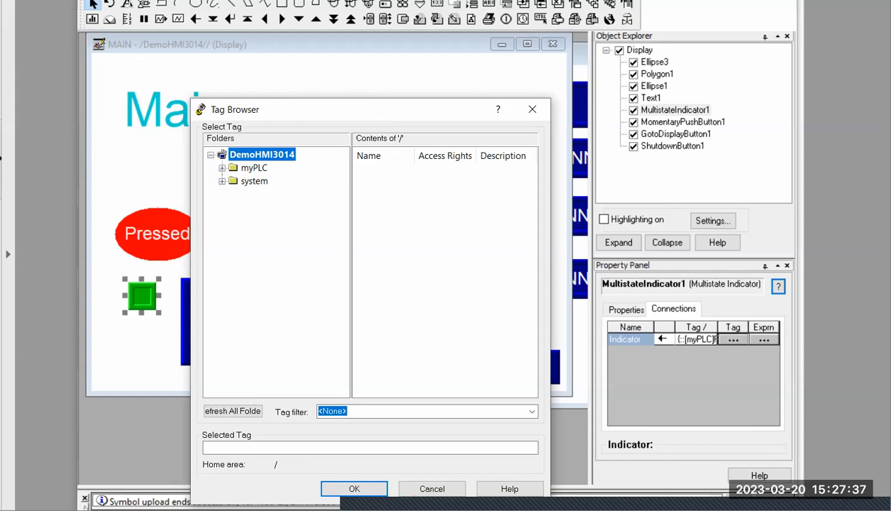
{"action": "key", "text": "alt+Tab"}
{"action": "left_click", "coordinate": [20, 127]}
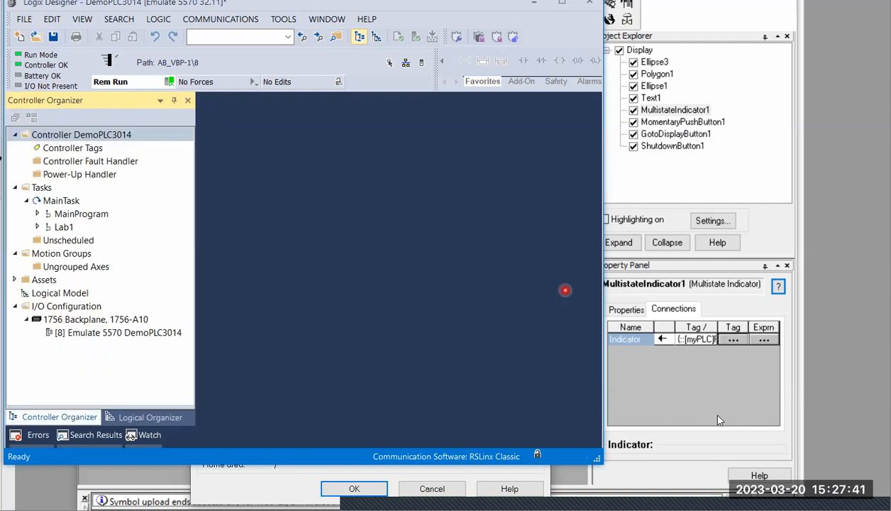
{"action": "left_click", "coordinate": [716, 413]}
{"action": "key", "text": "Escape"}
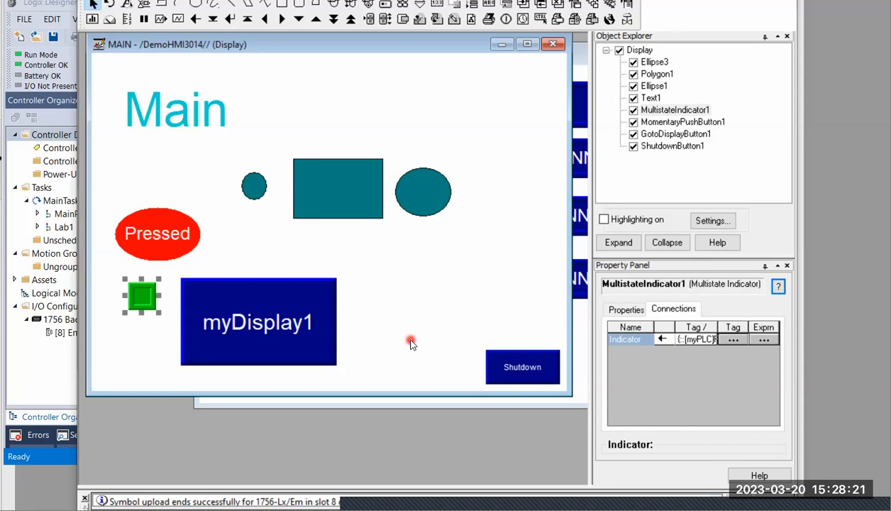
Select the red Pressed button and the myDisplay1 button in turn to examine their connections in the Property Panel
{"action": "left_click", "coordinate": [728, 341]}
{"action": "left_click", "coordinate": [147, 244]}
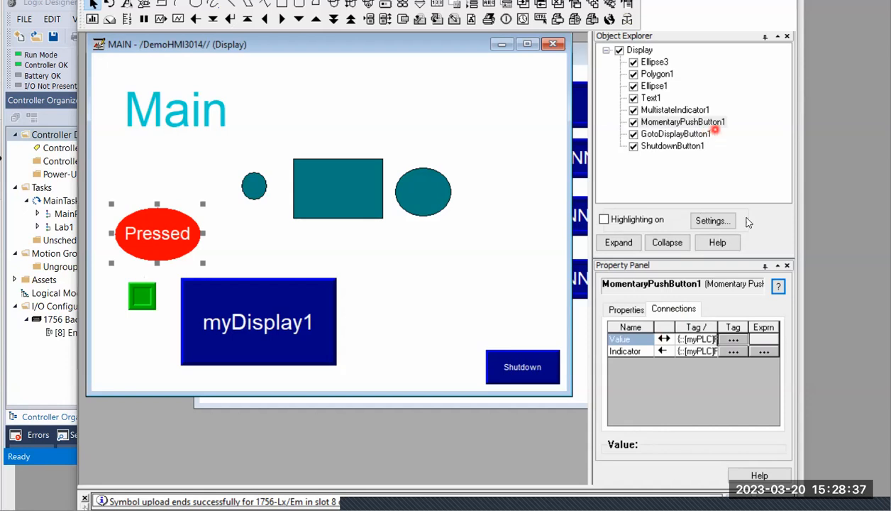
{"action": "left_click", "coordinate": [716, 380]}
{"action": "left_click", "coordinate": [233, 323]}
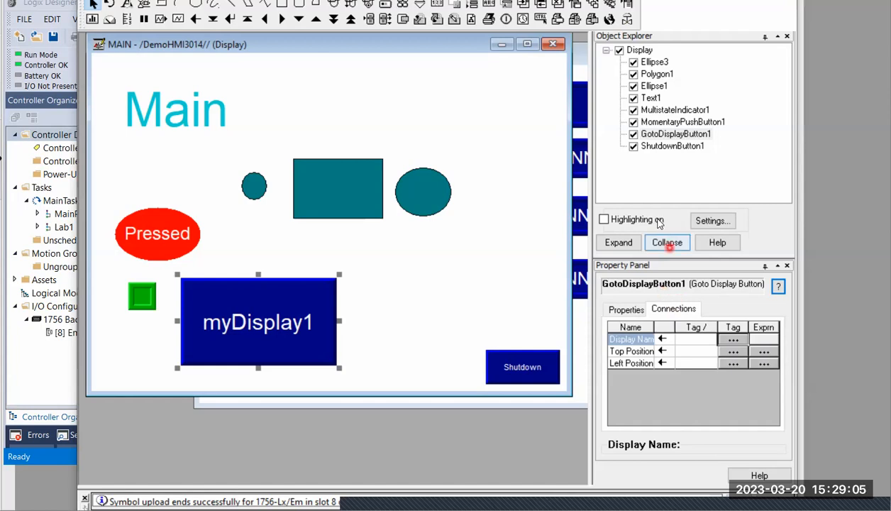
Switch to the lecture slides and mark Properties Panel, Object Explorer, Copy/Paste objects and Animation apply button in the Configure graphic objects list
{"action": "left_click", "coordinate": [310, 508]}
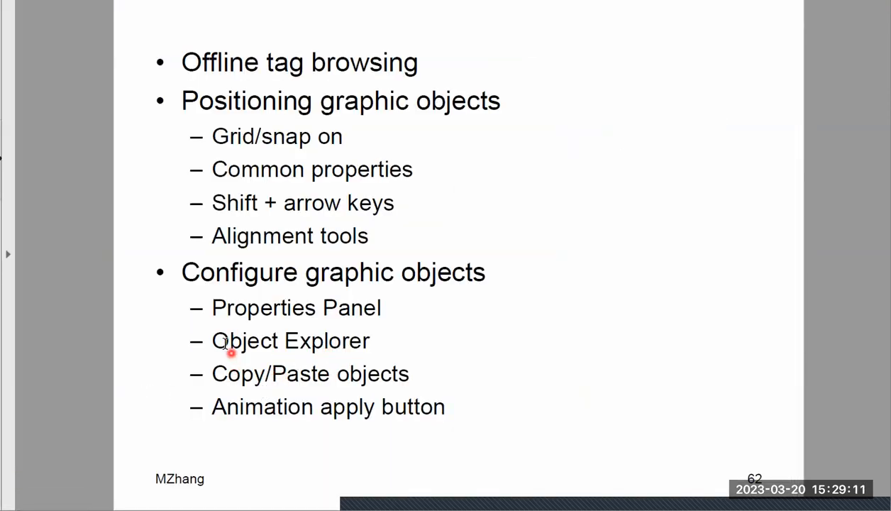
{"action": "left_click_drag", "start_coordinate": [366, 342], "coordinate": [232, 301]}
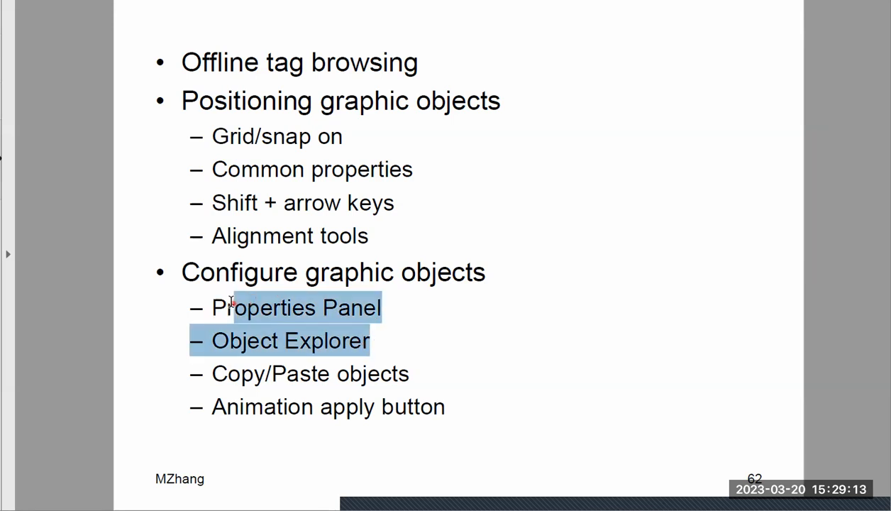
{"action": "left_click", "coordinate": [447, 339]}
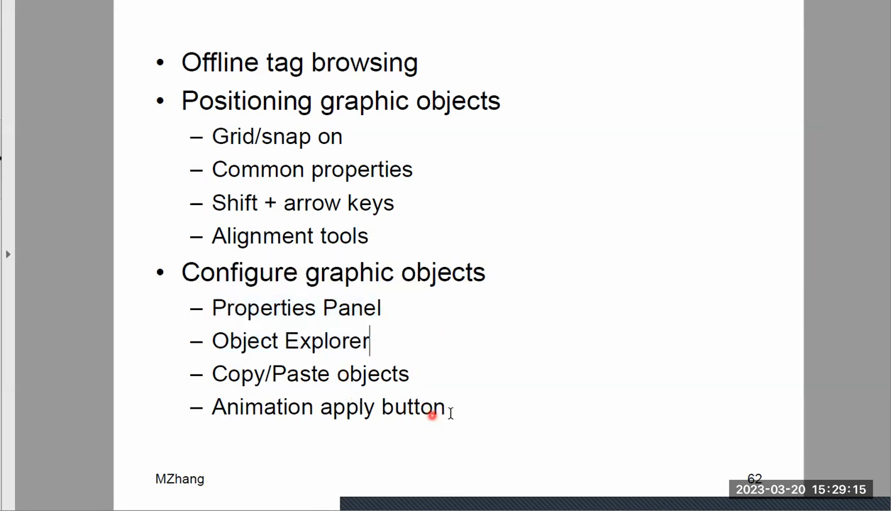
{"action": "left_click_drag", "start_coordinate": [450, 411], "coordinate": [248, 377]}
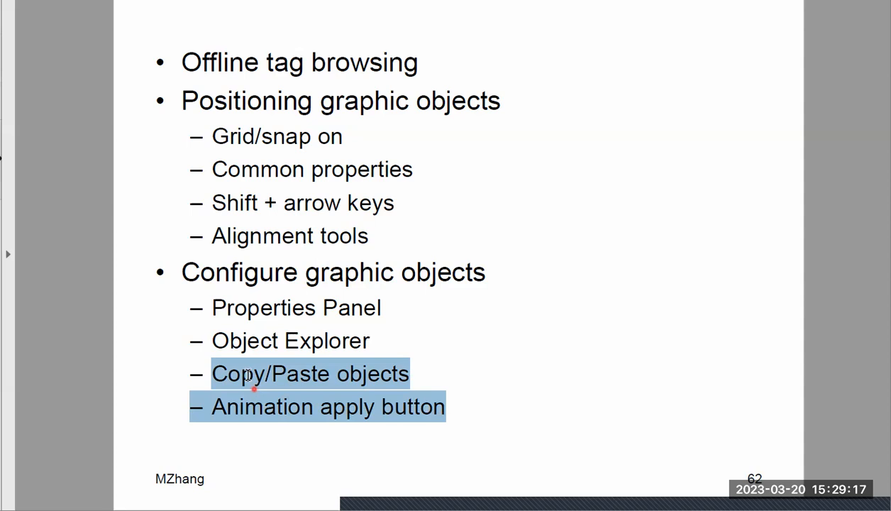
{"action": "left_click", "coordinate": [322, 394]}
{"action": "left_click_drag", "start_coordinate": [224, 406], "coordinate": [249, 409]}
{"action": "left_click_drag", "start_coordinate": [393, 405], "coordinate": [398, 406]}
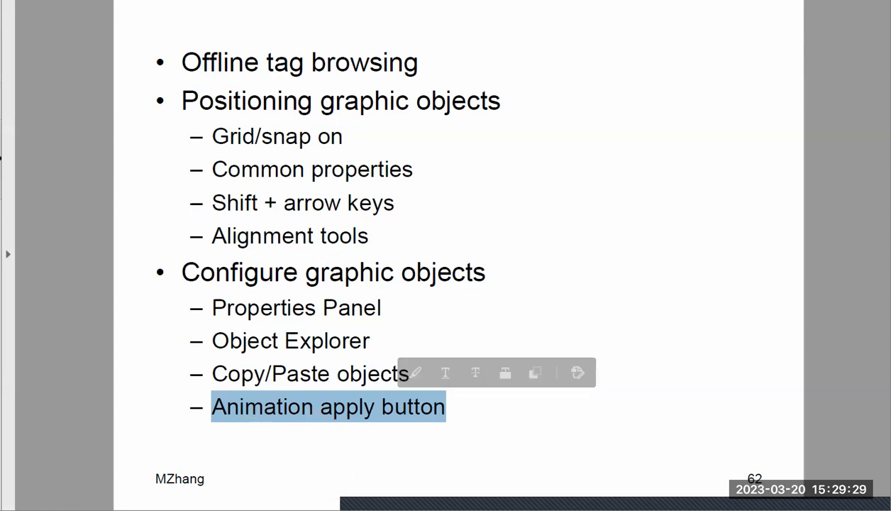
Return to FactoryTalk View Studio, open the small teal circle's Horizontal Position animation, and place the dialog below the three shapes
{"action": "left_click", "coordinate": [419, 505]}
{"action": "left_click", "coordinate": [250, 260]}
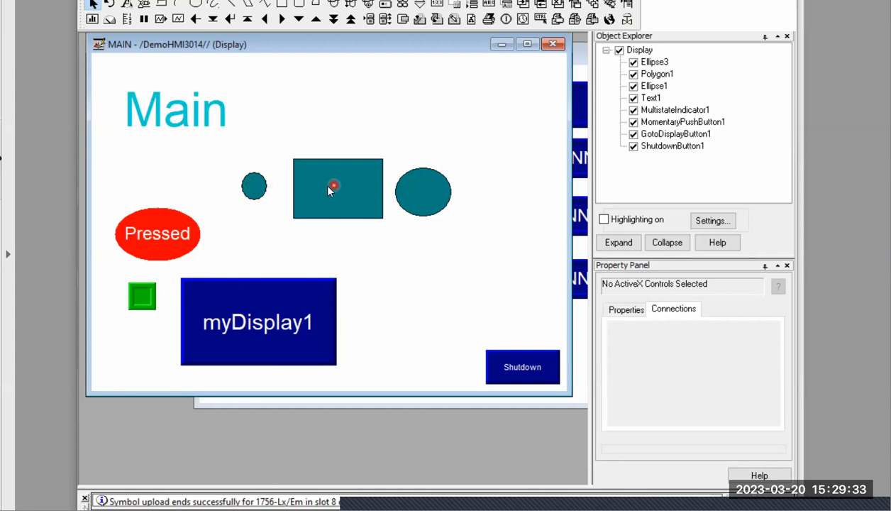
{"action": "right_click", "coordinate": [249, 191]}
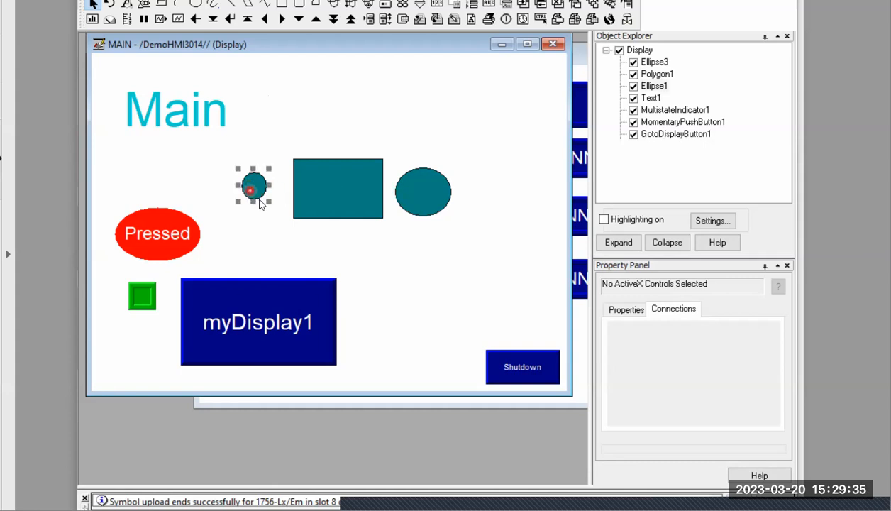
{"action": "mouse_move", "coordinate": [333, 209]}
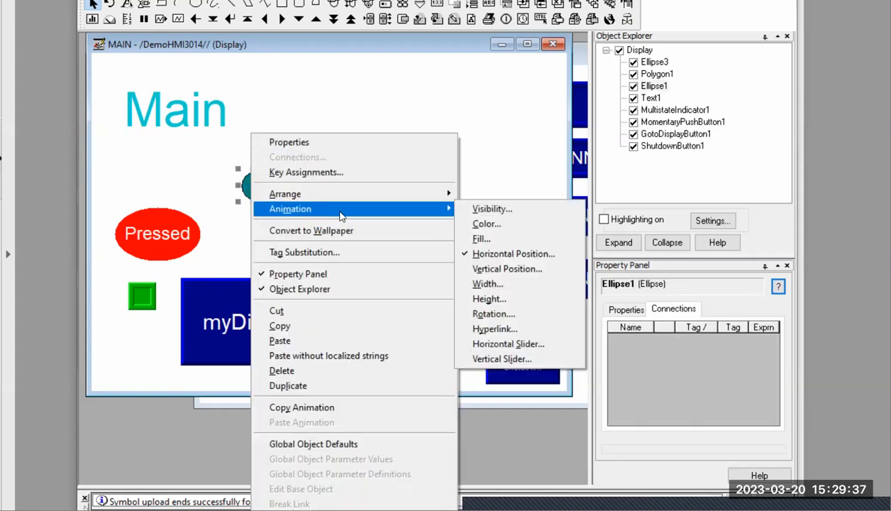
{"action": "left_click", "coordinate": [495, 254]}
{"action": "left_click_drag", "start_coordinate": [582, 246], "coordinate": [311, 242]}
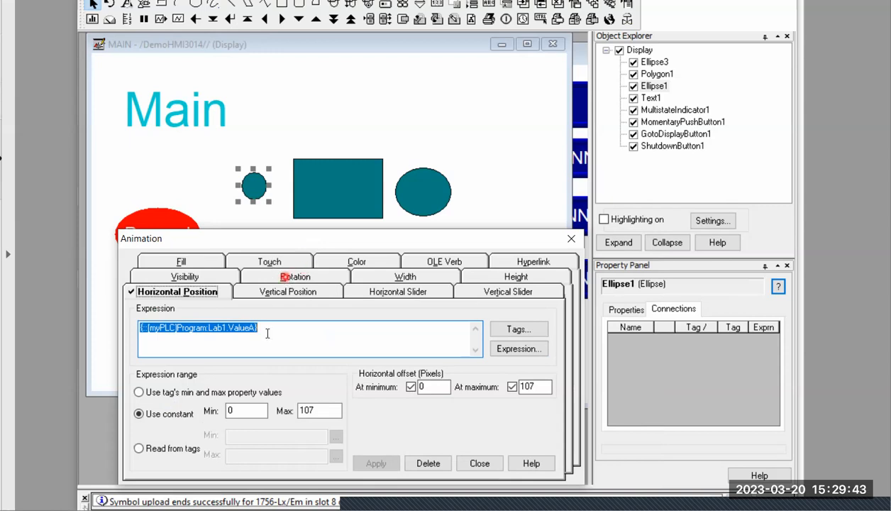
{"action": "left_click", "coordinate": [442, 459]}
{"action": "left_click_drag", "start_coordinate": [339, 245], "coordinate": [314, 239]}
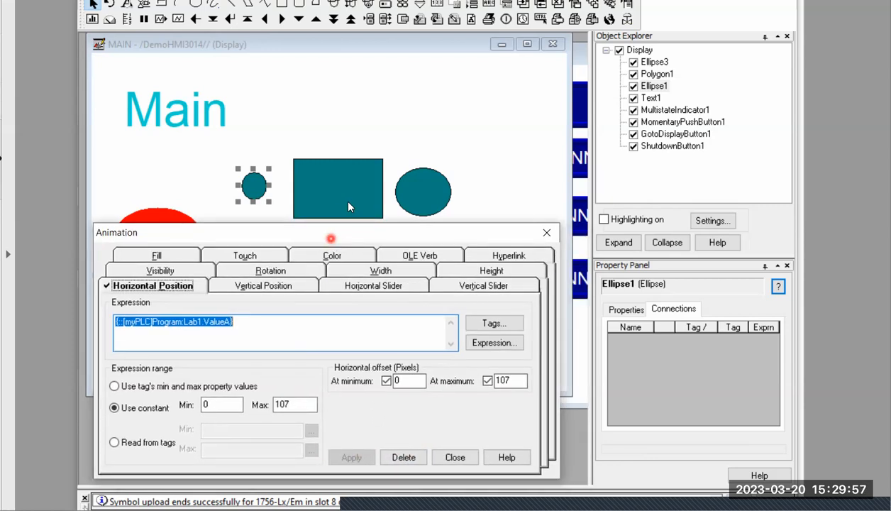
Keep the Animation dialog open and select the rectangle, small circle and large circle in turn to compare their Horizontal Position settings
{"action": "left_click", "coordinate": [331, 186]}
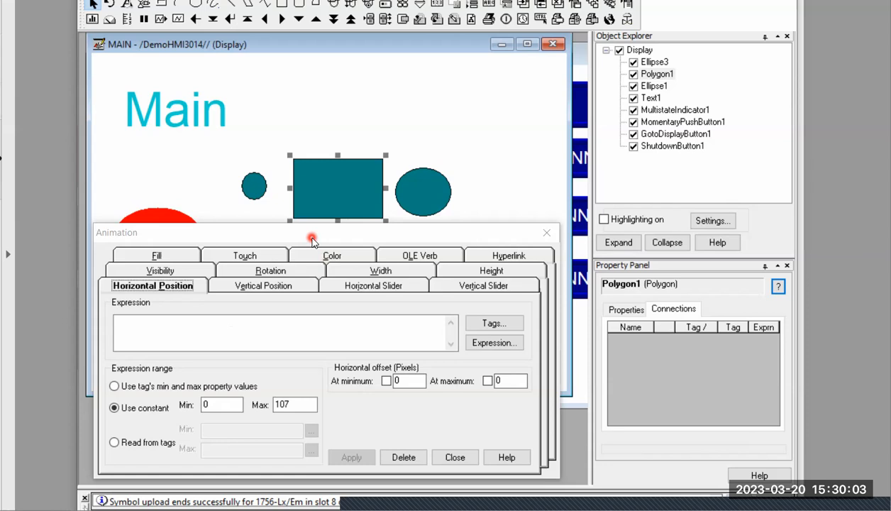
{"action": "left_click", "coordinate": [254, 189]}
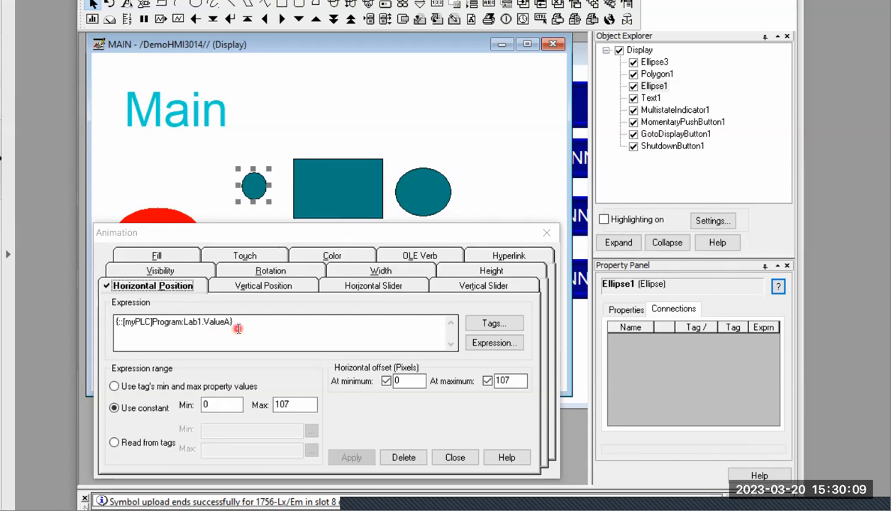
{"action": "left_click", "coordinate": [356, 196]}
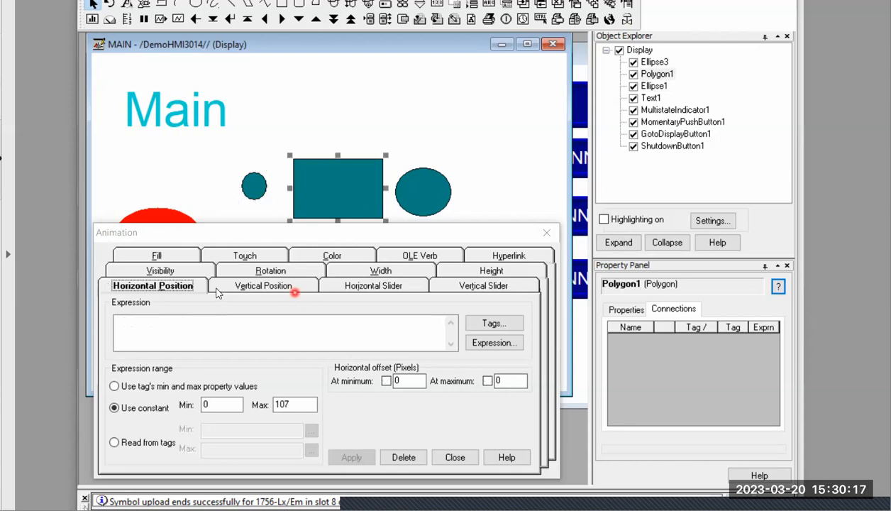
{"action": "left_click", "coordinate": [422, 191]}
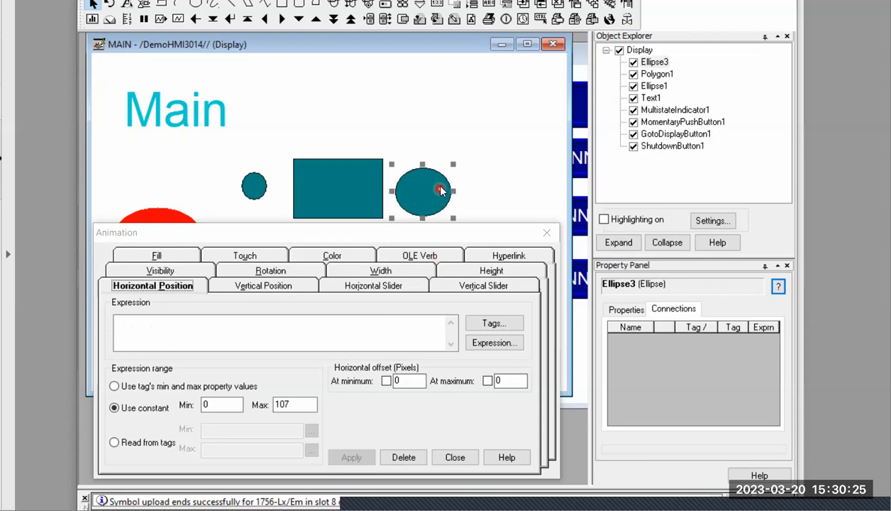
{"action": "left_click", "coordinate": [342, 233]}
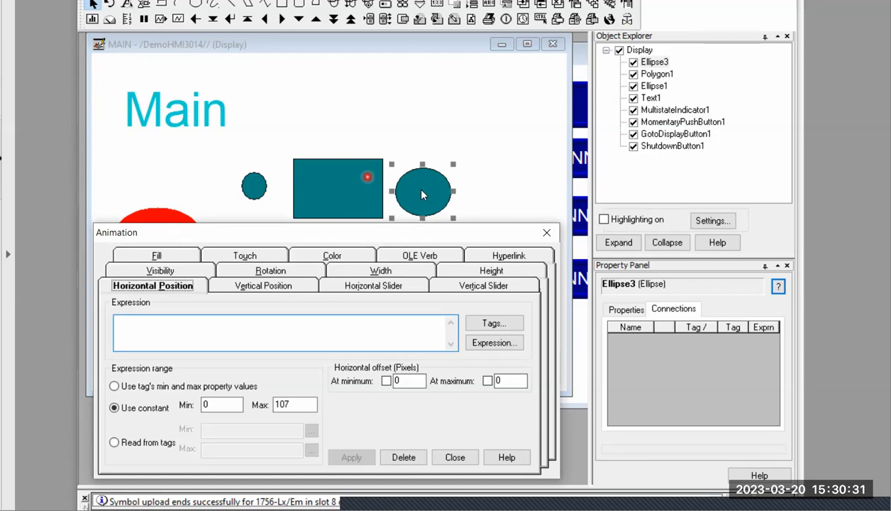
{"action": "left_click", "coordinate": [362, 189]}
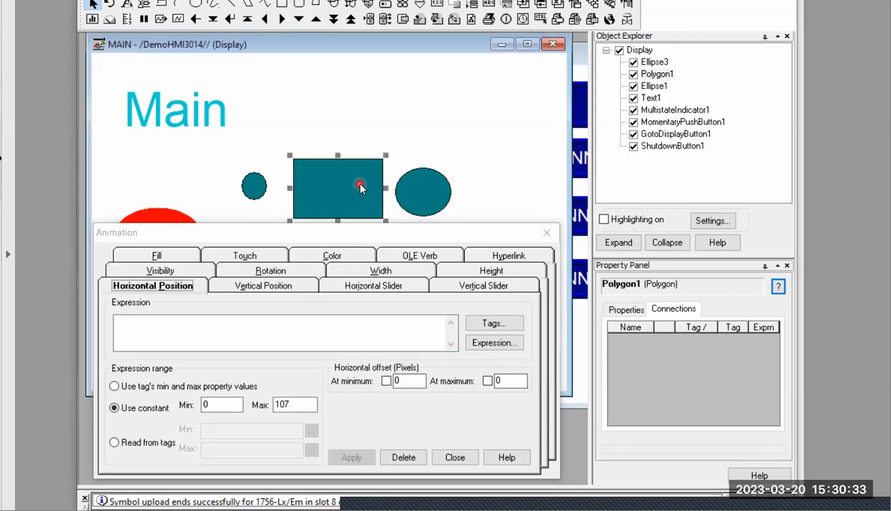
{"action": "left_click", "coordinate": [325, 327]}
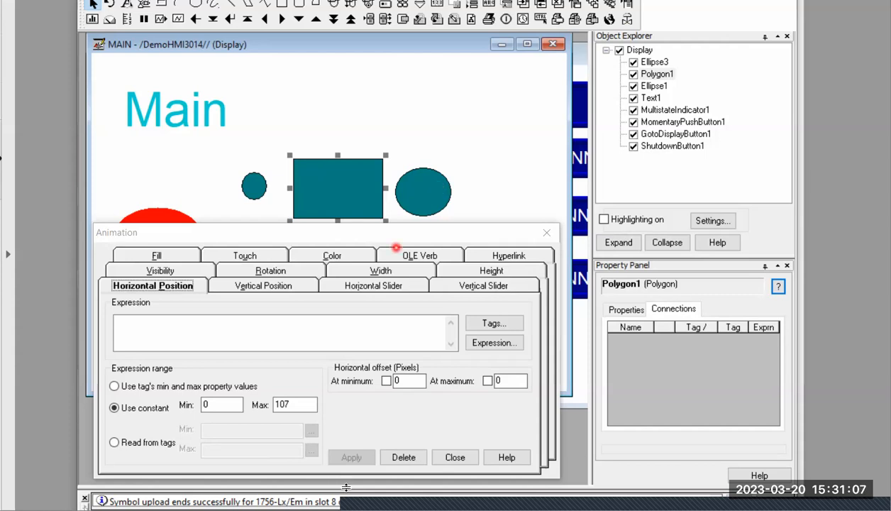
Switch to the lecture slides and mark the Copy/Paste objects topic
{"action": "left_click", "coordinate": [332, 508]}
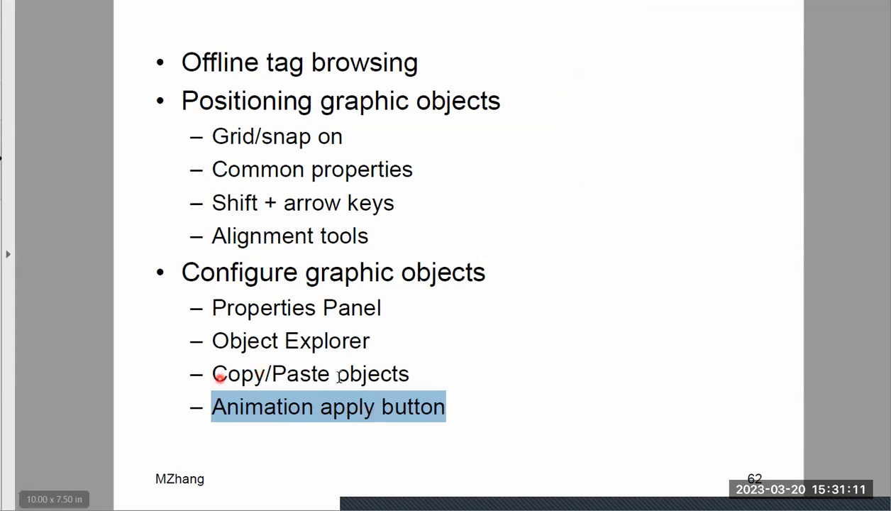
{"action": "left_click_drag", "start_coordinate": [213, 374], "coordinate": [409, 376]}
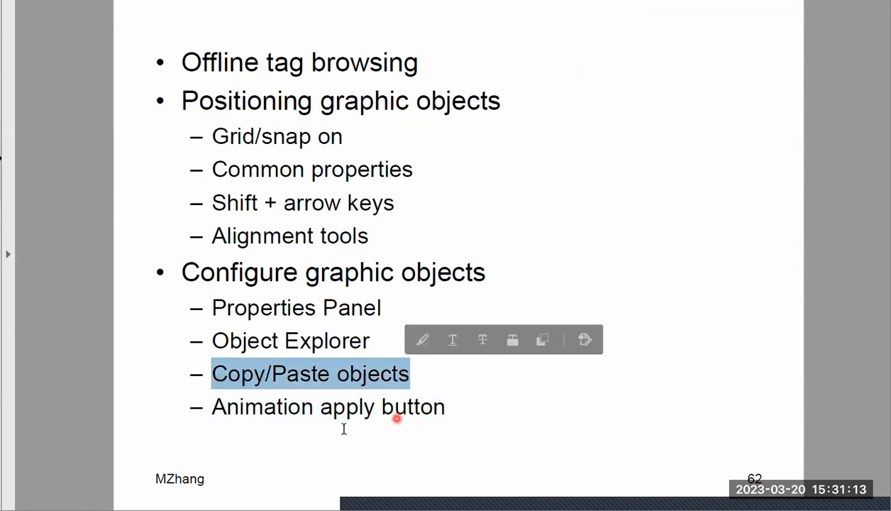
{"action": "left_click", "coordinate": [240, 462]}
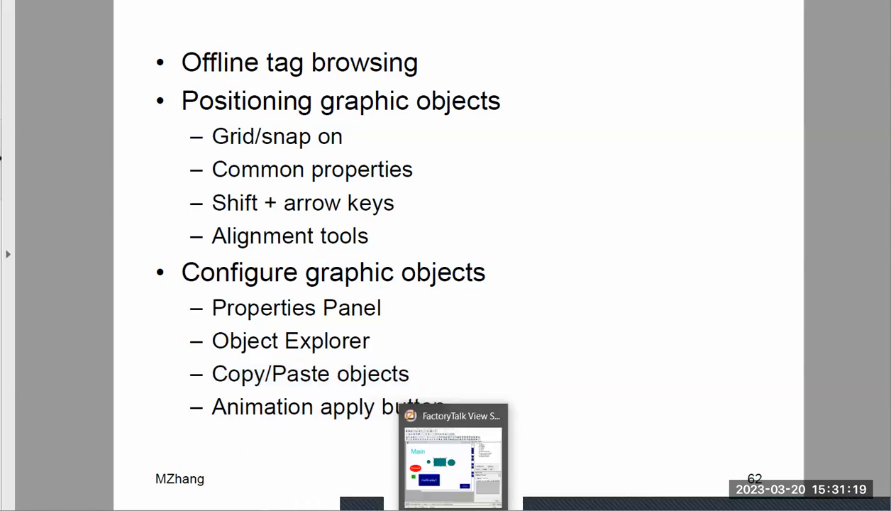
Return to FactoryTalk View Studio, close the Animation dialog, and delete the two teal circles and the rectangle from the MAIN display
{"action": "left_click", "coordinate": [445, 385]}
{"action": "left_click", "coordinate": [547, 232]}
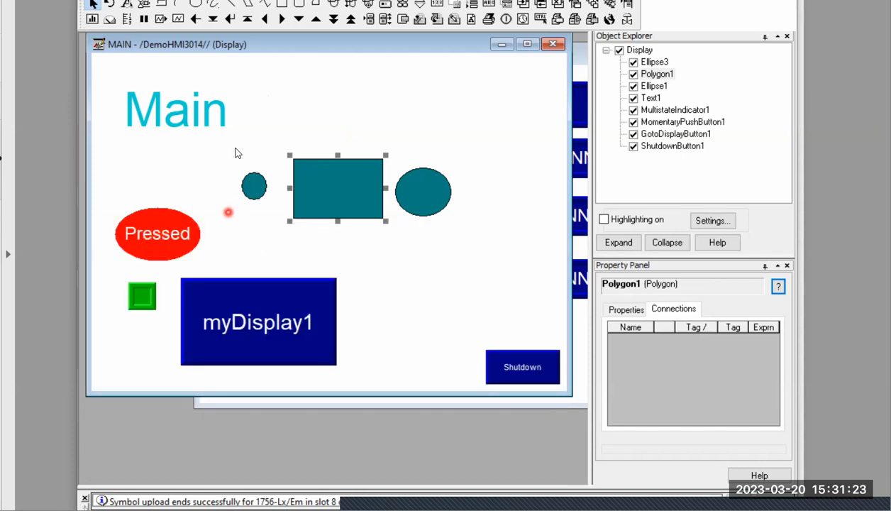
{"action": "left_click_drag", "start_coordinate": [236, 140], "coordinate": [478, 239]}
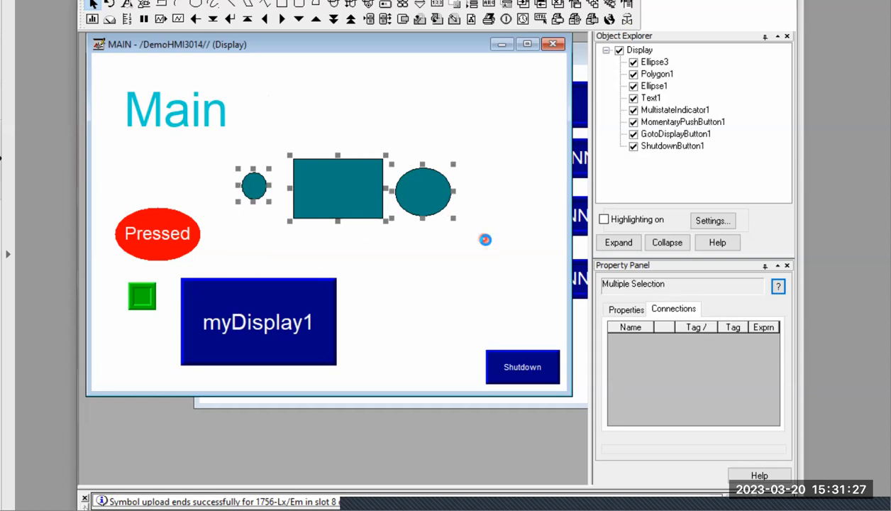
{"action": "key", "text": "Delete"}
Move the red Pressed button above the myDisplay1 button and place the green indicator directly above the Pressed button
{"action": "left_click_drag", "start_coordinate": [171, 224], "coordinate": [263, 223]}
{"action": "left_click_drag", "start_coordinate": [175, 239], "coordinate": [274, 152]}
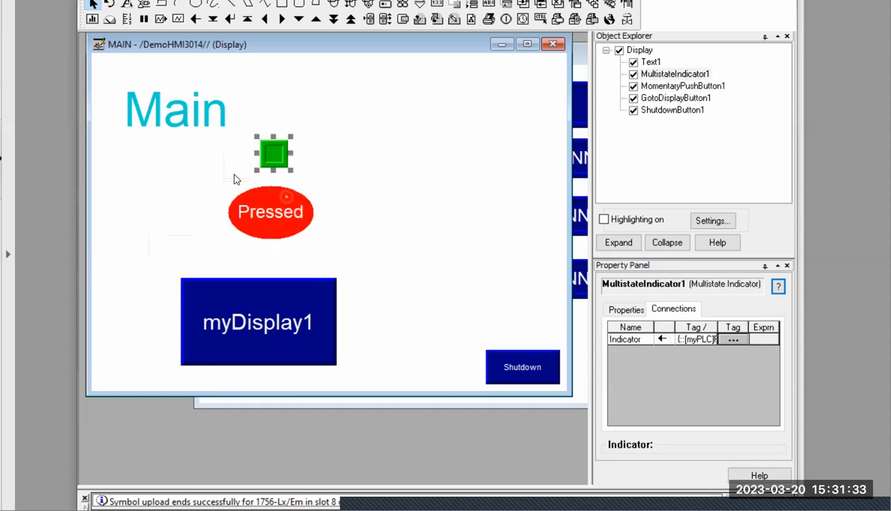
{"action": "left_click", "coordinate": [302, 255]}
{"action": "left_click_drag", "start_coordinate": [277, 153], "coordinate": [275, 162]}
{"action": "left_click", "coordinate": [166, 203]}
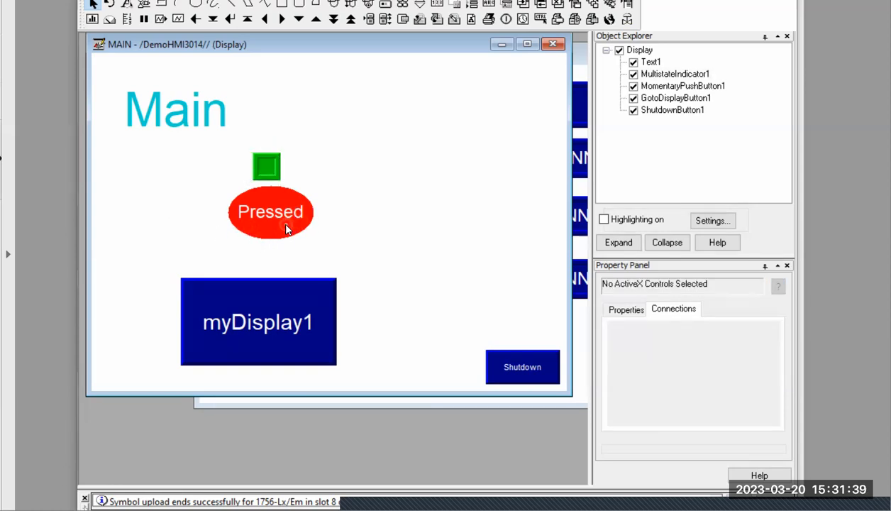
Duplicate the green indicator and Pressed button together, and place the copies beside the originals at the same height
{"action": "left_click_drag", "start_coordinate": [204, 139], "coordinate": [325, 254]}
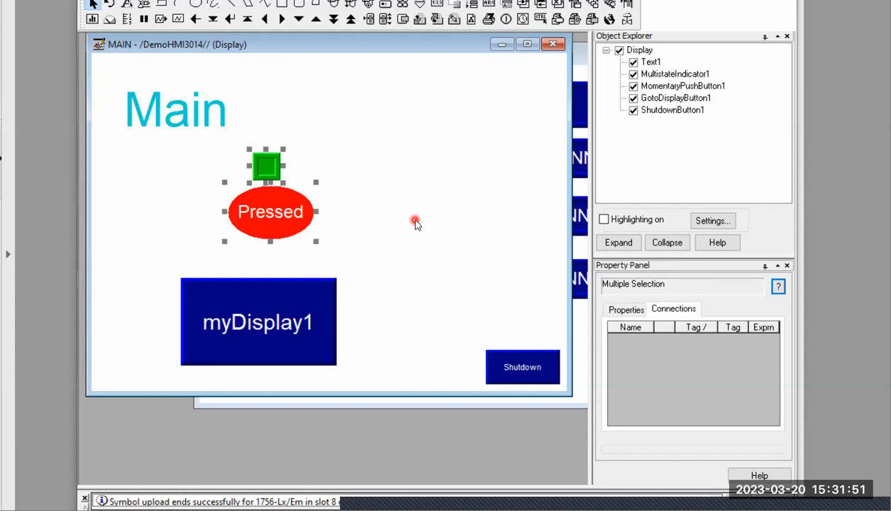
{"action": "key", "text": "ctrl+d"}
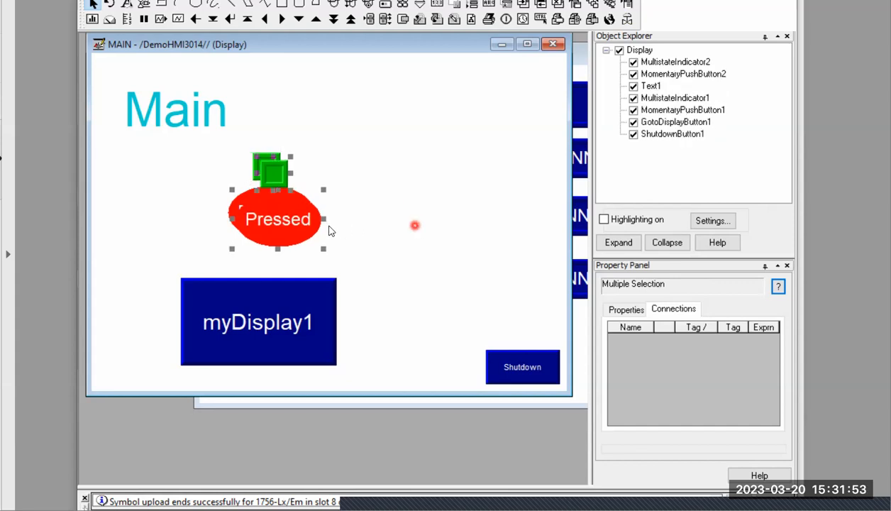
{"action": "left_click_drag", "start_coordinate": [317, 235], "coordinate": [413, 224]}
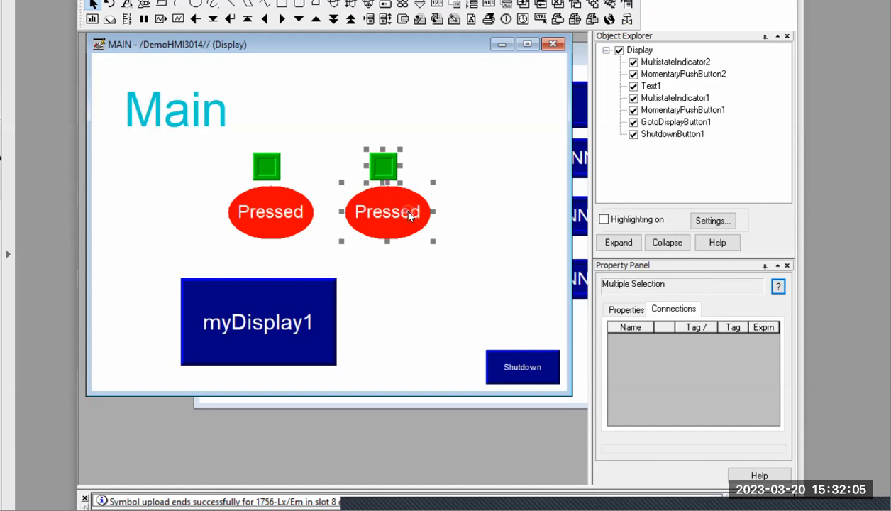
Select only the duplicated Pressed button and examine its Value and Indicator connections in the Property Panel
{"action": "left_click", "coordinate": [454, 145]}
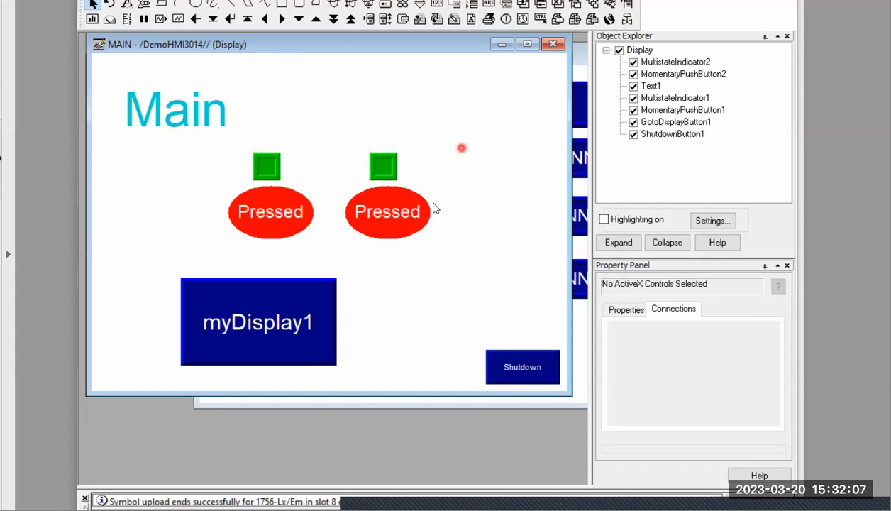
{"action": "left_click", "coordinate": [393, 217]}
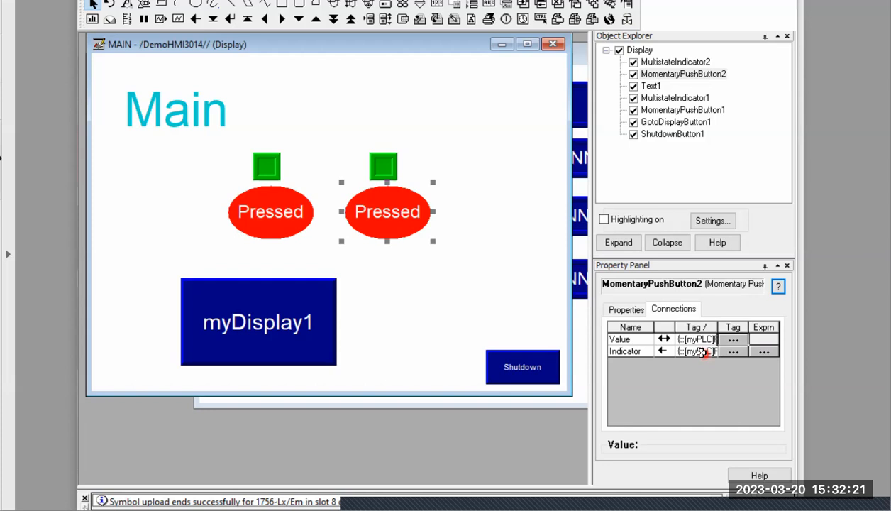
{"action": "left_click", "coordinate": [372, 334]}
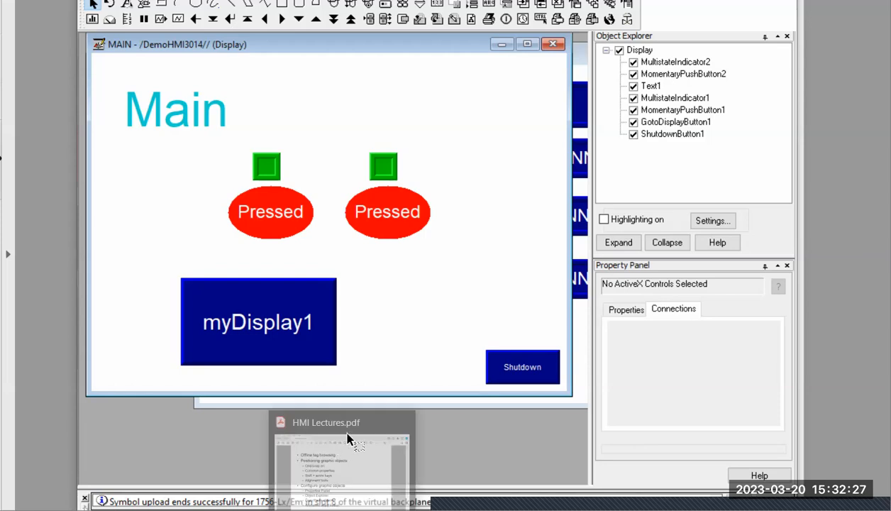
Switch to HMI Lectures.pdf, go to slide 63, and mark the Add images to your application heading
{"action": "left_click", "coordinate": [344, 427]}
{"action": "left_click", "coordinate": [349, 439]}
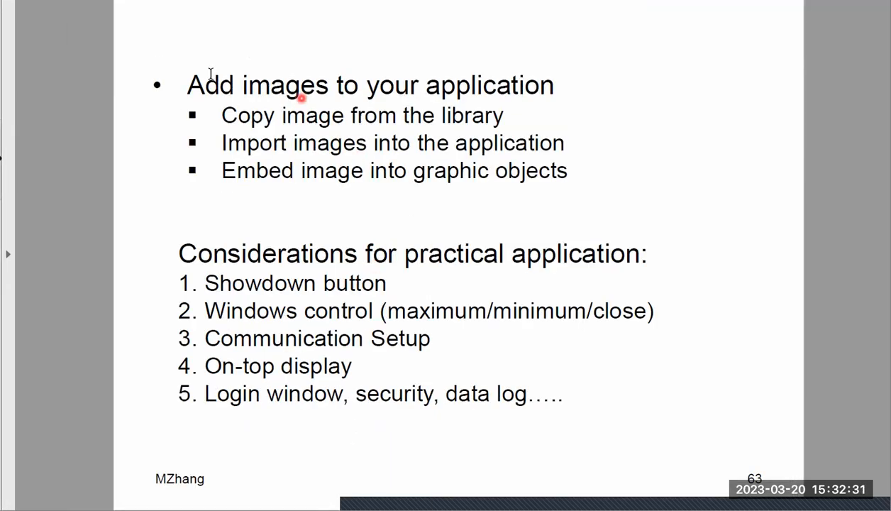
{"action": "left_click_drag", "start_coordinate": [187, 85], "coordinate": [473, 66]}
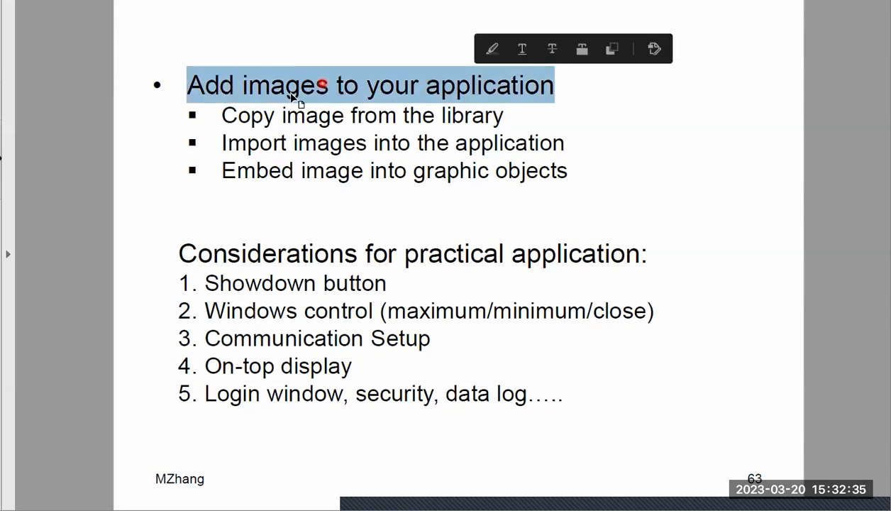
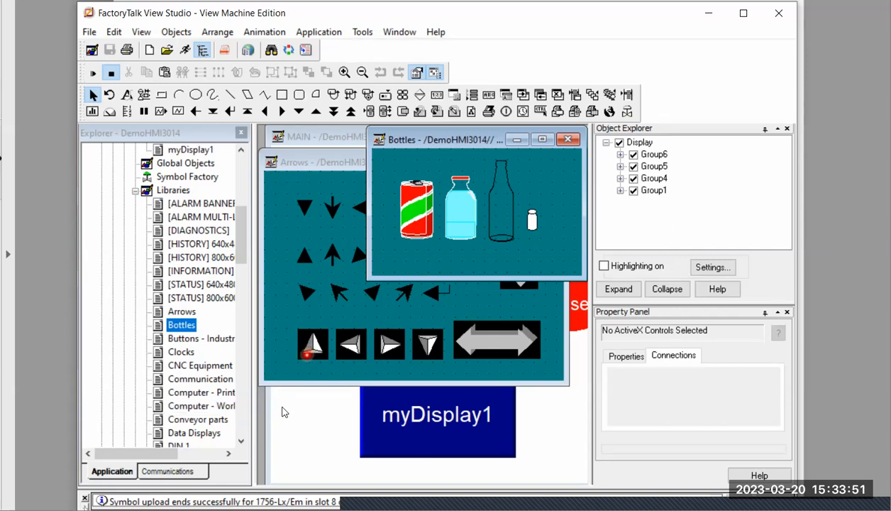
Locate the Images folder and its existing entries in the DemoHMI3014 application tree
{"action": "scroll", "coordinate": [186, 346], "scroll_direction": "down", "scroll_amount": 3}
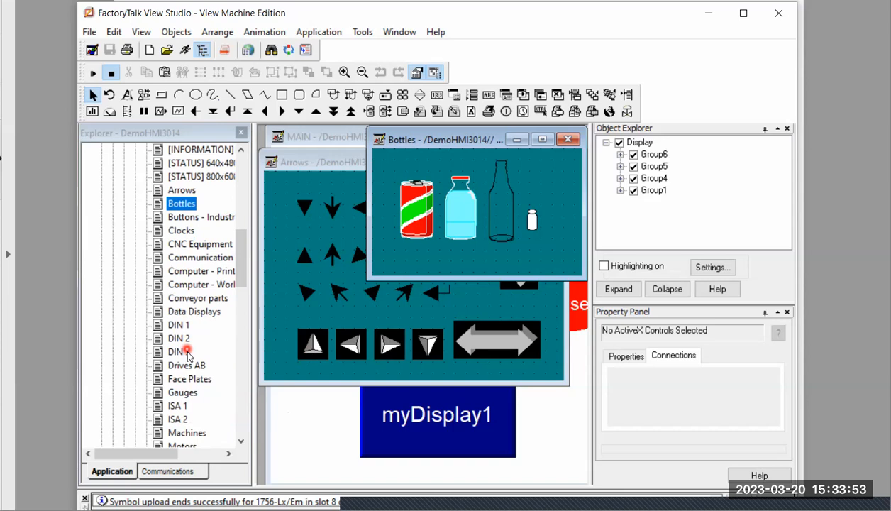
{"action": "scroll", "coordinate": [186, 352], "scroll_direction": "down", "scroll_amount": 15}
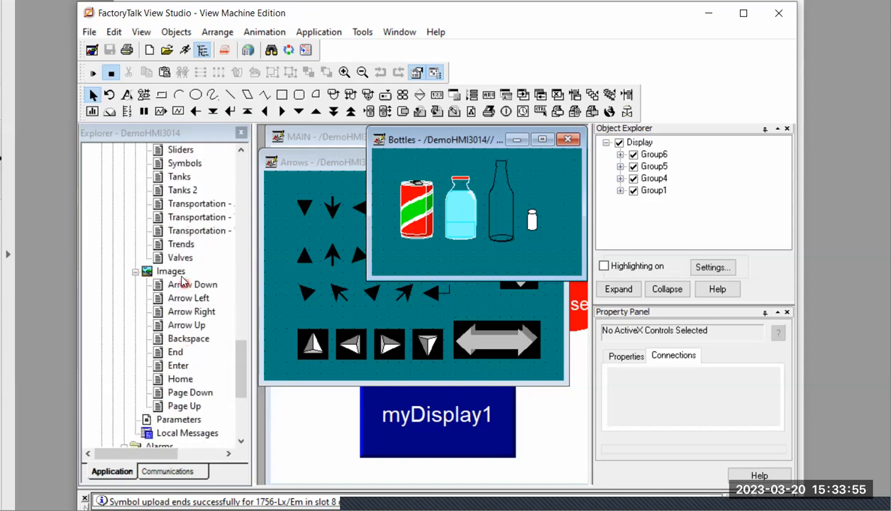
{"action": "left_click", "coordinate": [171, 272]}
{"action": "left_click", "coordinate": [189, 279]}
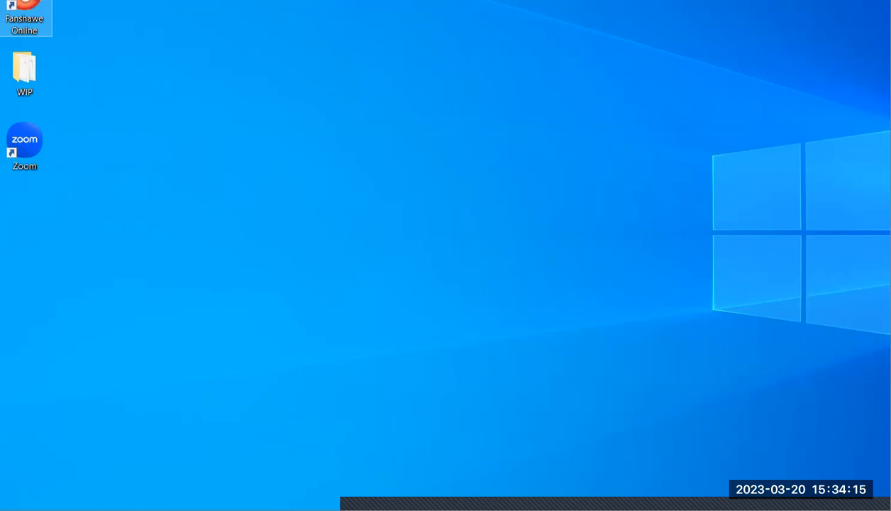
Open Snipping Tool and capture a rectangular snip of the WIP and Zoom desktop icons
{"action": "key", "text": "super+s"}
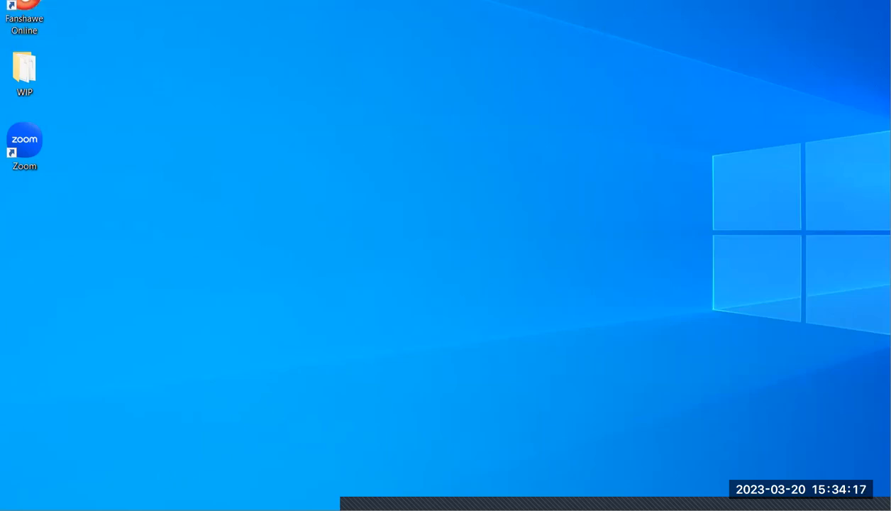
{"action": "type", "text": "sni"}
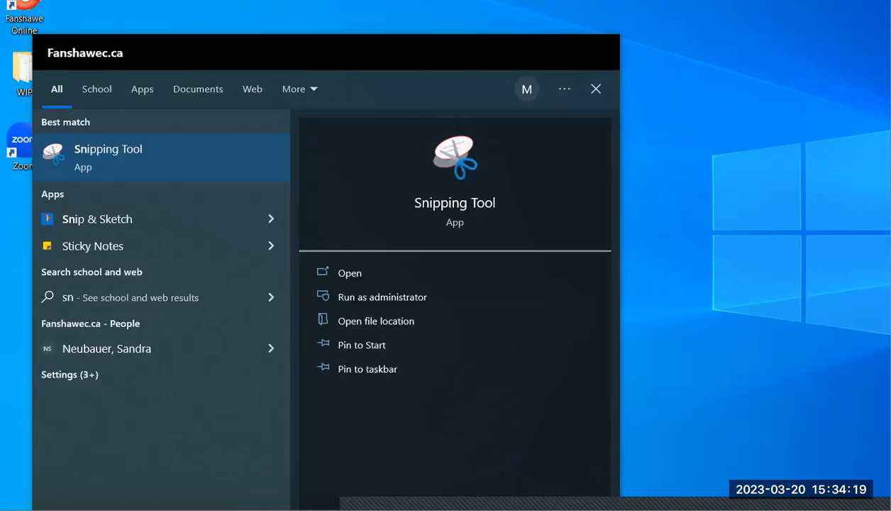
{"action": "key", "text": "Return"}
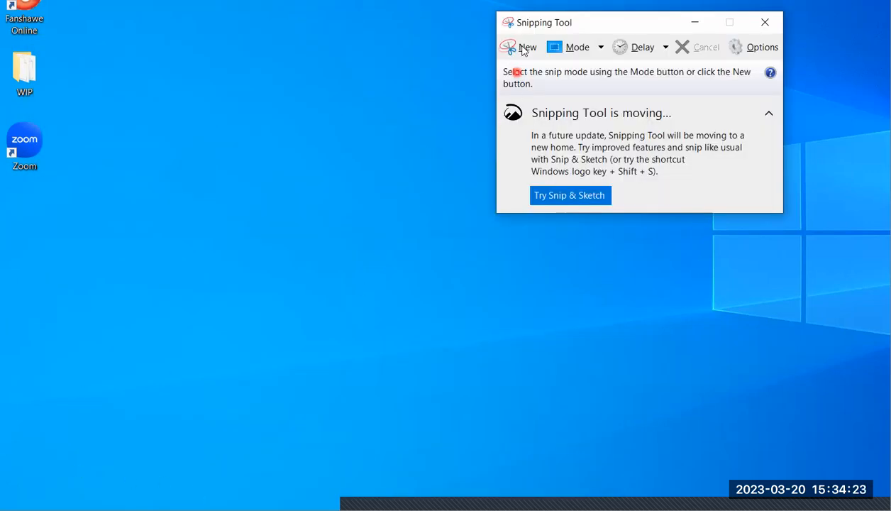
{"action": "left_click", "coordinate": [523, 56]}
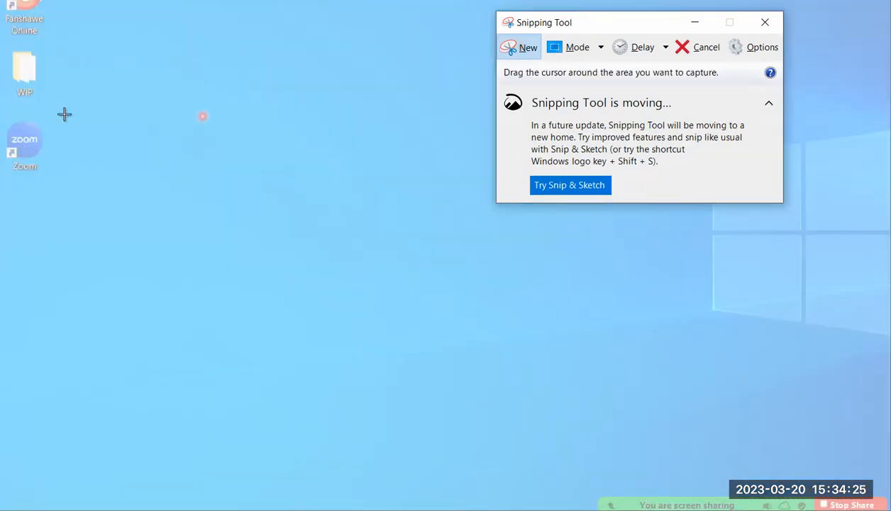
{"action": "mouse_move", "coordinate": [60, 39]}
{"action": "left_mouse_down"}
{"action": "mouse_move", "coordinate": [65, 113]}
{"action": "mouse_move", "coordinate": [1, 179]}
{"action": "left_mouse_up"}
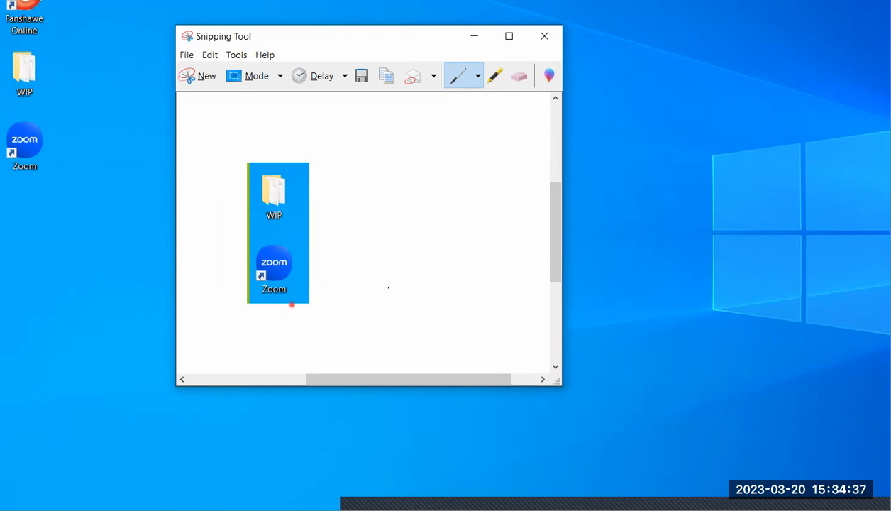
Save the snip to the Desktop as a PNG file named Capture, and close Snipping Tool
{"action": "left_click", "coordinate": [364, 82]}
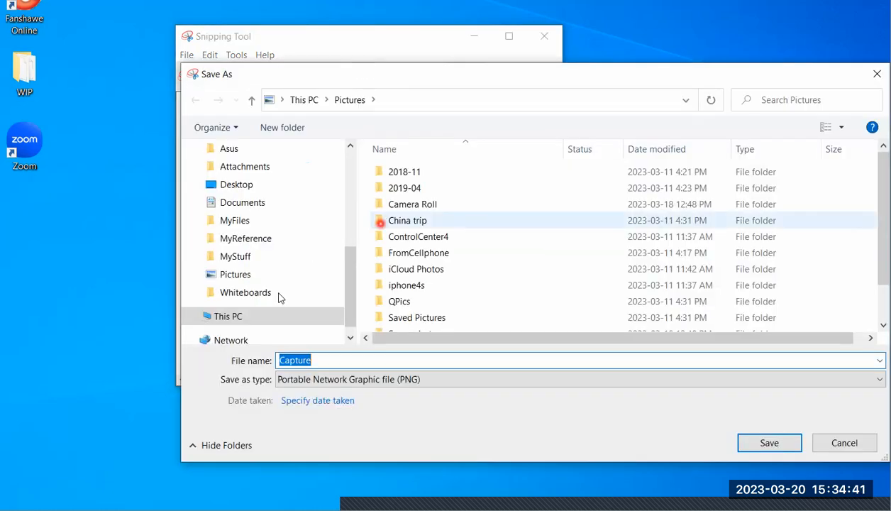
{"action": "left_click", "coordinate": [241, 186]}
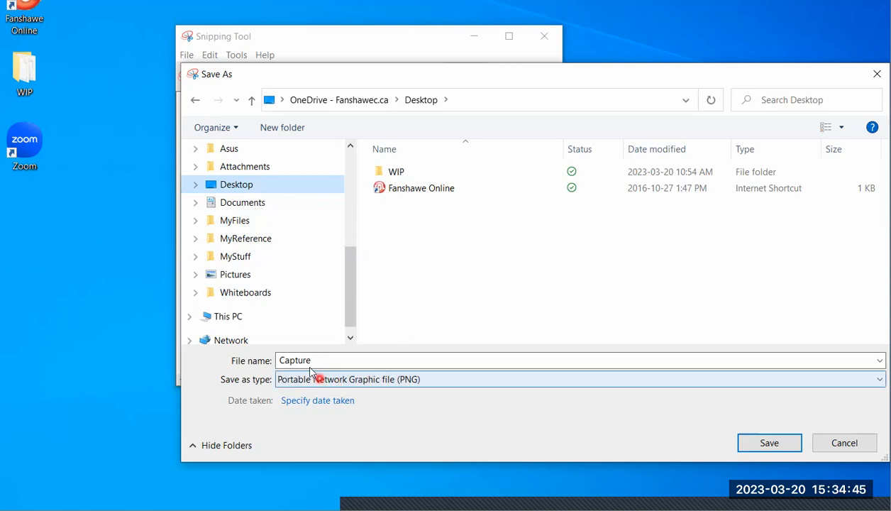
{"action": "left_click", "coordinate": [772, 446]}
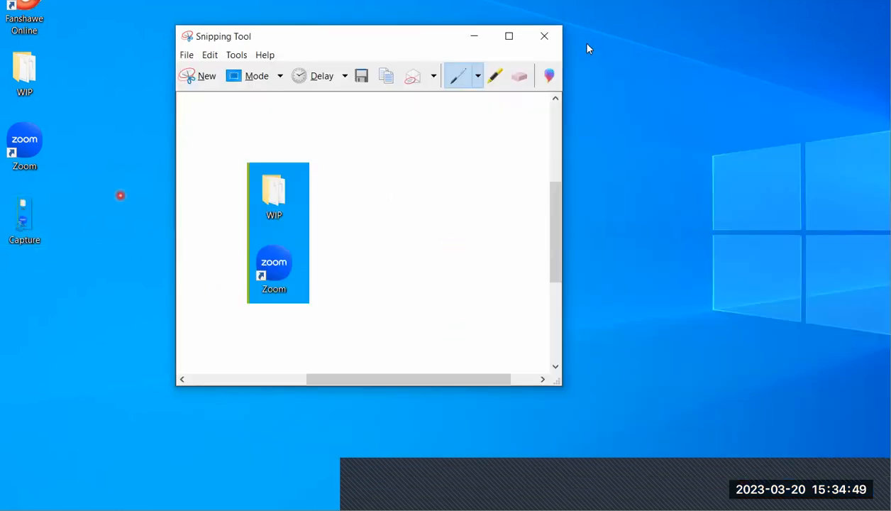
{"action": "left_click", "coordinate": [553, 36]}
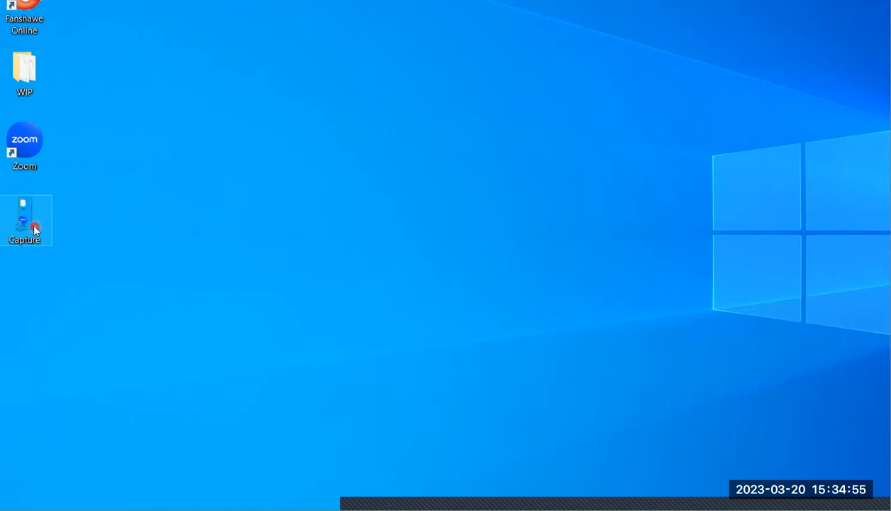
View the saved Capture image from the desktop and close the viewer
{"action": "double_click", "coordinate": [38, 226]}
{"action": "left_click", "coordinate": [399, 242]}
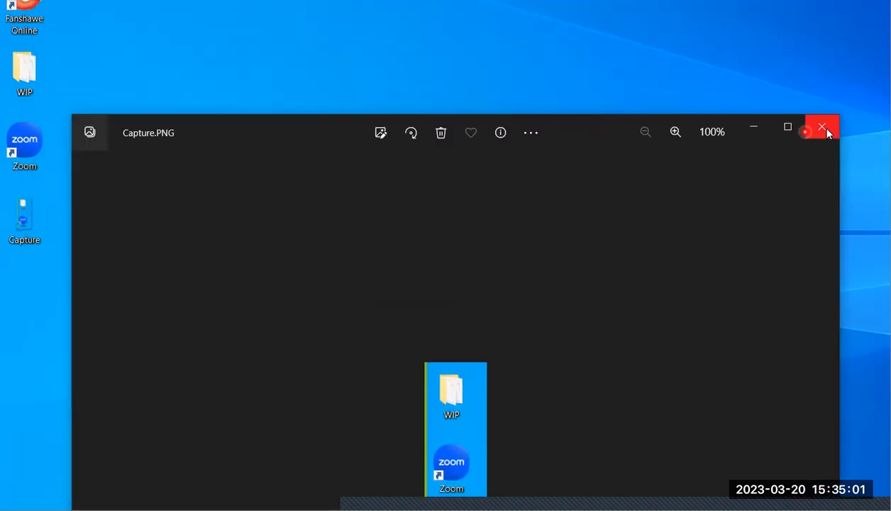
{"action": "left_click", "coordinate": [825, 129]}
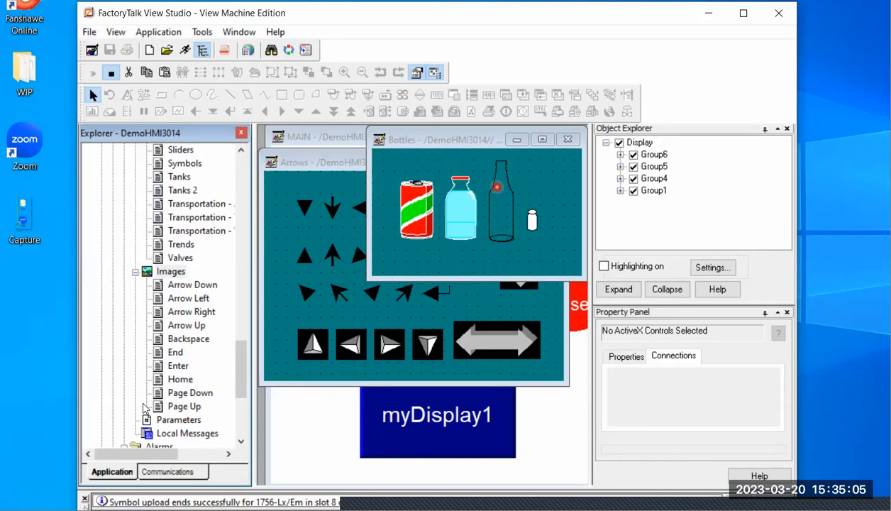
In FactoryTalk View Studio, add the PNG image Capture from the Desktop to the application's Images and select its entry
{"action": "right_click", "coordinate": [182, 276]}
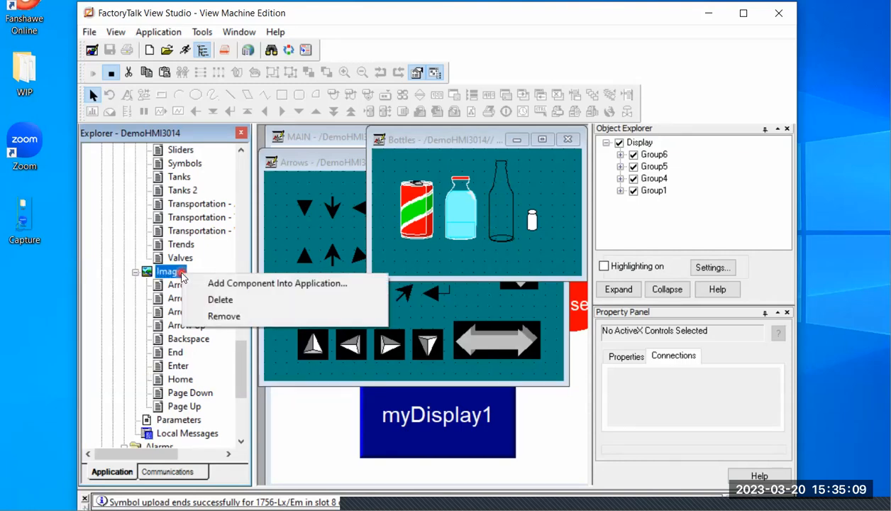
{"action": "left_click", "coordinate": [226, 286]}
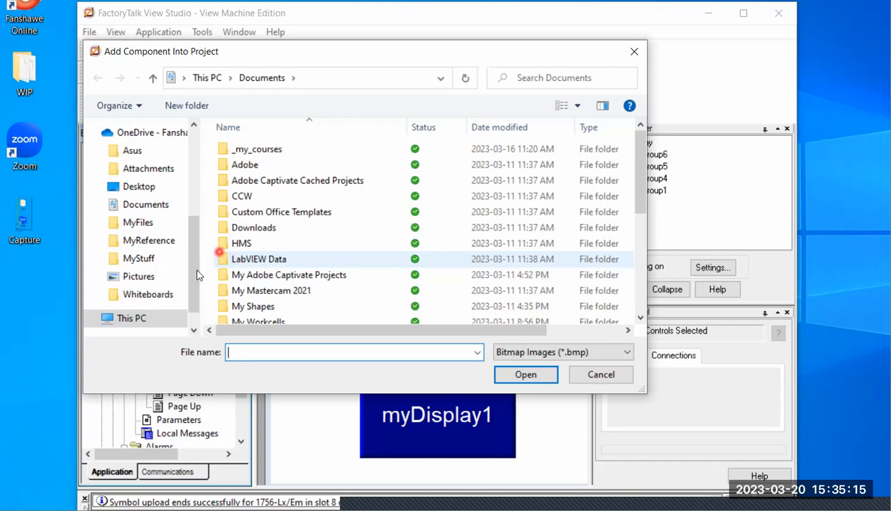
{"action": "left_click_drag", "start_coordinate": [191, 278], "coordinate": [191, 264]}
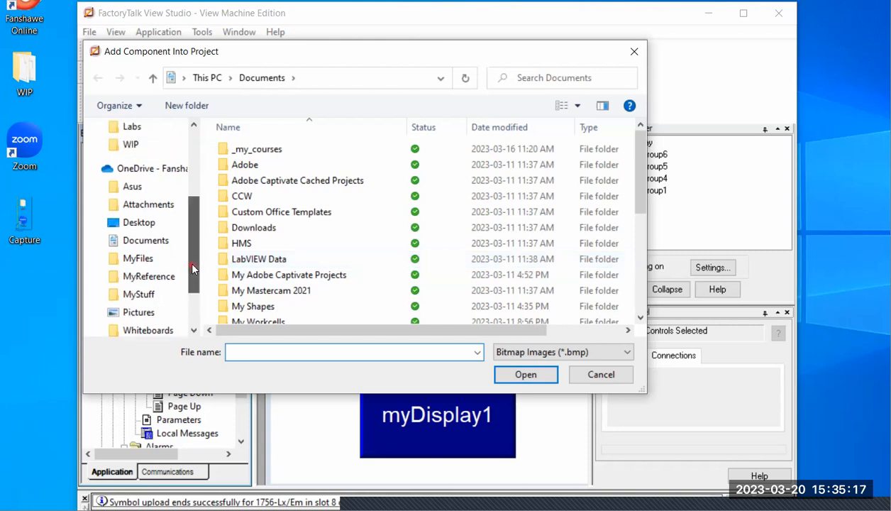
{"action": "left_click", "coordinate": [144, 223]}
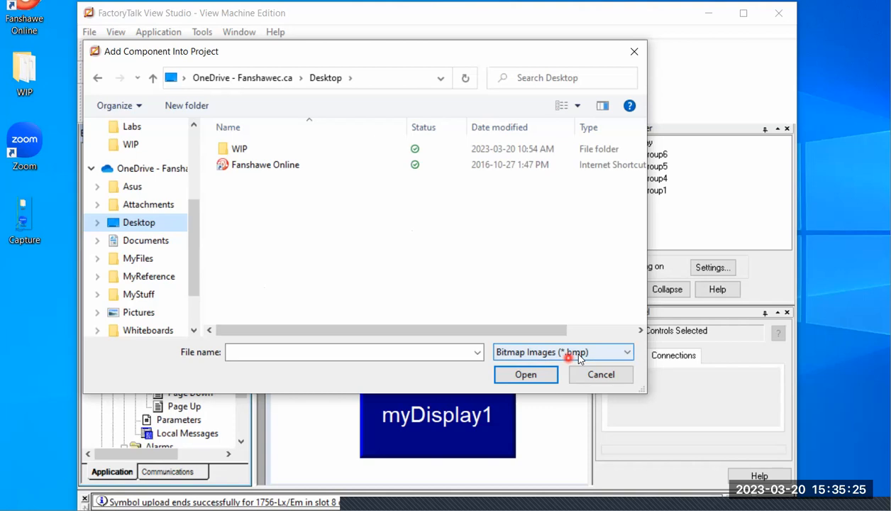
{"action": "left_click", "coordinate": [628, 353]}
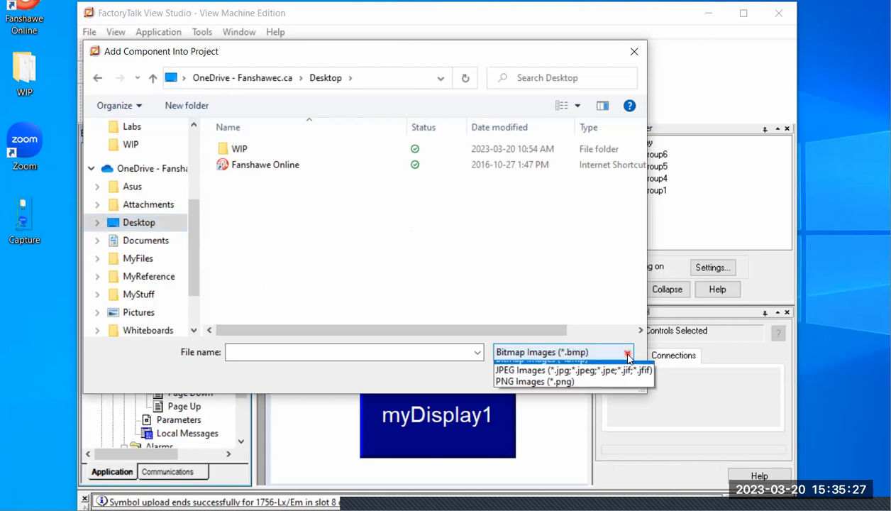
{"action": "left_click", "coordinate": [561, 391]}
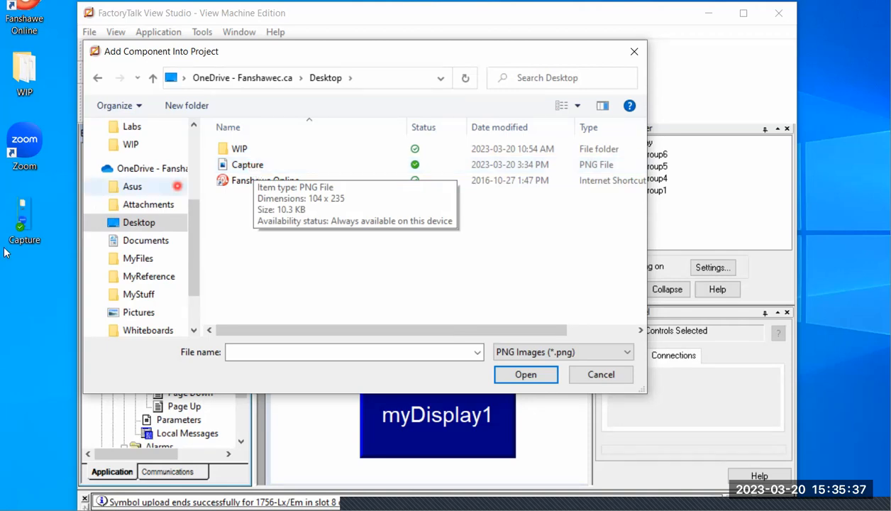
{"action": "double_click", "coordinate": [255, 166]}
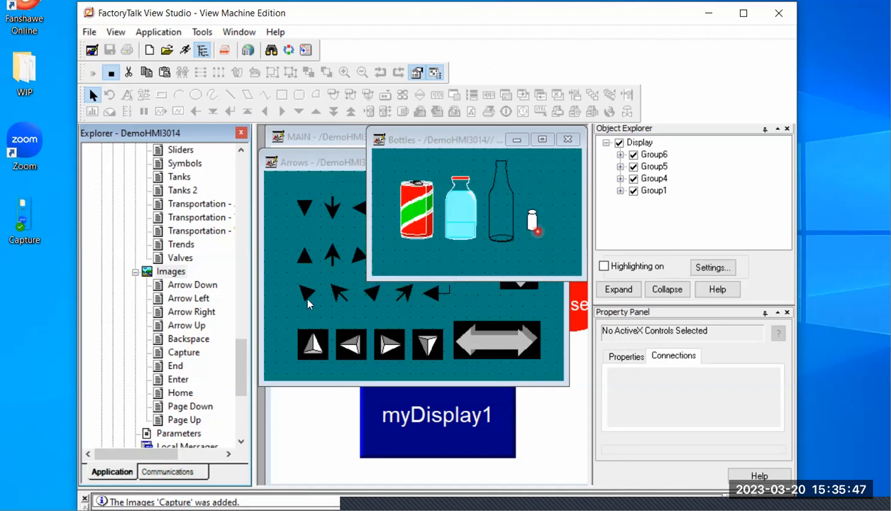
{"action": "left_click", "coordinate": [185, 354]}
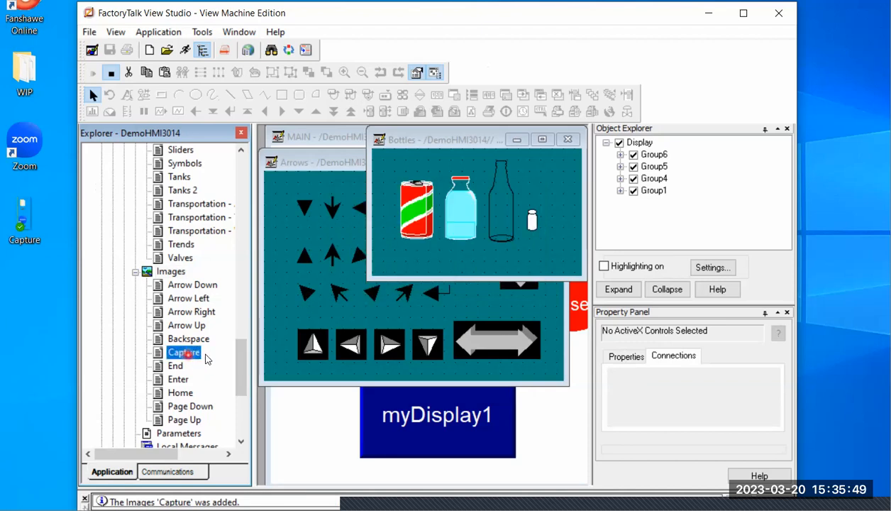
Close the Bottles and Arrows library windows, and auto-hide the Object Explorer and Property Panel
{"action": "left_click", "coordinate": [568, 140]}
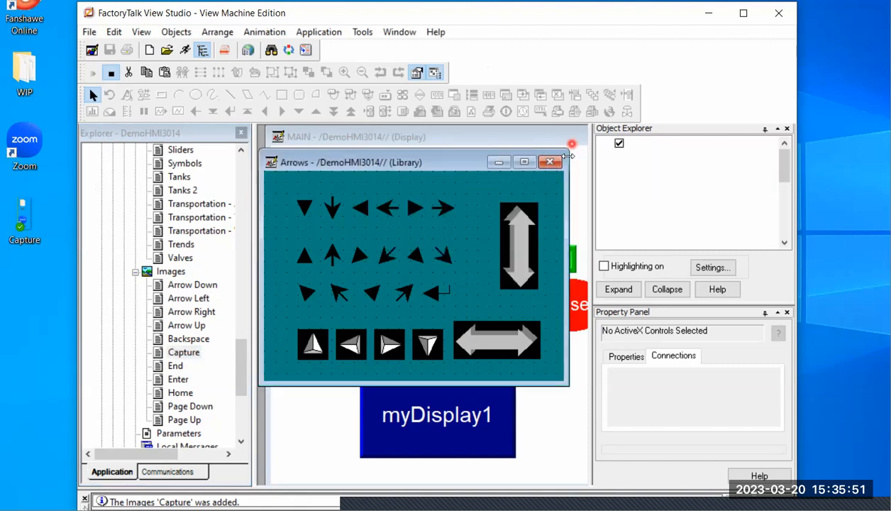
{"action": "left_click", "coordinate": [550, 162]}
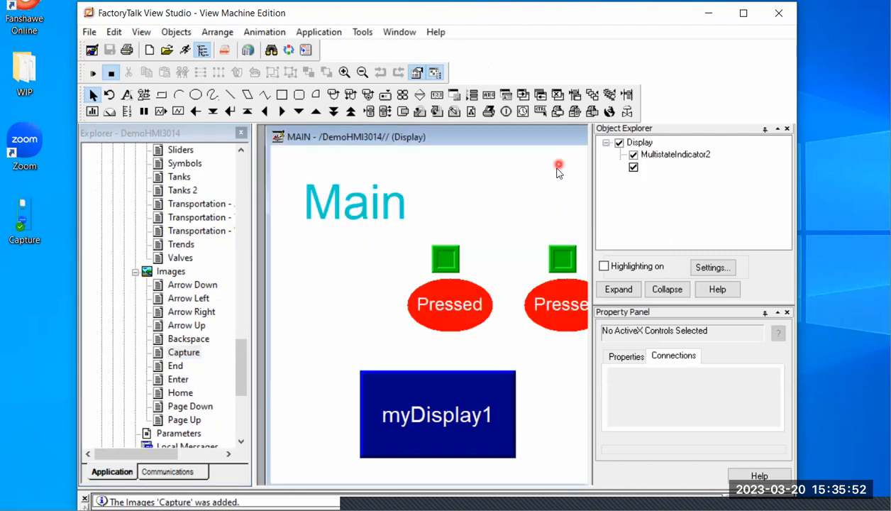
{"action": "left_click", "coordinate": [767, 130]}
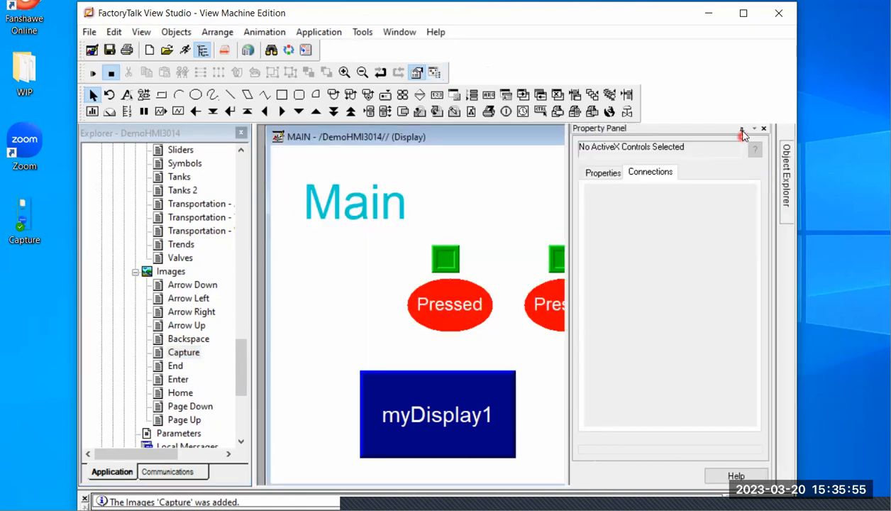
{"action": "left_click", "coordinate": [732, 132]}
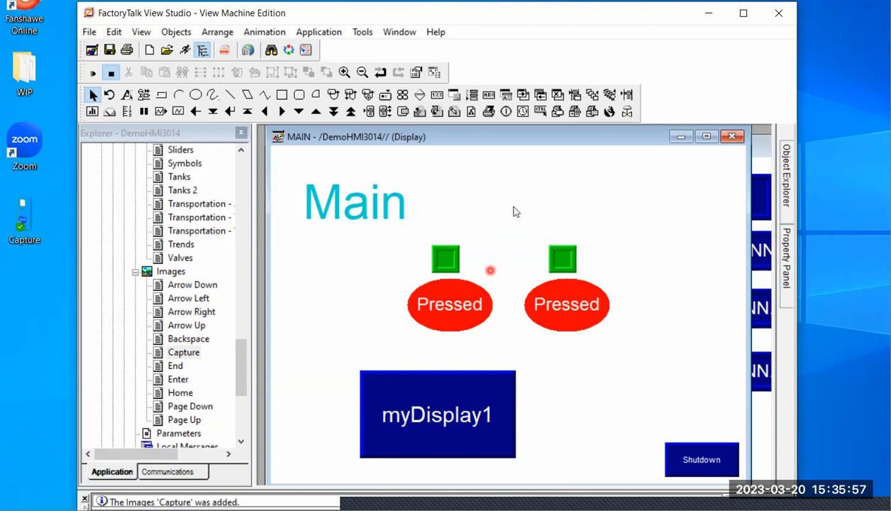
Delete the duplicated indicator and Pressed button, and move the original pair together beneath the Main title
{"action": "left_click_drag", "start_coordinate": [517, 203], "coordinate": [637, 354]}
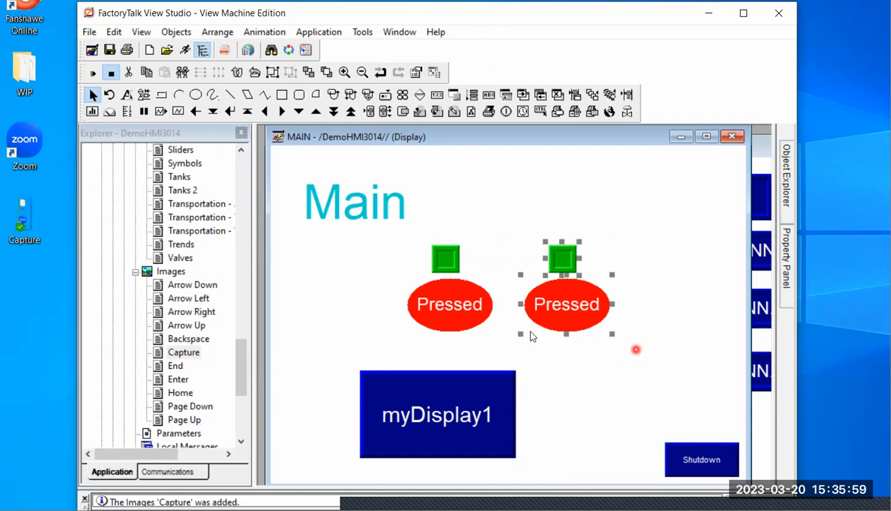
{"action": "key", "text": "Delete"}
{"action": "left_click_drag", "start_coordinate": [526, 222], "coordinate": [335, 313]}
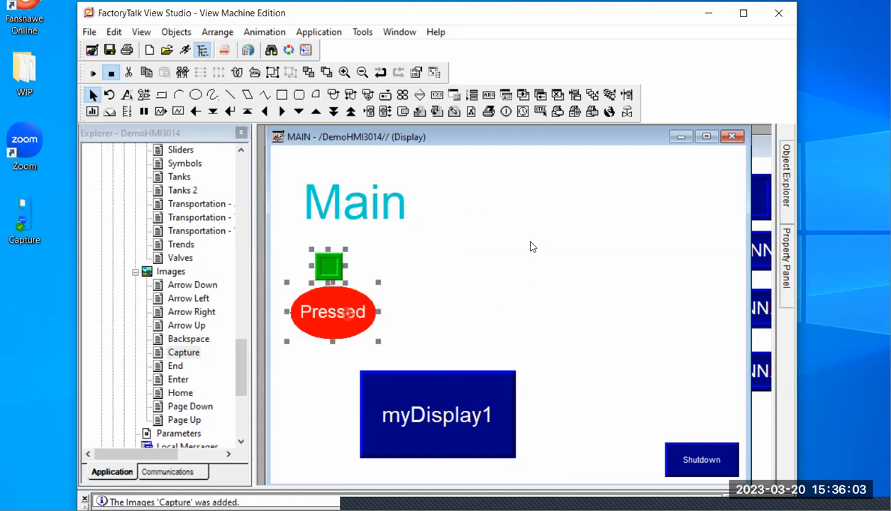
{"action": "left_click", "coordinate": [524, 240]}
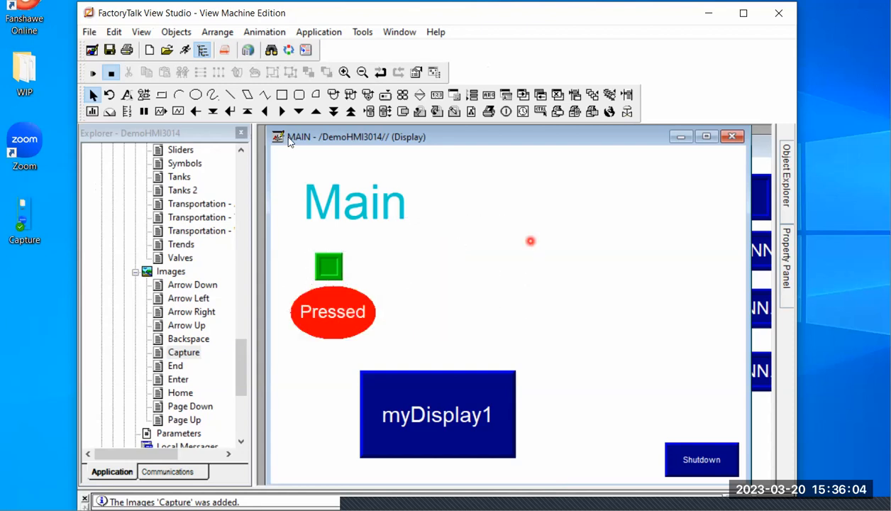
Insert a large image object using Capture on the MAIN display, and position it to the right of the Main title
{"action": "left_click", "coordinate": [145, 96]}
{"action": "left_click_drag", "start_coordinate": [480, 200], "coordinate": [673, 348]}
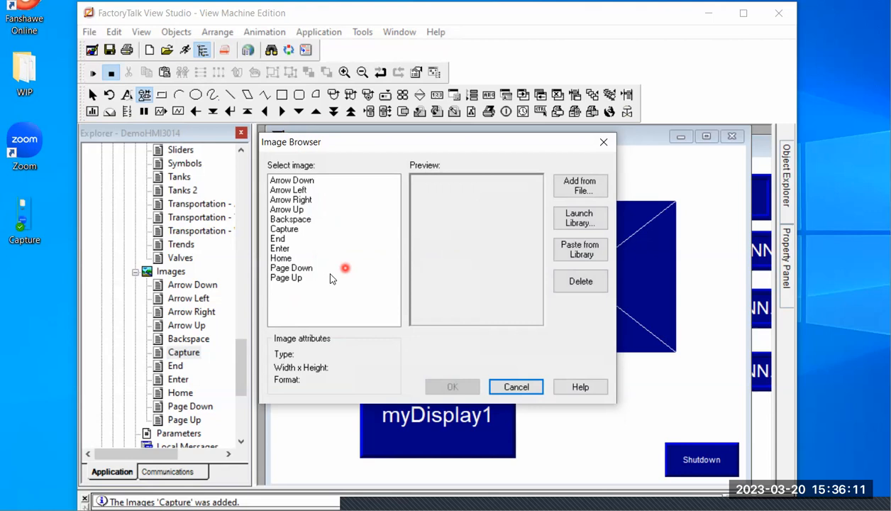
{"action": "double_click", "coordinate": [286, 230]}
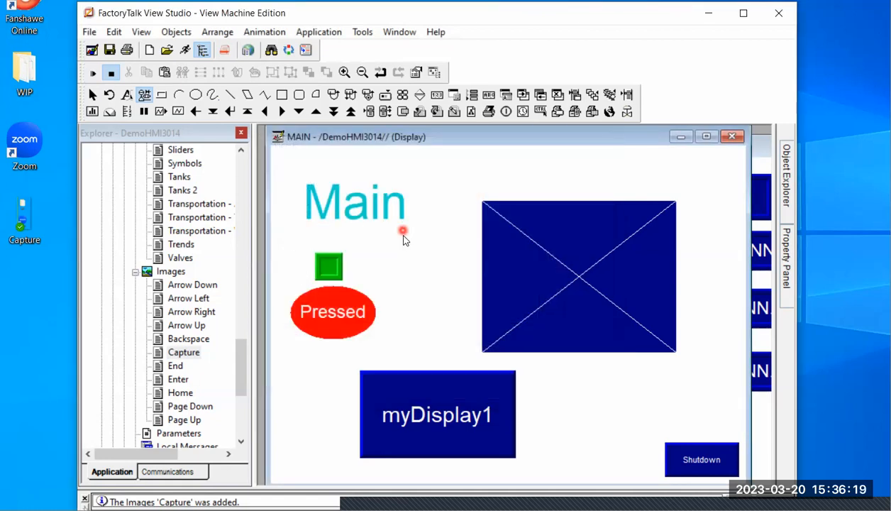
{"action": "left_click", "coordinate": [544, 257]}
{"action": "left_click_drag", "start_coordinate": [602, 259], "coordinate": [599, 230]}
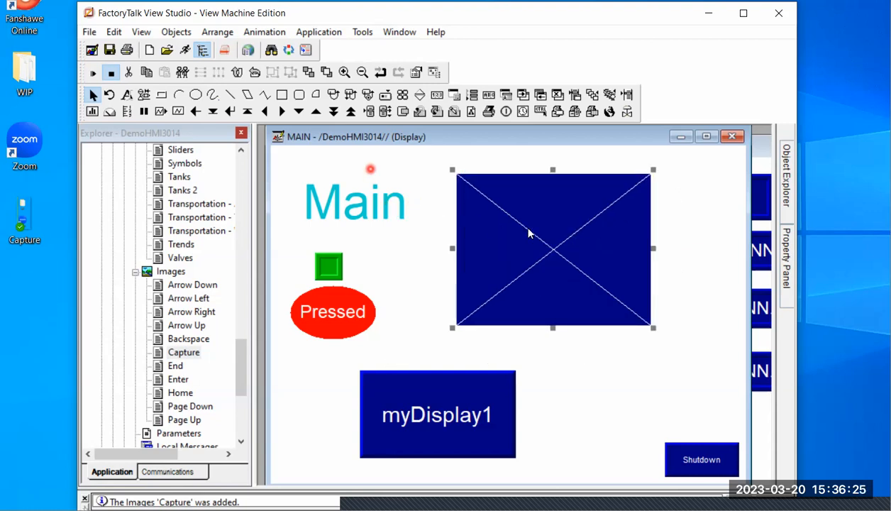
Test-run the MAIN display to check the placed image, and return it to editing
{"action": "left_click", "coordinate": [93, 74]}
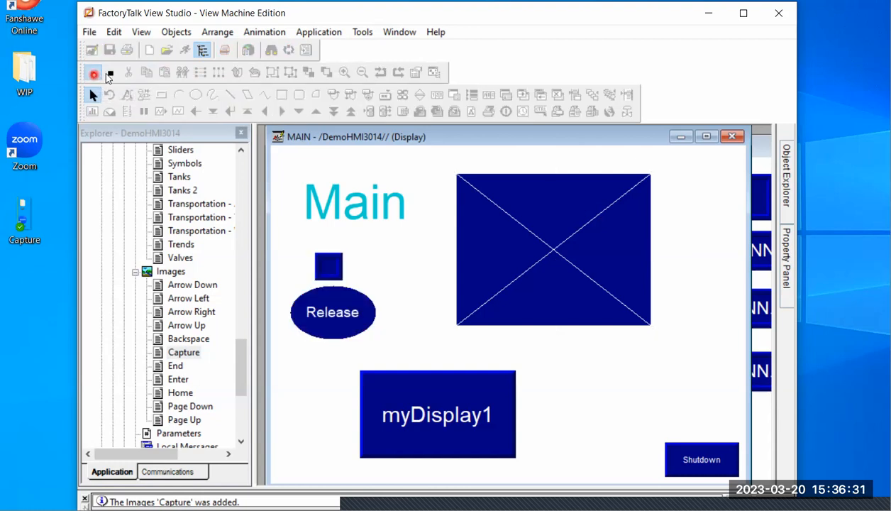
{"action": "left_click", "coordinate": [110, 74]}
Set the back style of the Capture image object on the MAIN display to Transparent and apply it
{"action": "left_click", "coordinate": [538, 227]}
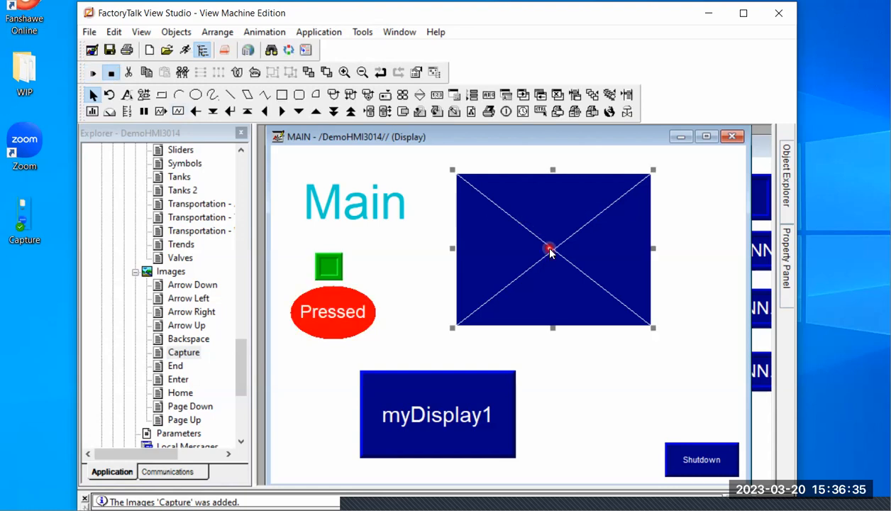
{"action": "double_click", "coordinate": [551, 250]}
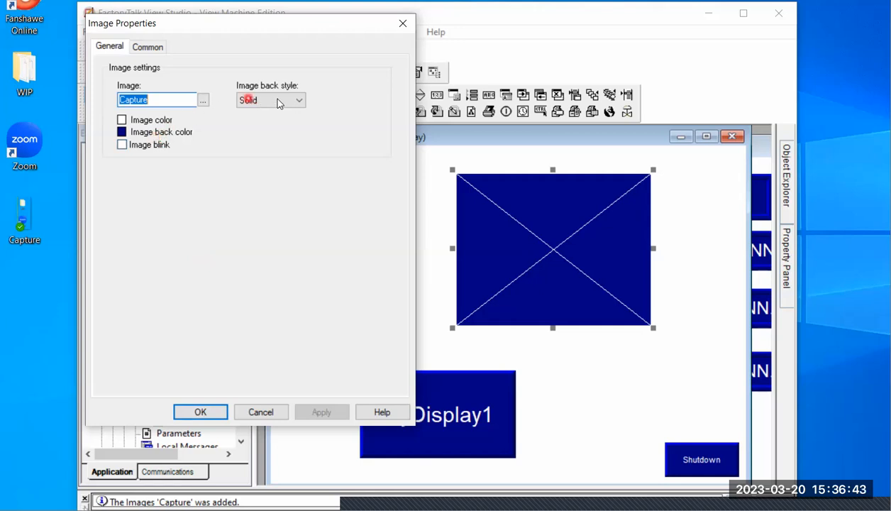
{"action": "left_click", "coordinate": [300, 102]}
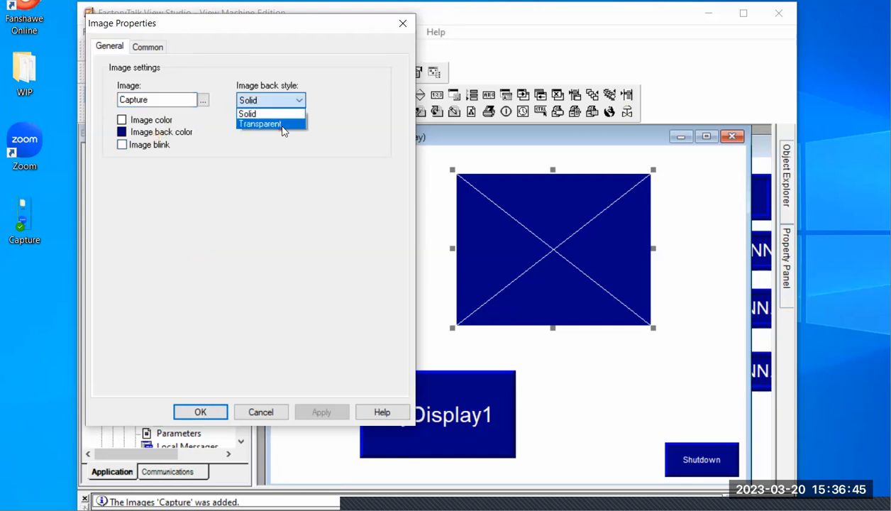
{"action": "left_click", "coordinate": [281, 122]}
{"action": "left_click", "coordinate": [313, 414]}
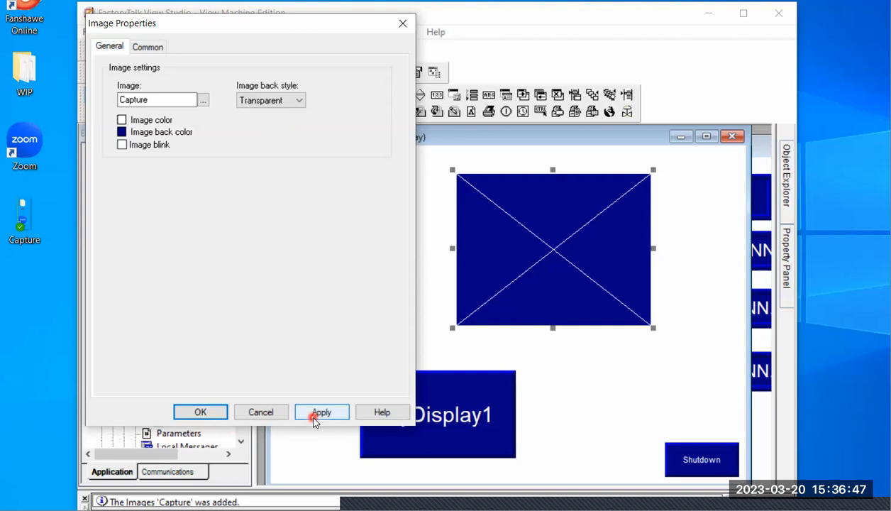
{"action": "left_click", "coordinate": [201, 412]}
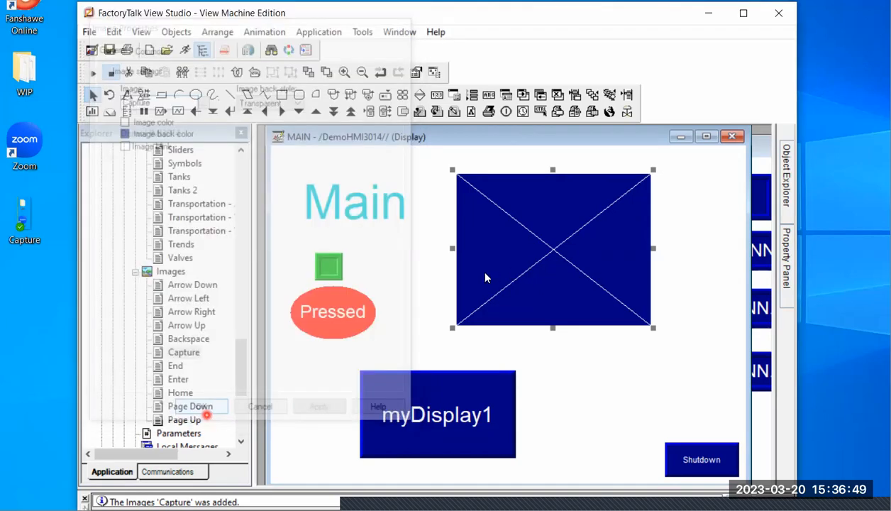
Delete the Capture image object from the MAIN display and draw a large momentary push button in its place
{"action": "left_click", "coordinate": [537, 247]}
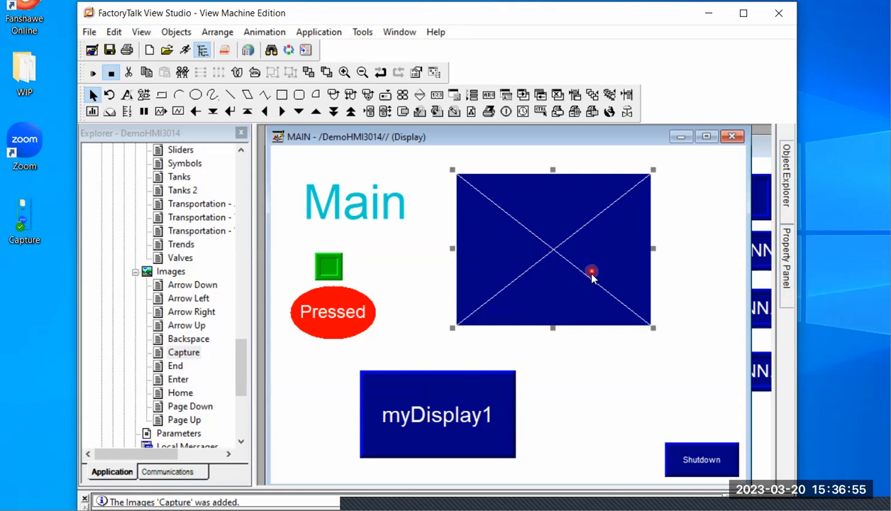
{"action": "key", "text": "Delete"}
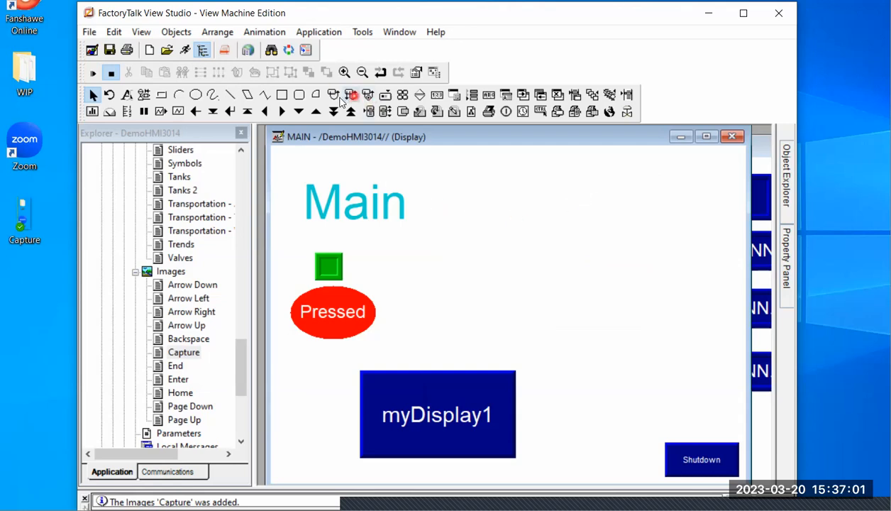
{"action": "left_click_drag", "start_coordinate": [461, 203], "coordinate": [614, 338]}
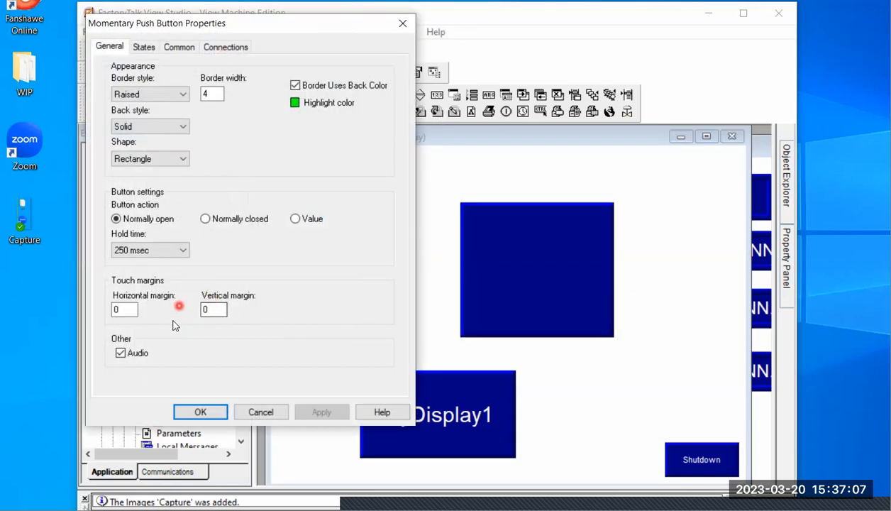
Assign the image Capture to State0 of the new momentary push button, and save the MAIN display
{"action": "left_click", "coordinate": [144, 48]}
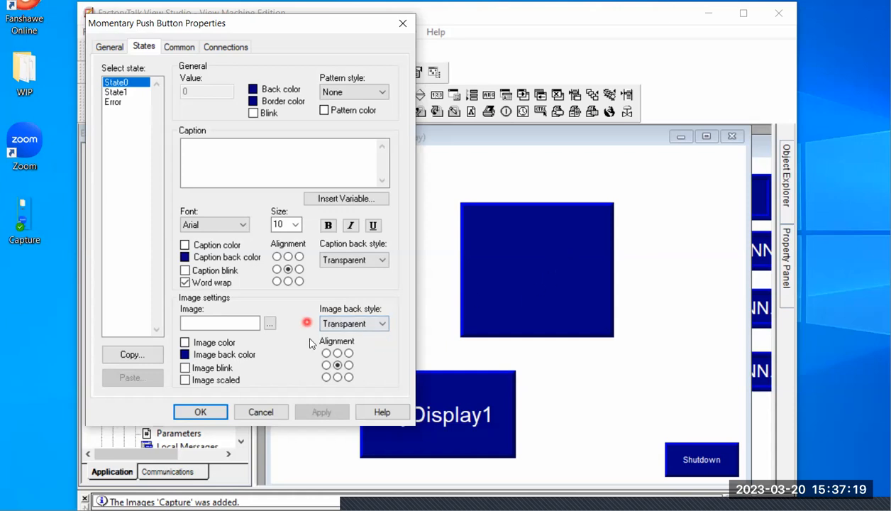
{"action": "left_click", "coordinate": [270, 324]}
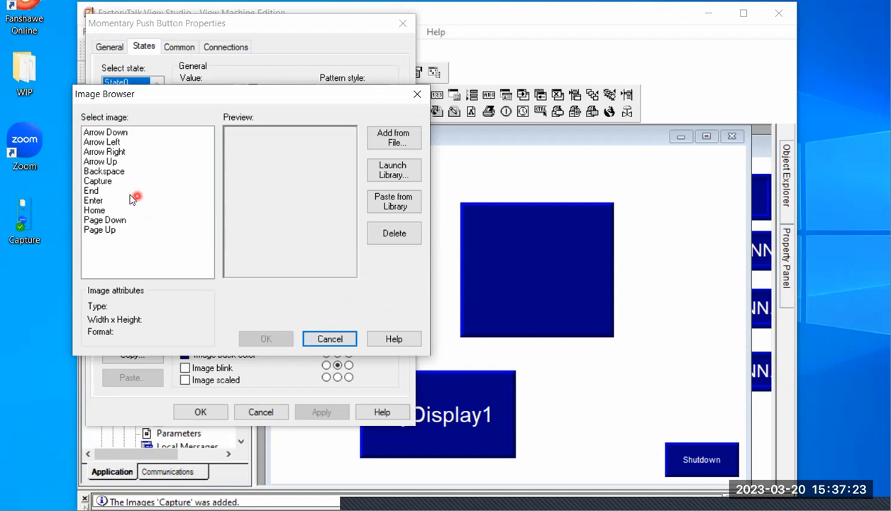
{"action": "left_click", "coordinate": [109, 183]}
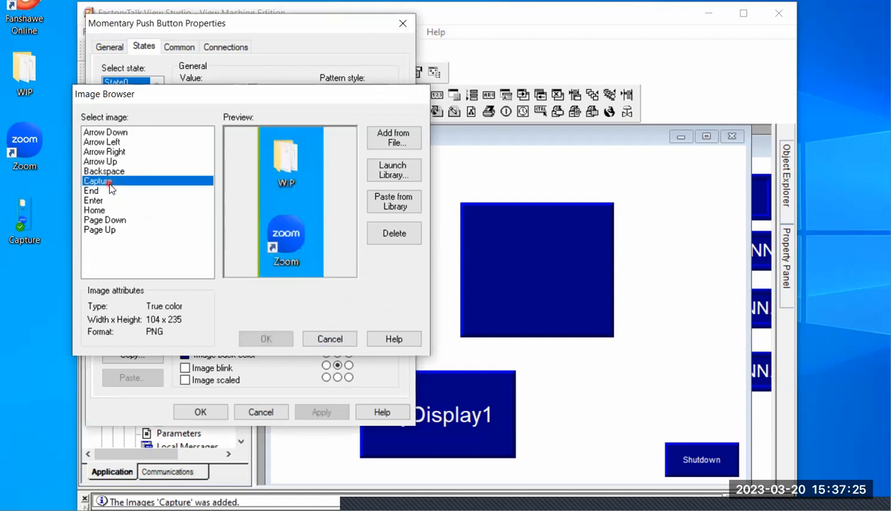
{"action": "double_click", "coordinate": [110, 182]}
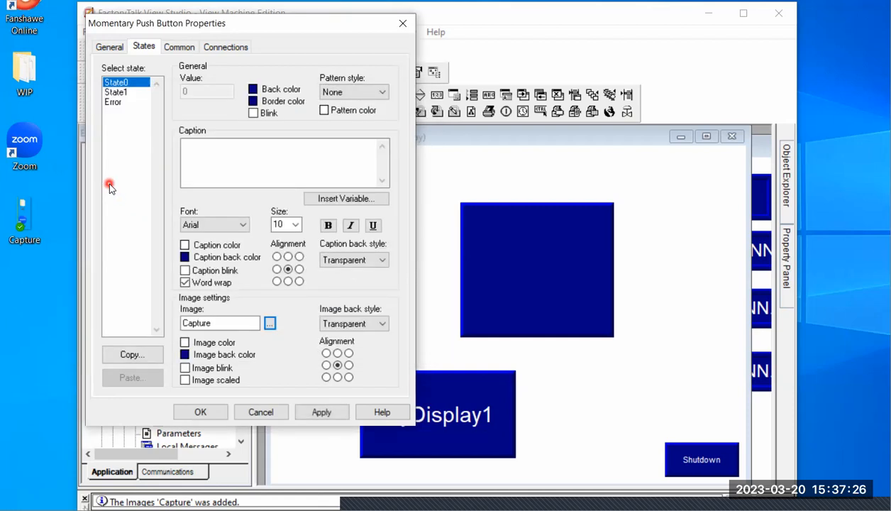
{"action": "left_click", "coordinate": [331, 412]}
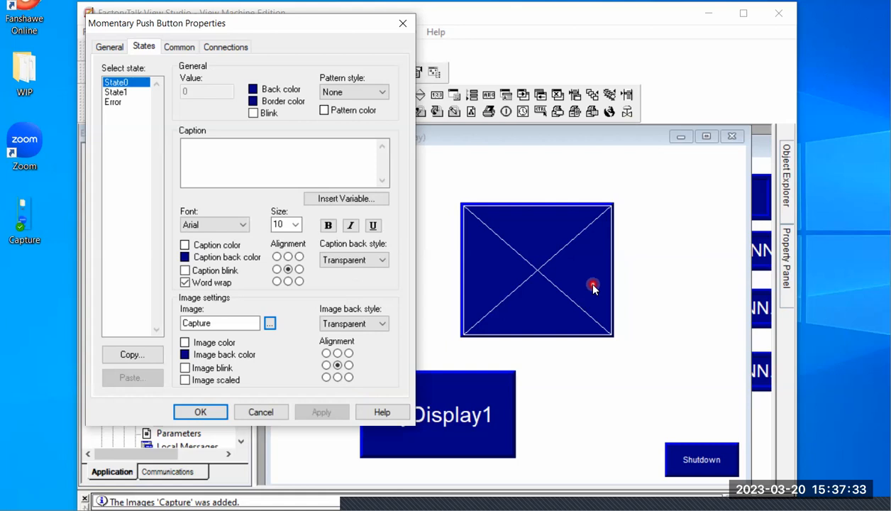
{"action": "left_click", "coordinate": [276, 419]}
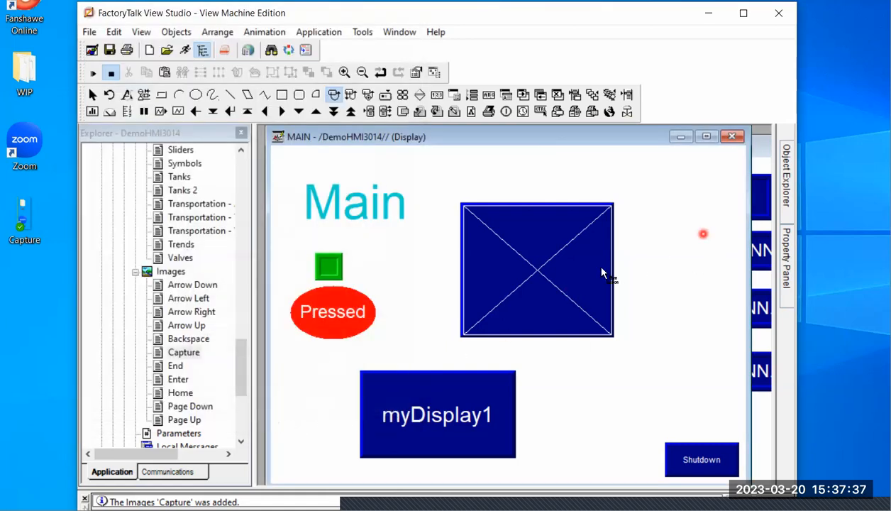
{"action": "left_click", "coordinate": [547, 265]}
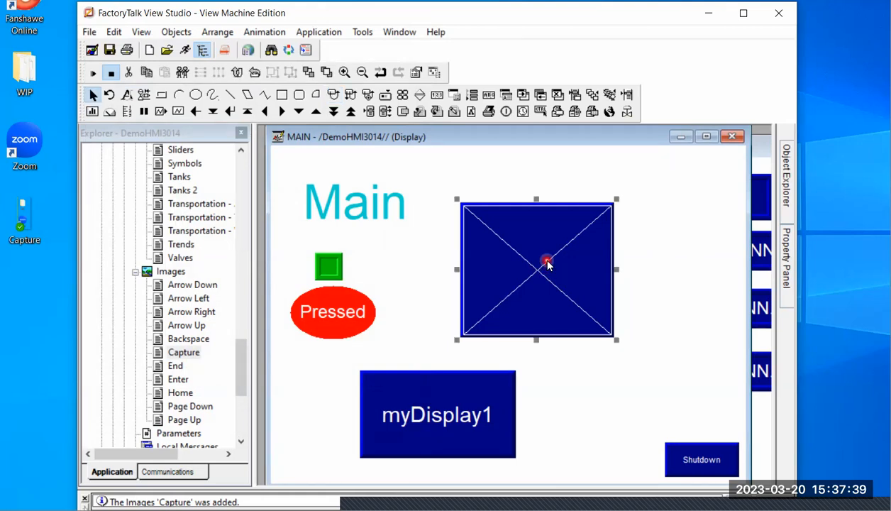
{"action": "left_click", "coordinate": [110, 50]}
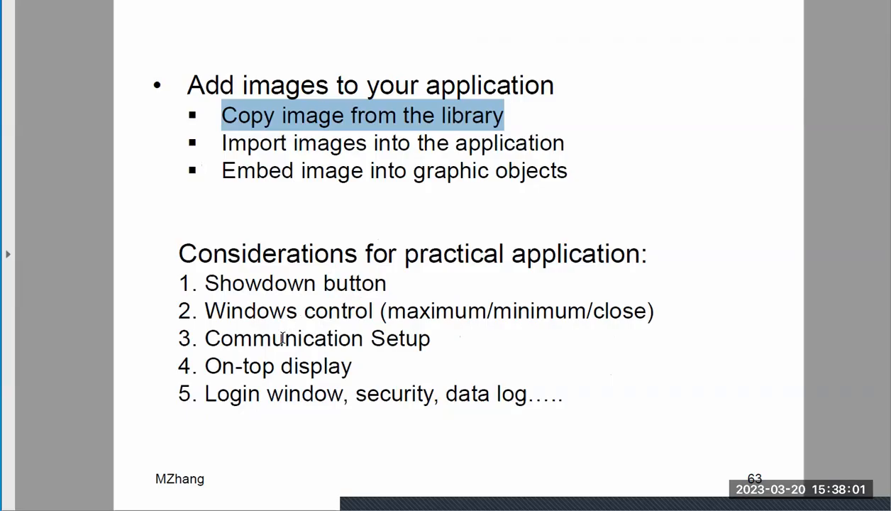
Highlight "Embed image into graphic objects" on the lecture slide, and return to FactoryTalk View Studio
{"action": "mouse_move", "coordinate": [224, 172]}
{"action": "left_mouse_down"}
{"action": "mouse_move", "coordinate": [561, 171]}
{"action": "mouse_move", "coordinate": [567, 179]}
{"action": "left_mouse_up"}
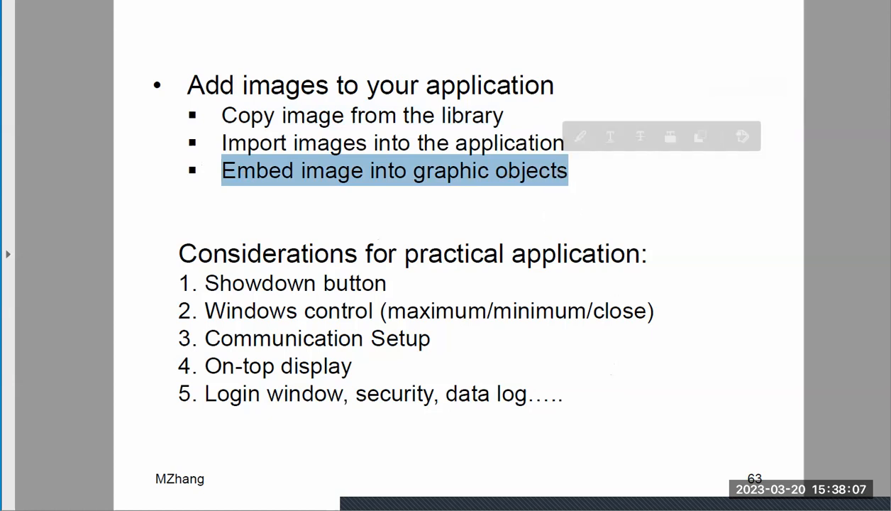
{"action": "key", "text": "alt+Tab"}
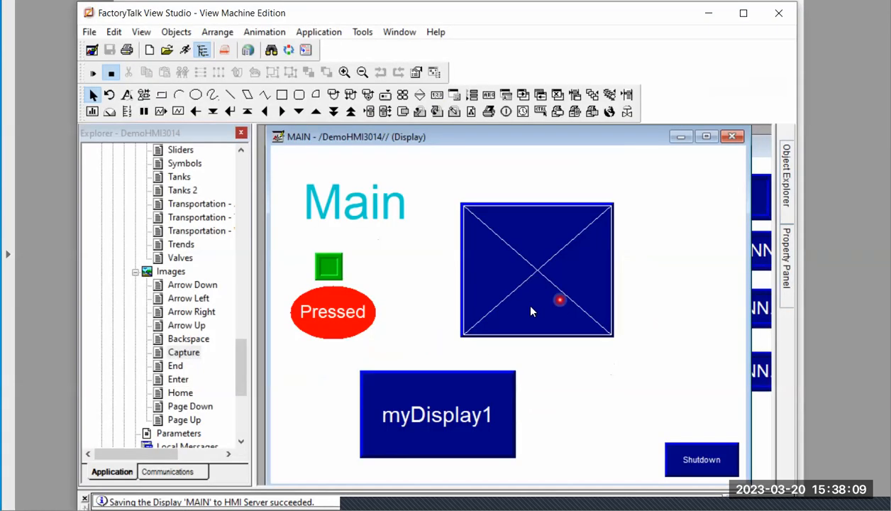
Set the State0 image back color of the large momentary push button to white and apply it
{"action": "double_click", "coordinate": [553, 263]}
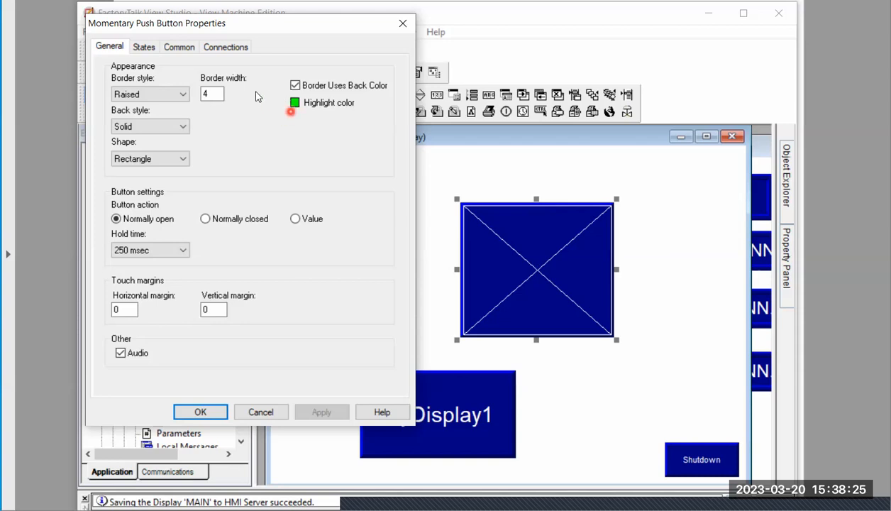
{"action": "left_click", "coordinate": [144, 47]}
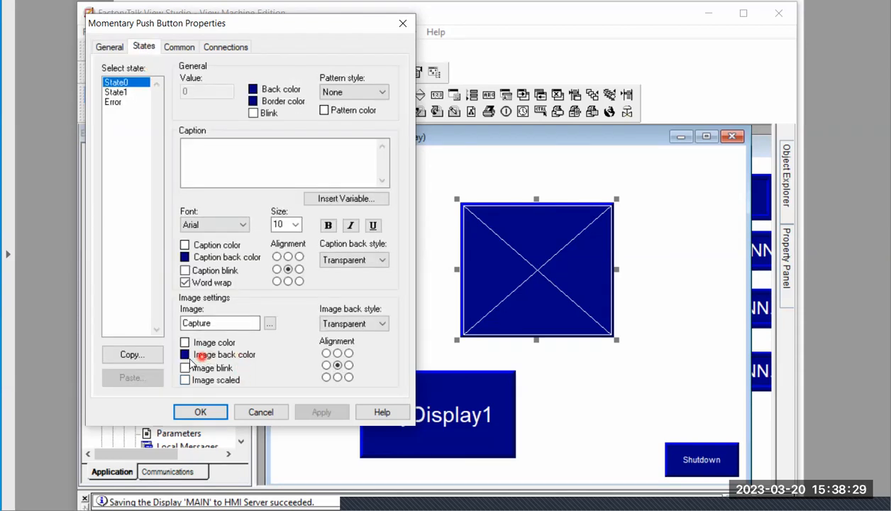
{"action": "left_click", "coordinate": [186, 355]}
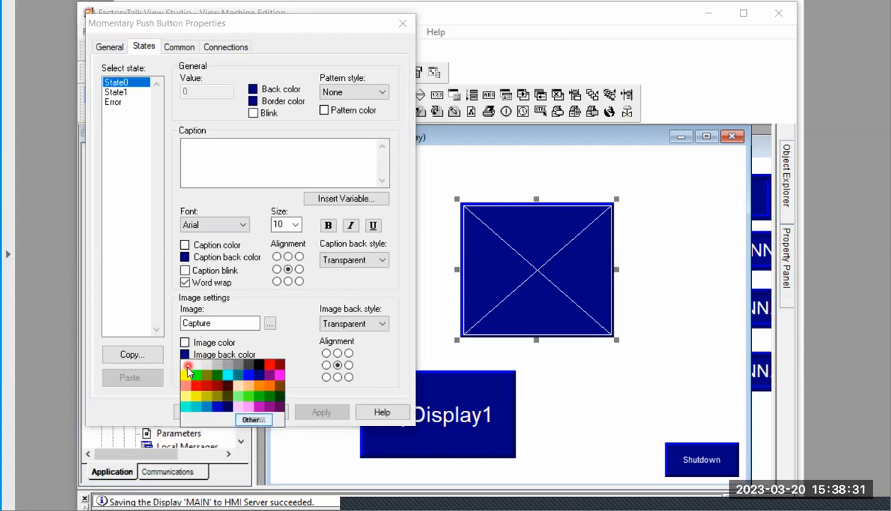
{"action": "left_click", "coordinate": [187, 366]}
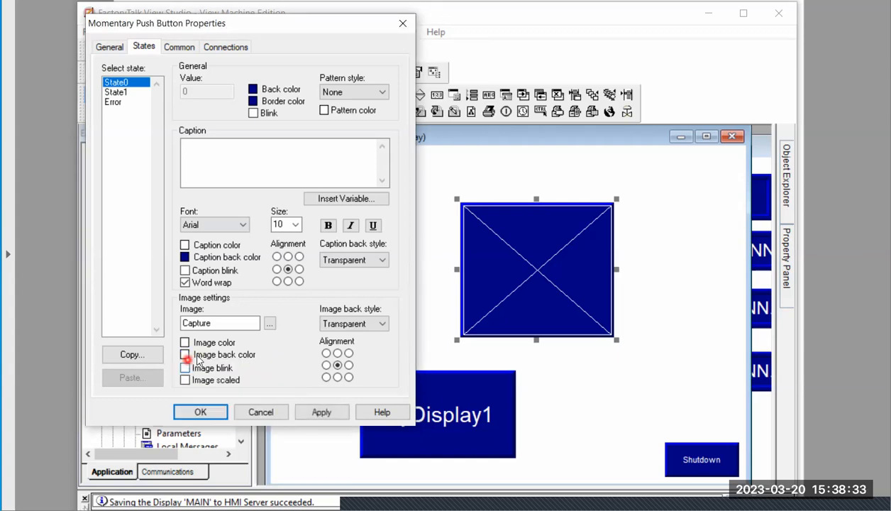
{"action": "left_click", "coordinate": [340, 415]}
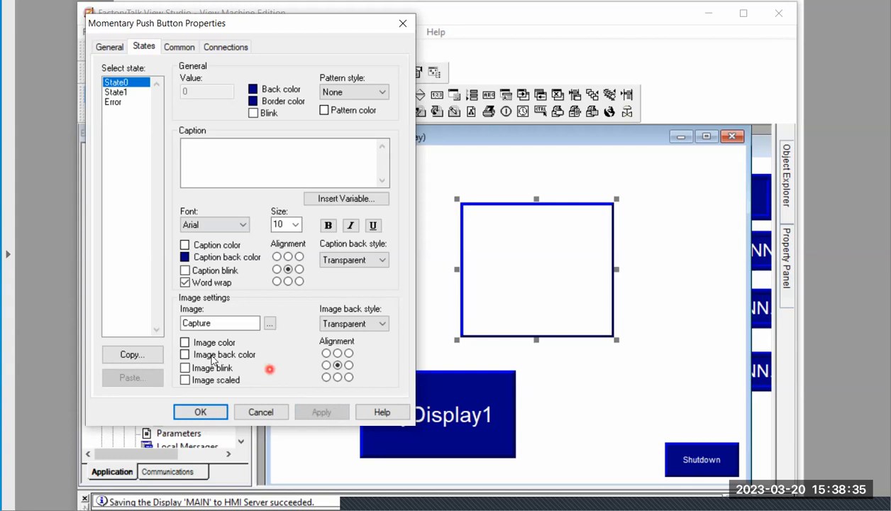
Set the push button's State0 image back color to yellow and its image color to dark red, and apply both
{"action": "left_click", "coordinate": [186, 355]}
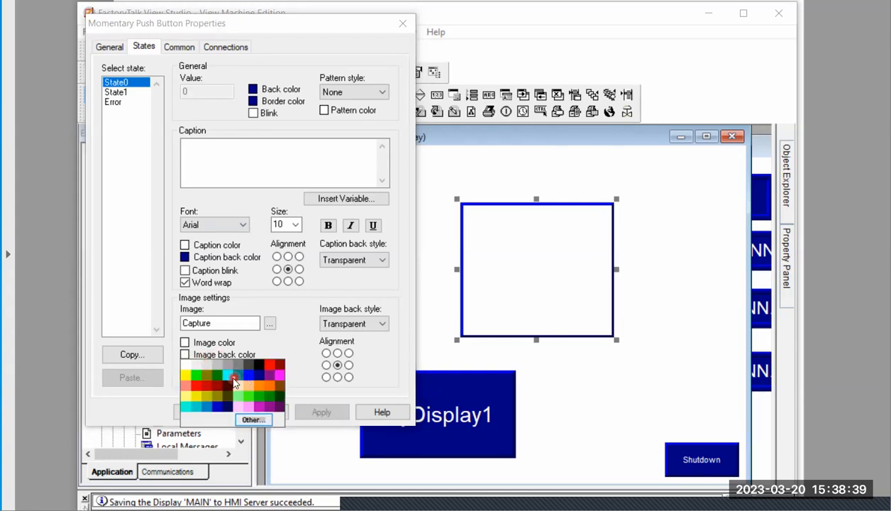
{"action": "left_click", "coordinate": [186, 375]}
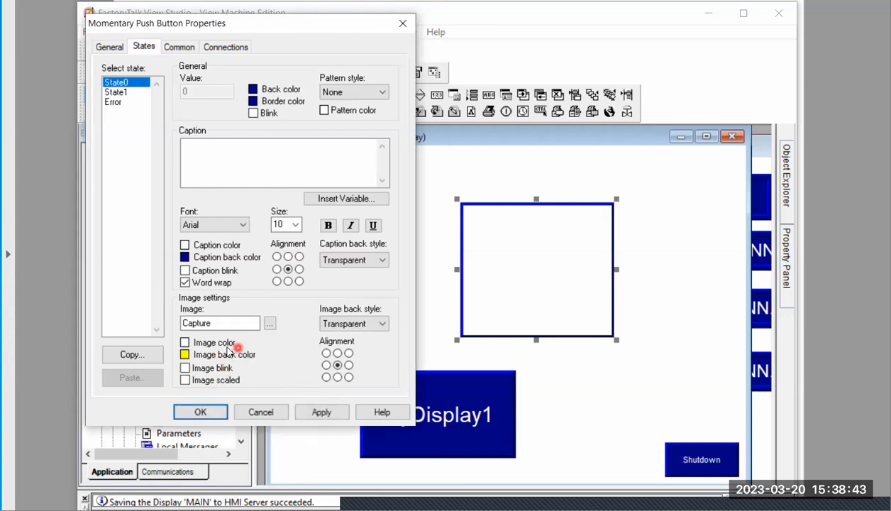
{"action": "left_click", "coordinate": [186, 342]}
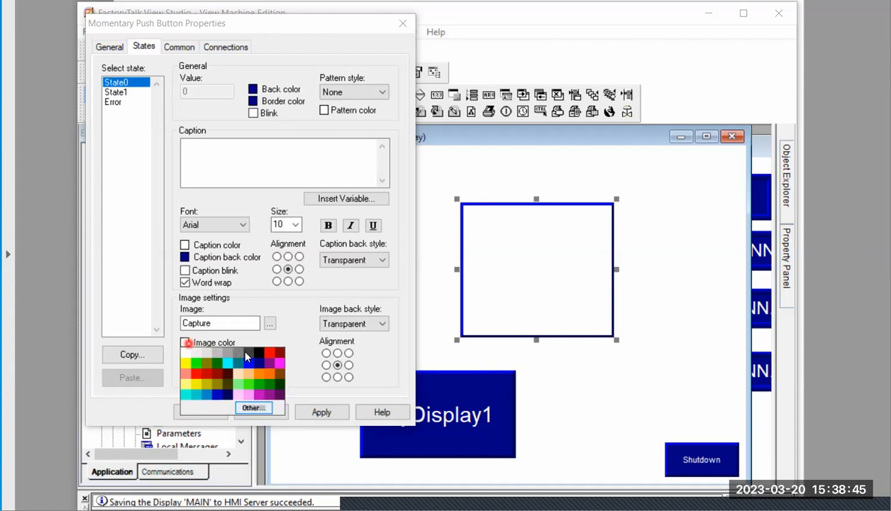
{"action": "left_click", "coordinate": [211, 375]}
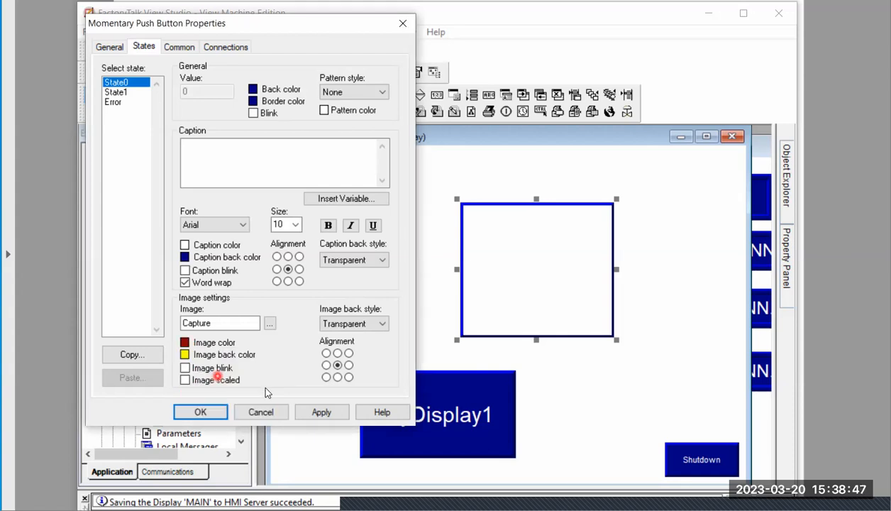
{"action": "left_click", "coordinate": [322, 414]}
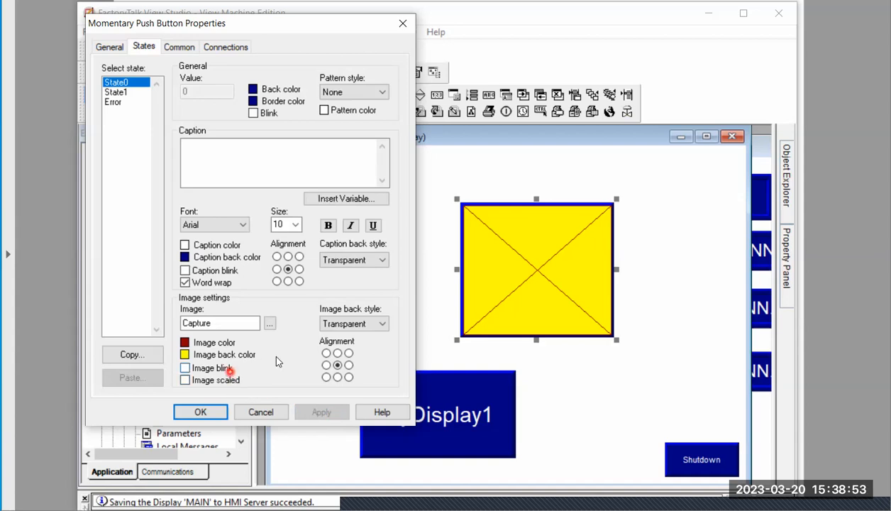
Set the push button's State0 image back style to Solid, apply it, and close the button's properties
{"action": "left_click", "coordinate": [381, 324]}
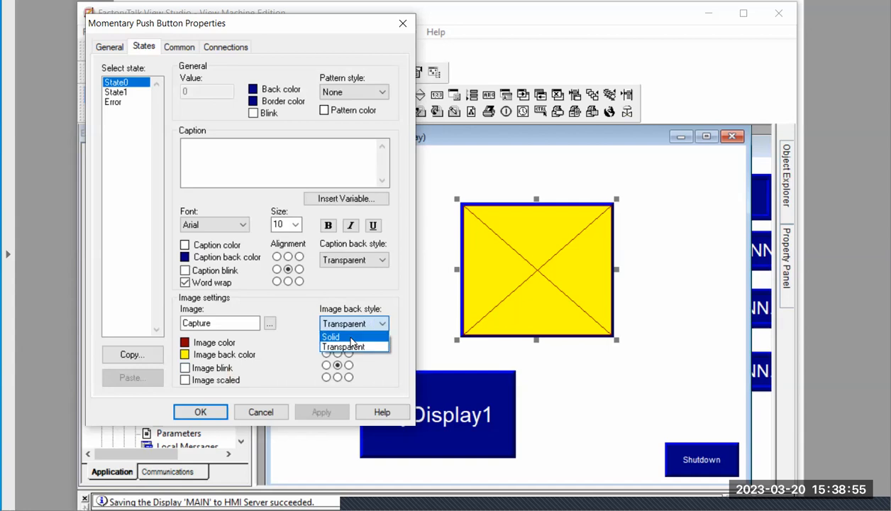
{"action": "left_click", "coordinate": [350, 337]}
{"action": "left_click", "coordinate": [323, 416]}
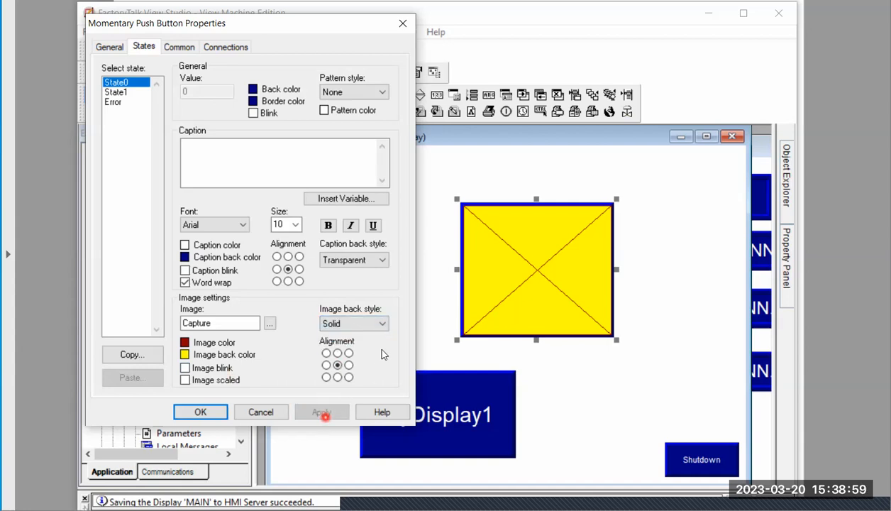
{"action": "left_click", "coordinate": [348, 365]}
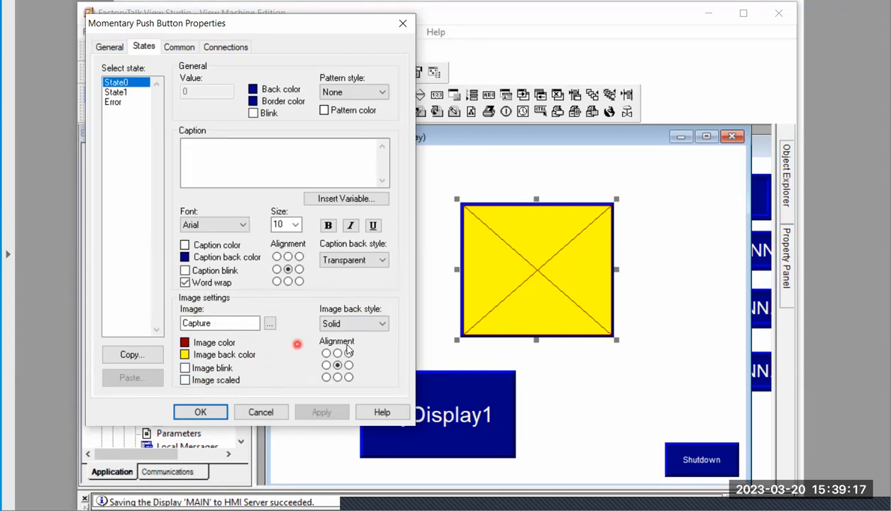
{"action": "left_click", "coordinate": [402, 23]}
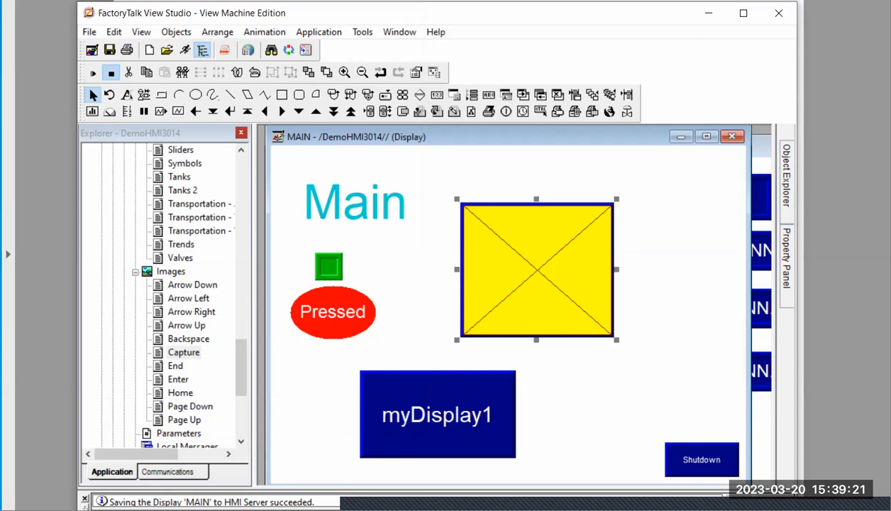
Switch to the lecture slides and highlight the heading "Considerations for practical application:"
{"action": "key", "text": "alt+Tab"}
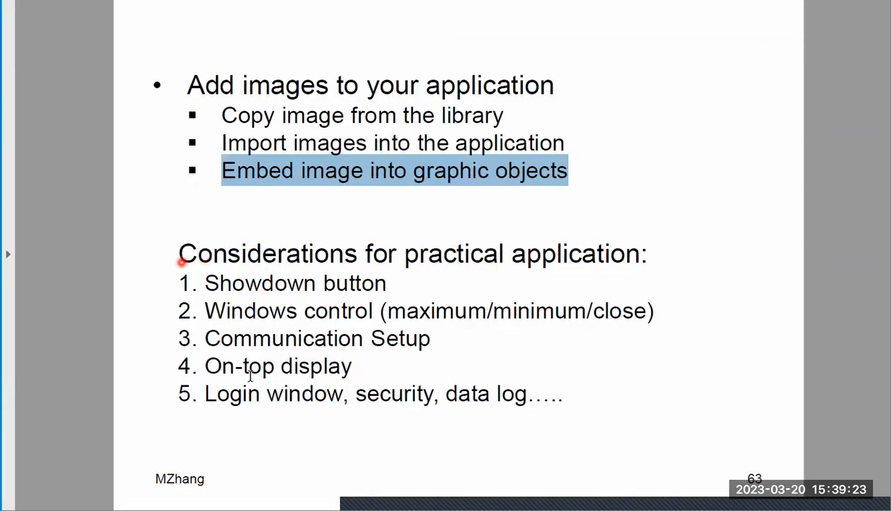
{"action": "left_click", "coordinate": [296, 410]}
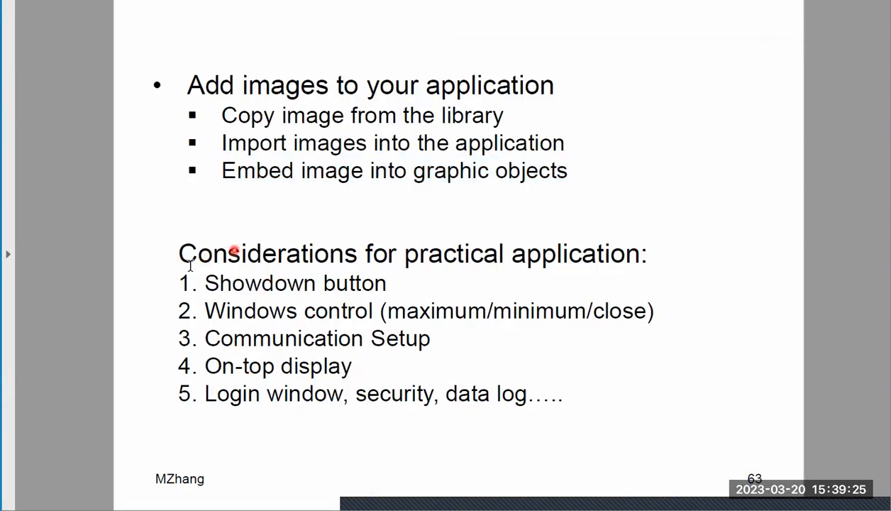
{"action": "left_click_drag", "start_coordinate": [178, 256], "coordinate": [633, 234]}
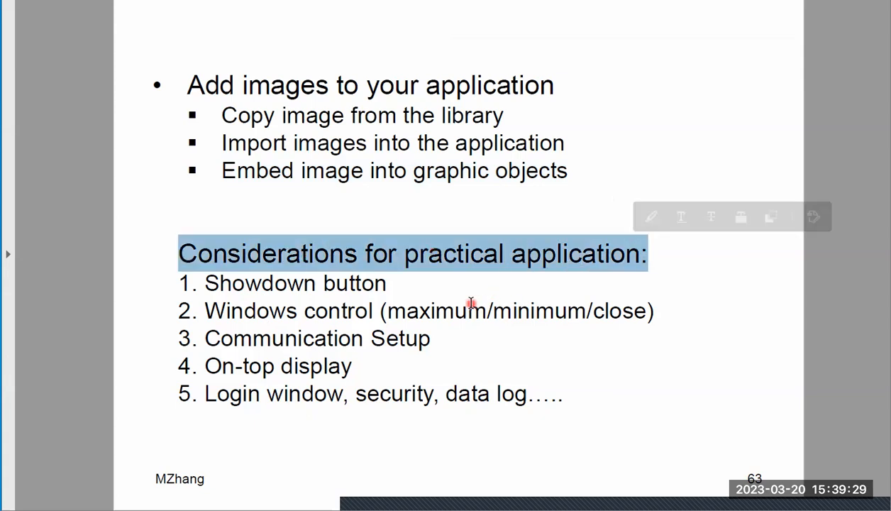
Highlight "Showdown button" in the lecture slide, then switch to FactoryTalk View Studio and select the Shutdown button on the MAIN display
{"action": "left_click", "coordinate": [212, 283]}
{"action": "left_click_drag", "start_coordinate": [212, 284], "coordinate": [387, 283]}
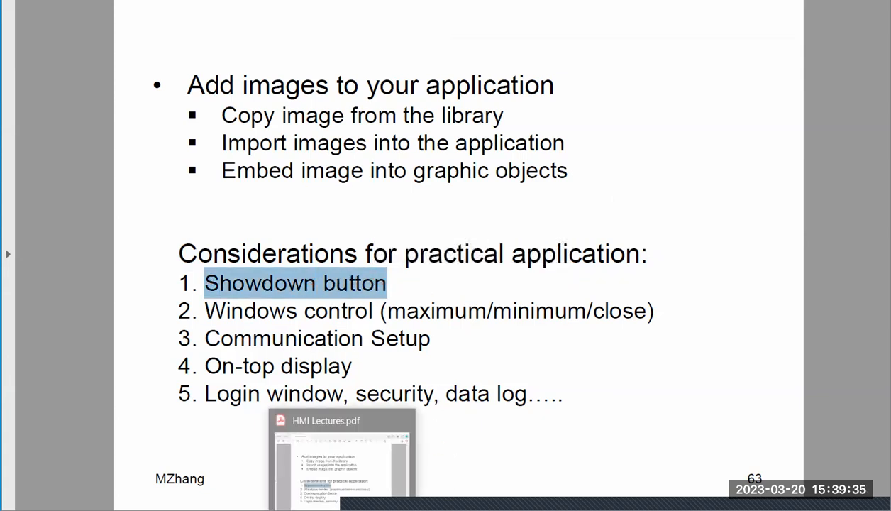
{"action": "left_click", "coordinate": [376, 508]}
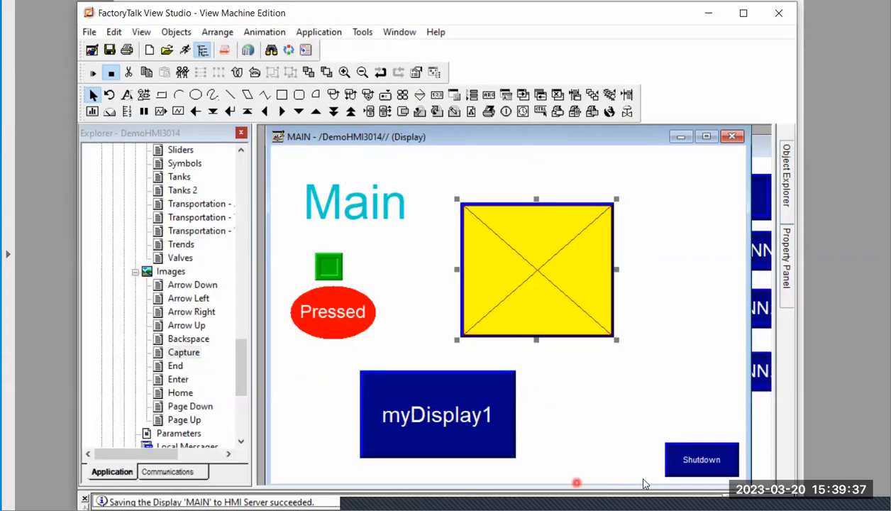
{"action": "left_click", "coordinate": [694, 461]}
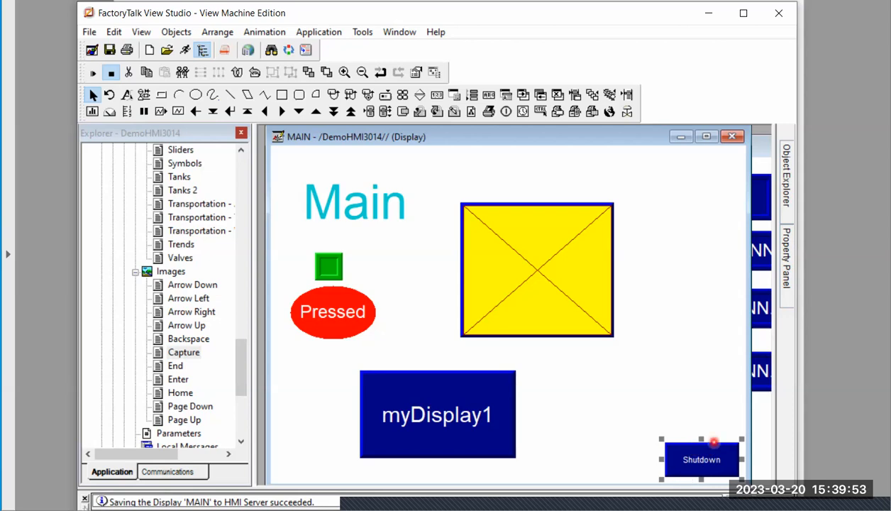
Return to the HMI Lectures.pdf slides, highlight "Windows control (maximum/minimum/close)", and clear the selection
{"action": "left_click", "coordinate": [360, 490]}
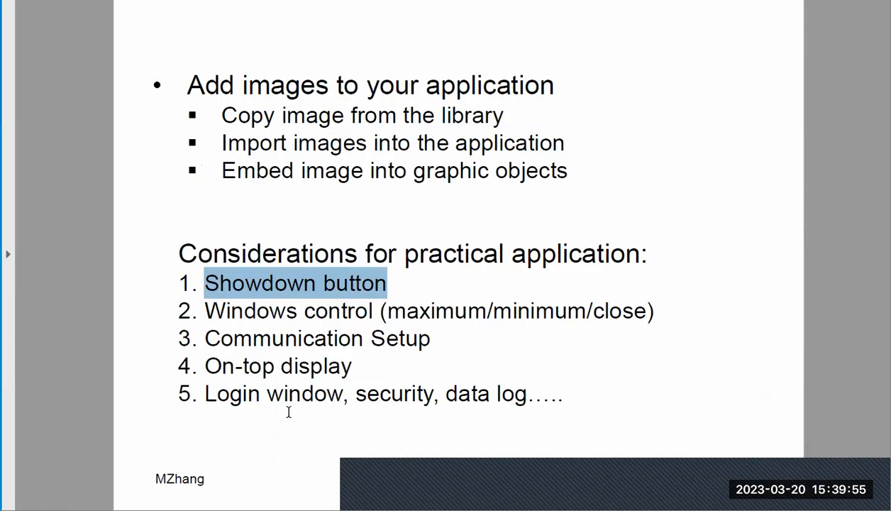
{"action": "left_click_drag", "start_coordinate": [206, 311], "coordinate": [641, 328]}
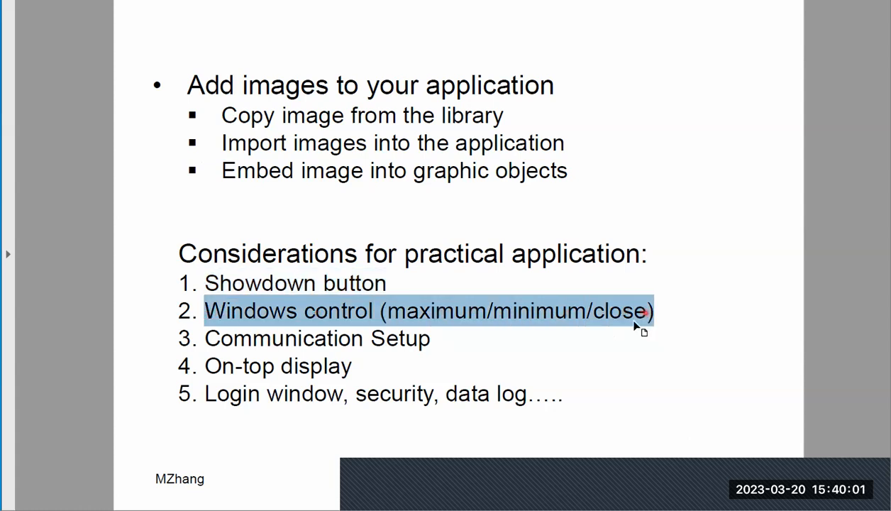
{"action": "left_click", "coordinate": [599, 359]}
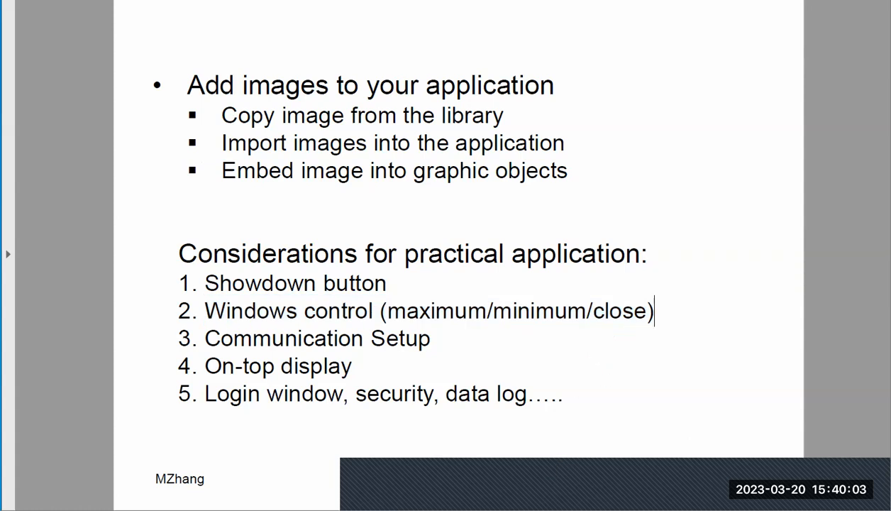
View the MAIN display in FactoryTalk View Studio, return to HMI Lectures.pdf, and highlight "Communication Setup" in the considerations list
{"action": "left_click", "coordinate": [460, 505]}
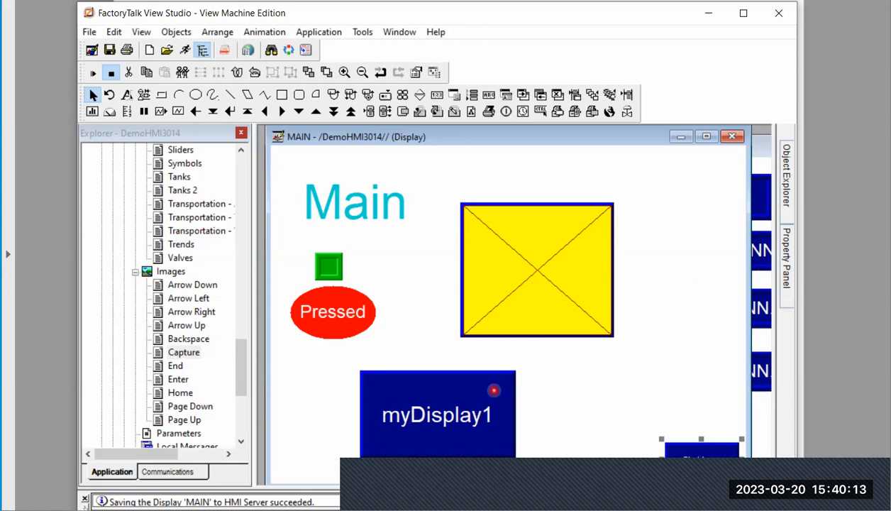
{"action": "mouse_move", "coordinate": [454, 501]}
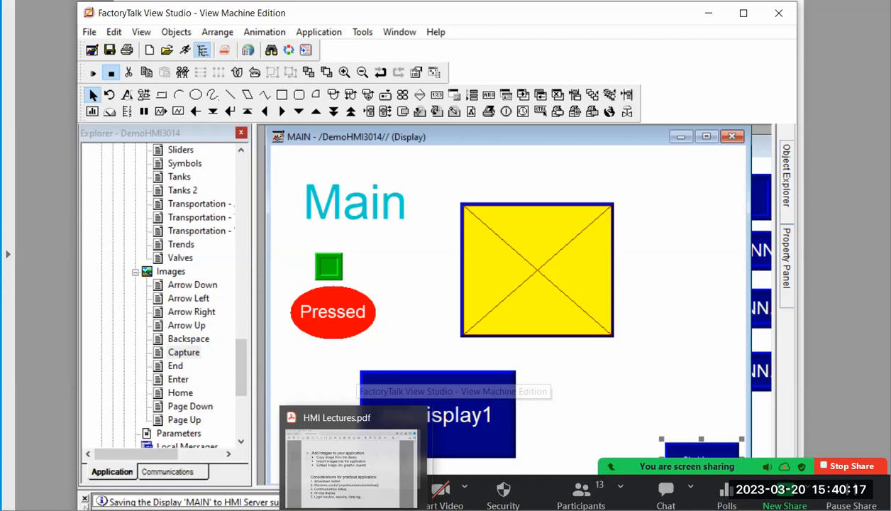
{"action": "left_click", "coordinate": [351, 461]}
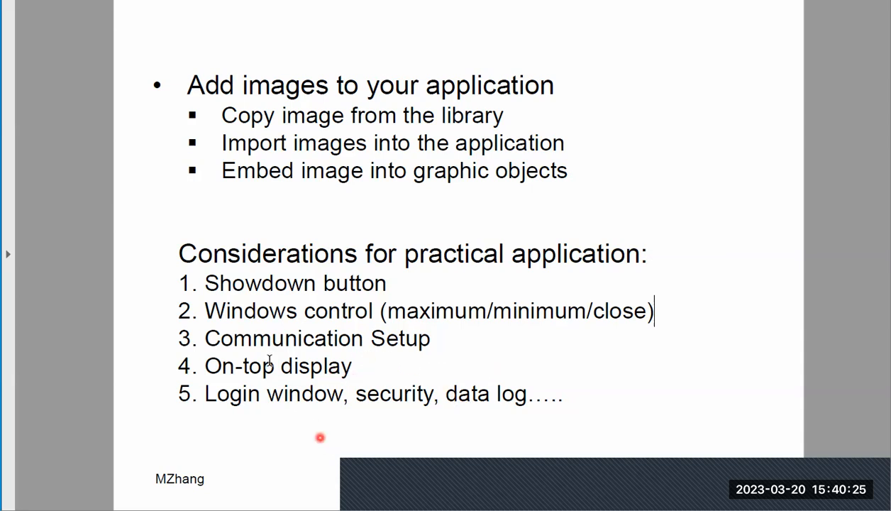
{"action": "left_click_drag", "start_coordinate": [204, 339], "coordinate": [430, 347]}
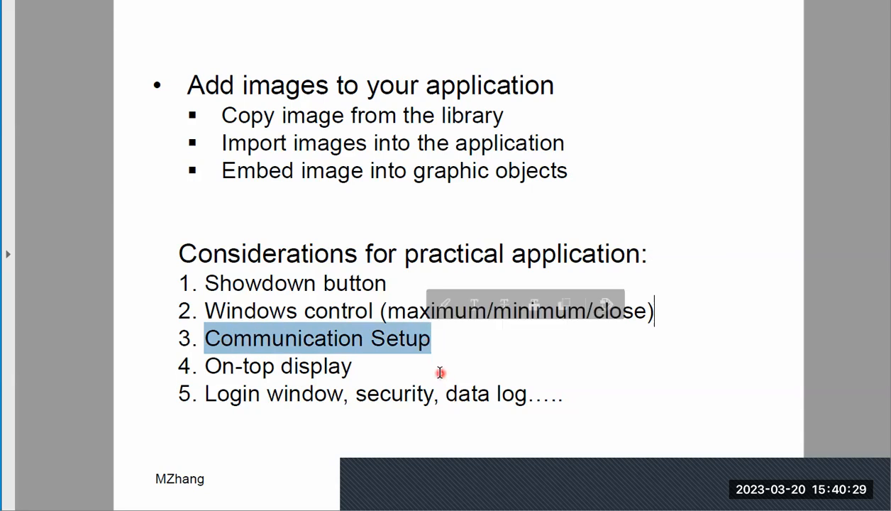